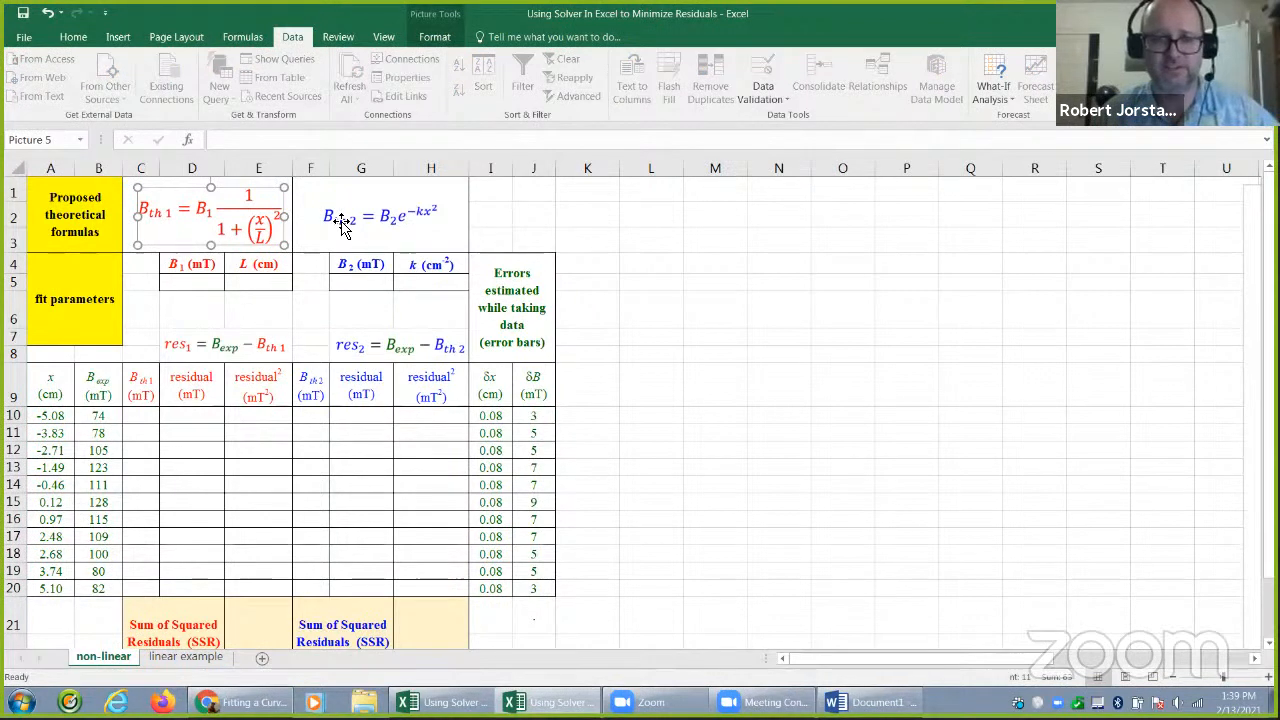
Examine the two proposed theoretical formulas and the fit parameter cells for B1, L, B2 and k
click(267, 223)
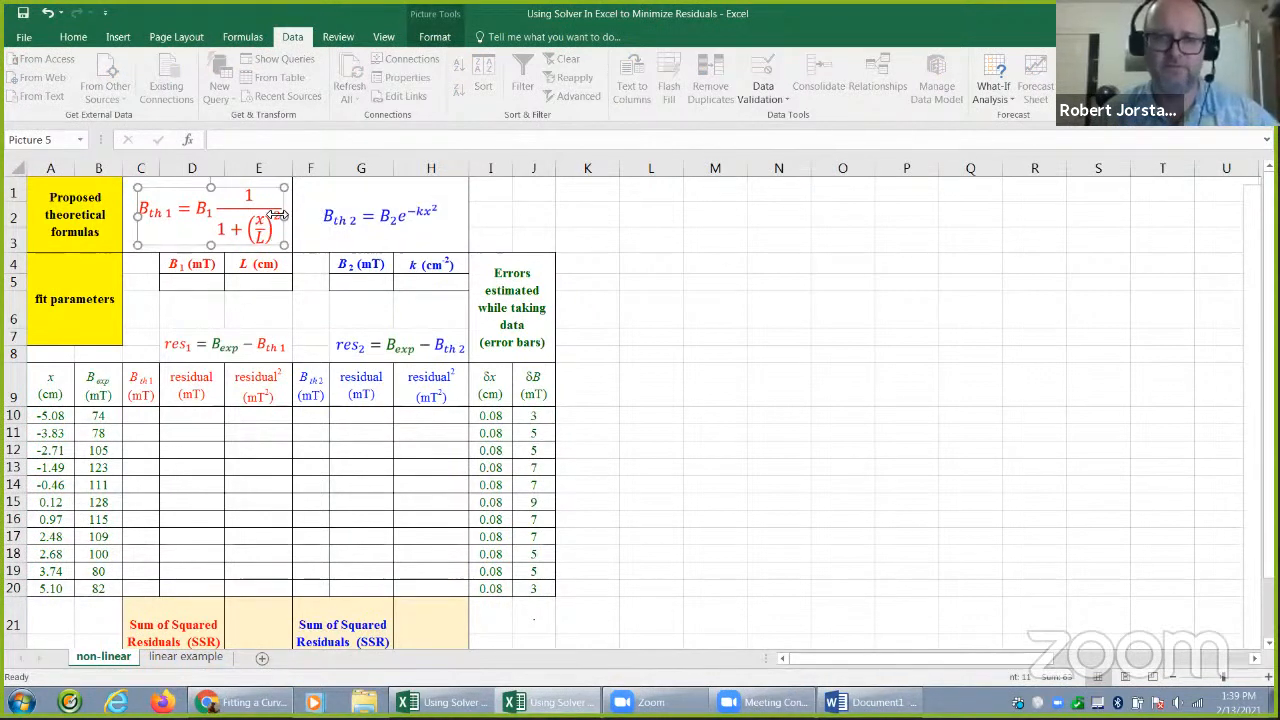
click(363, 225)
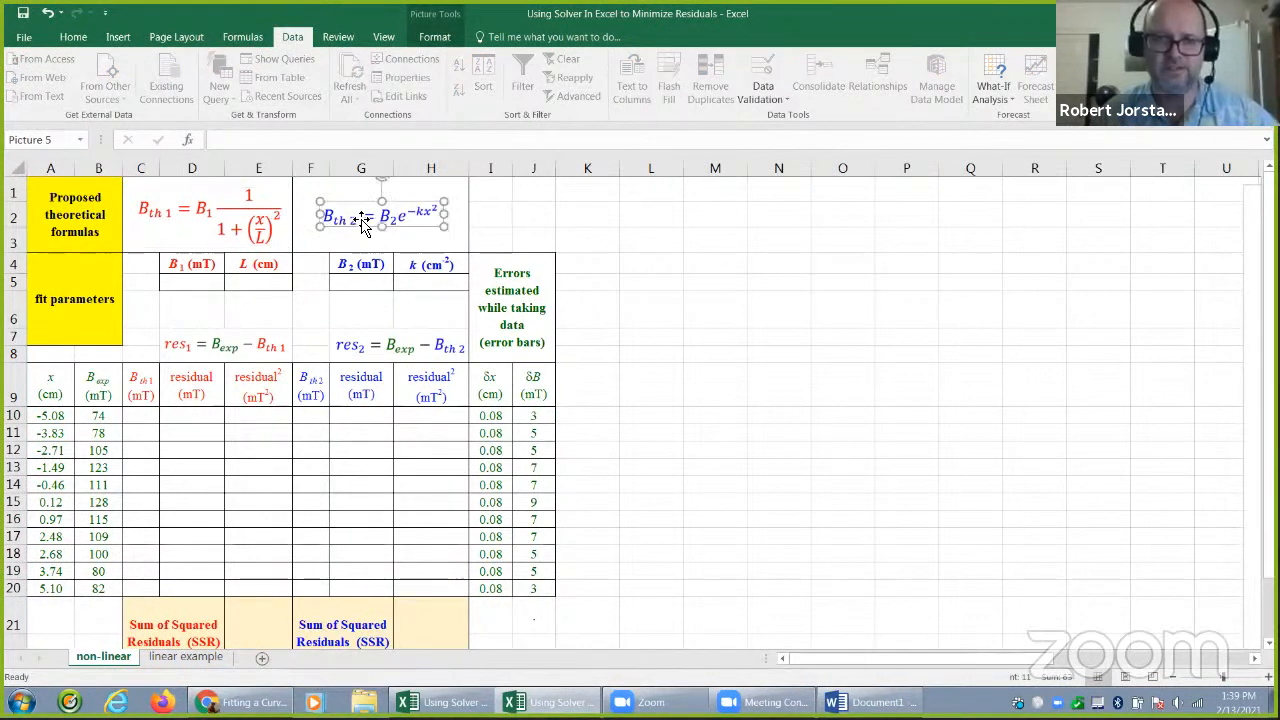
click(537, 219)
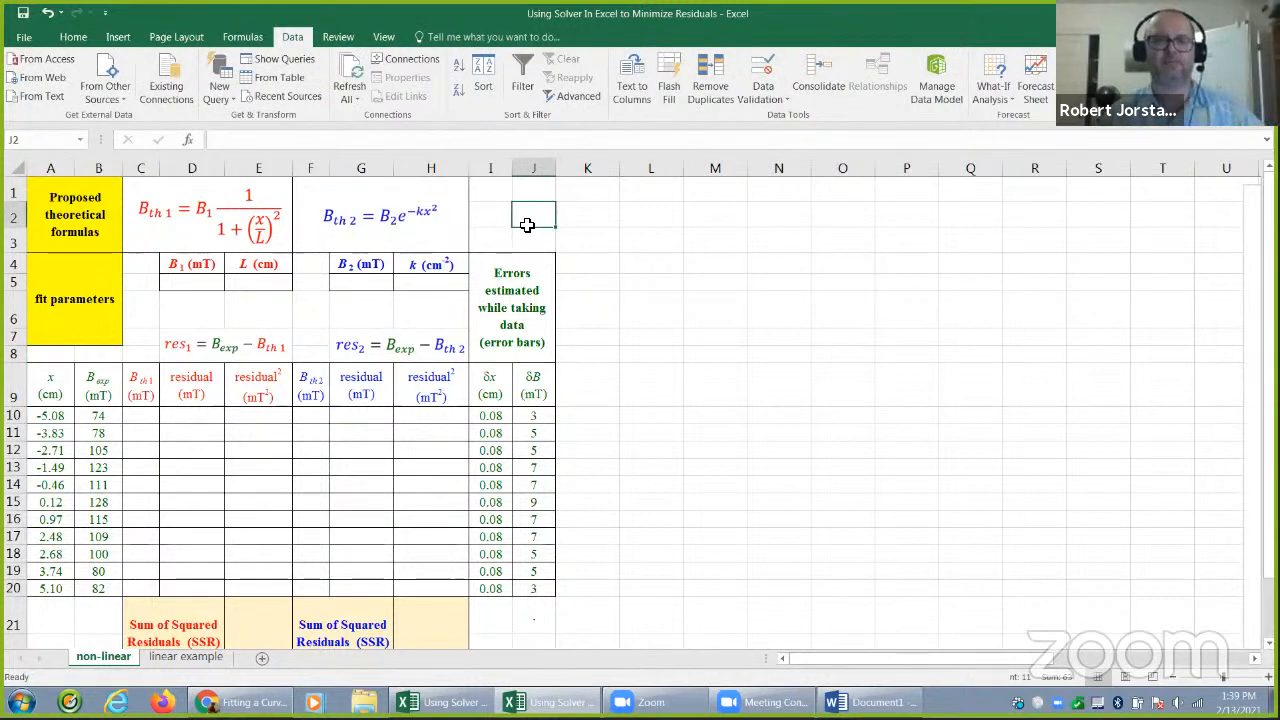
click(276, 212)
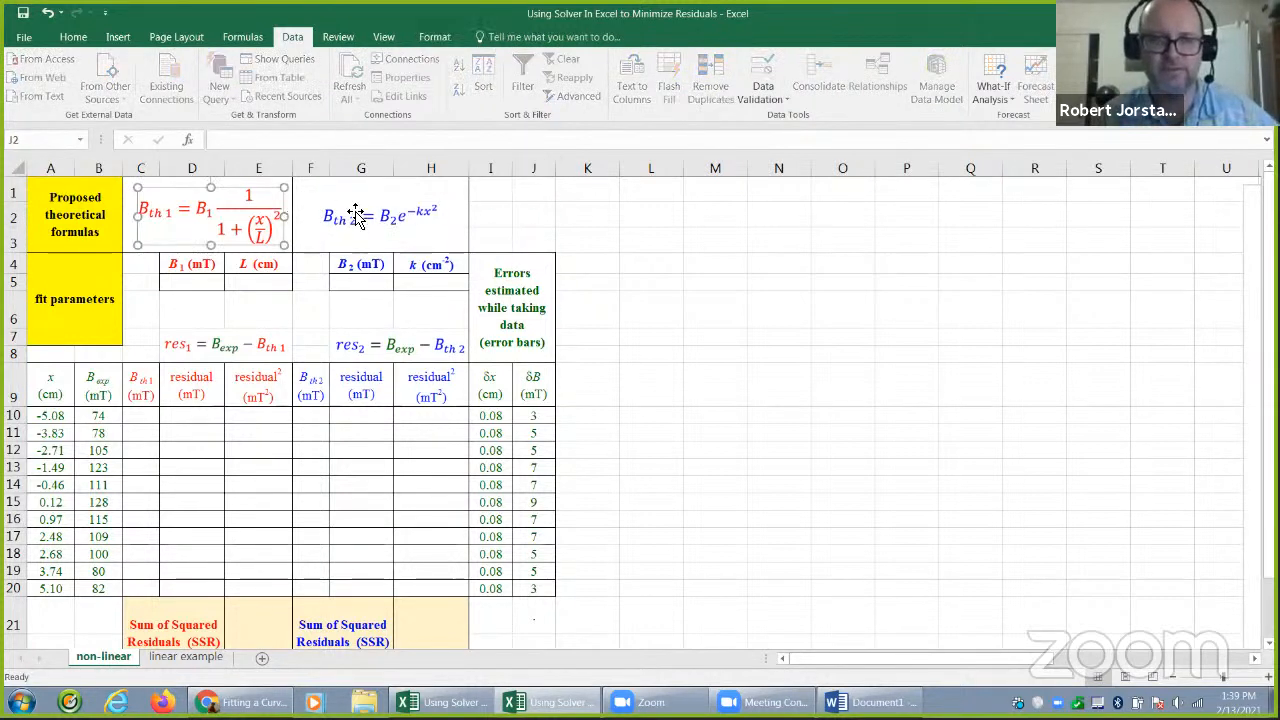
click(363, 218)
click(529, 213)
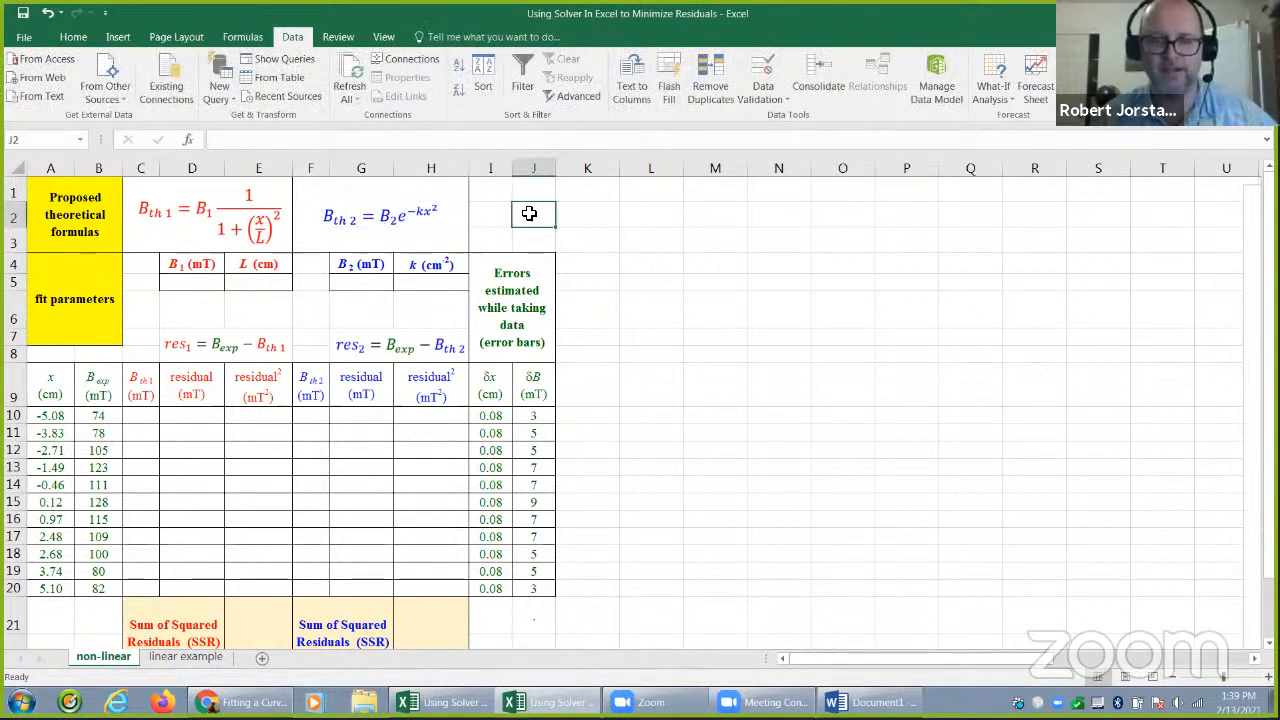
click(245, 225)
click(385, 235)
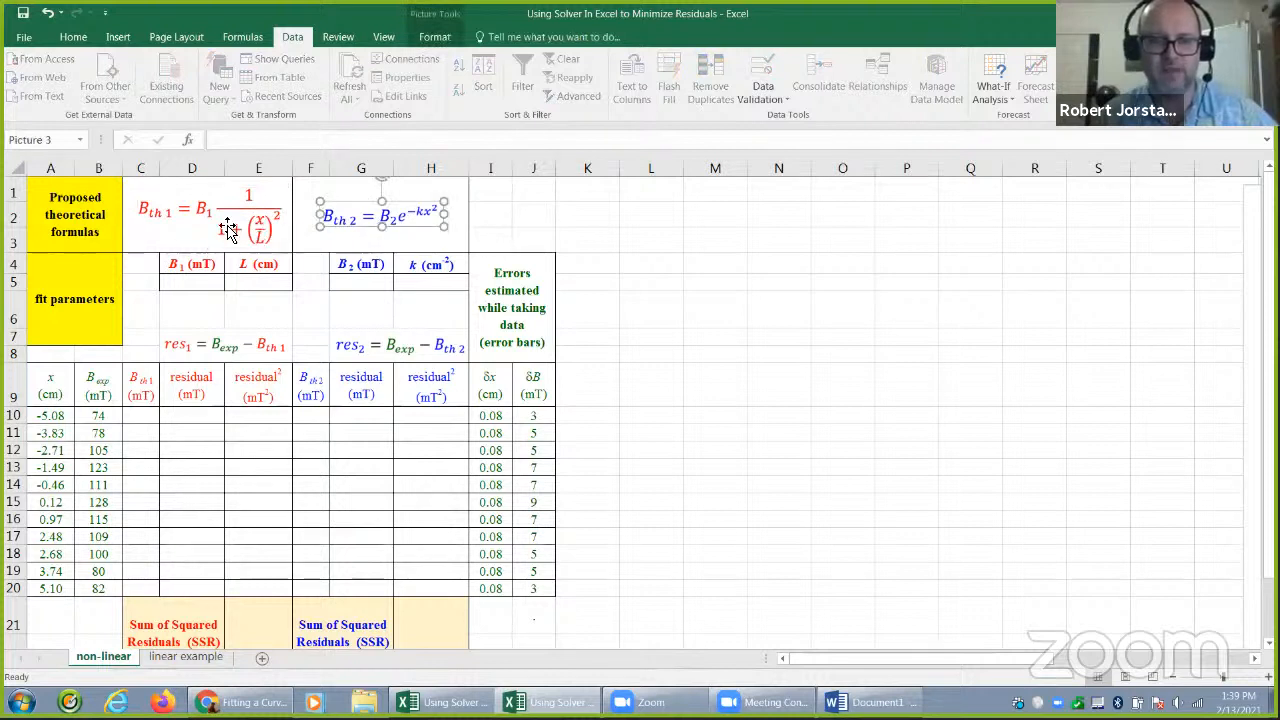
click(210, 220)
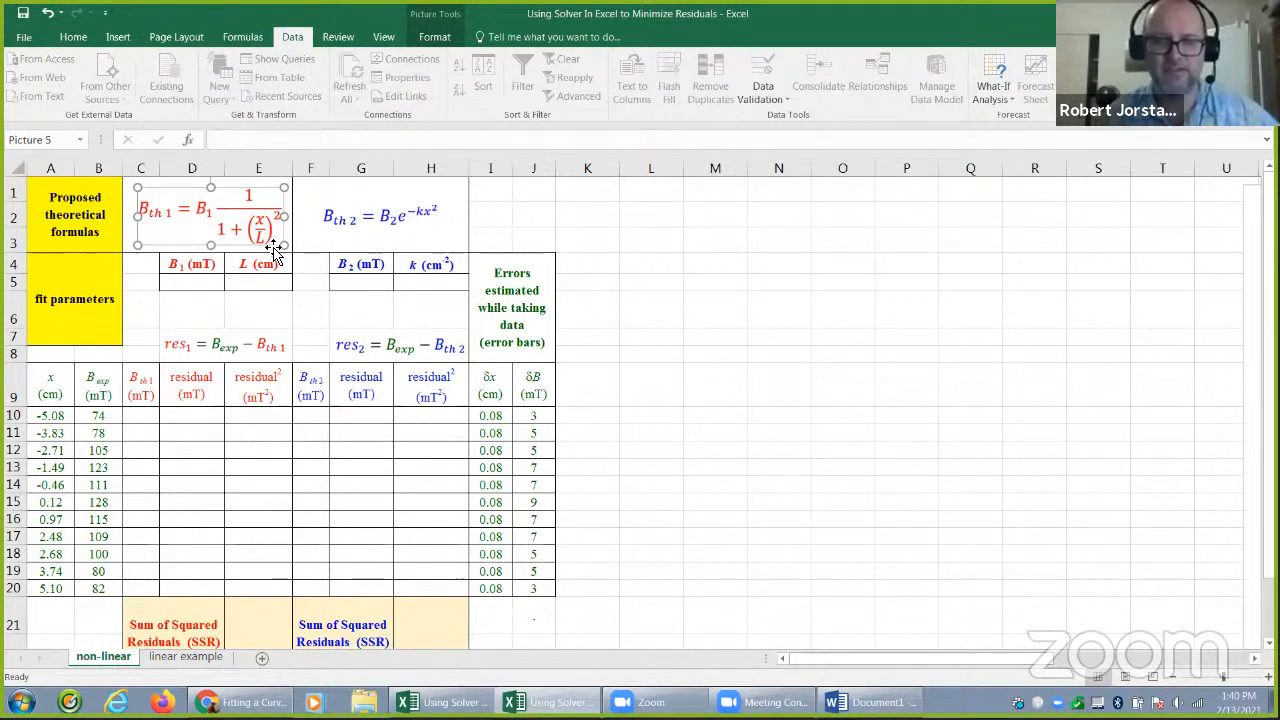
click(368, 221)
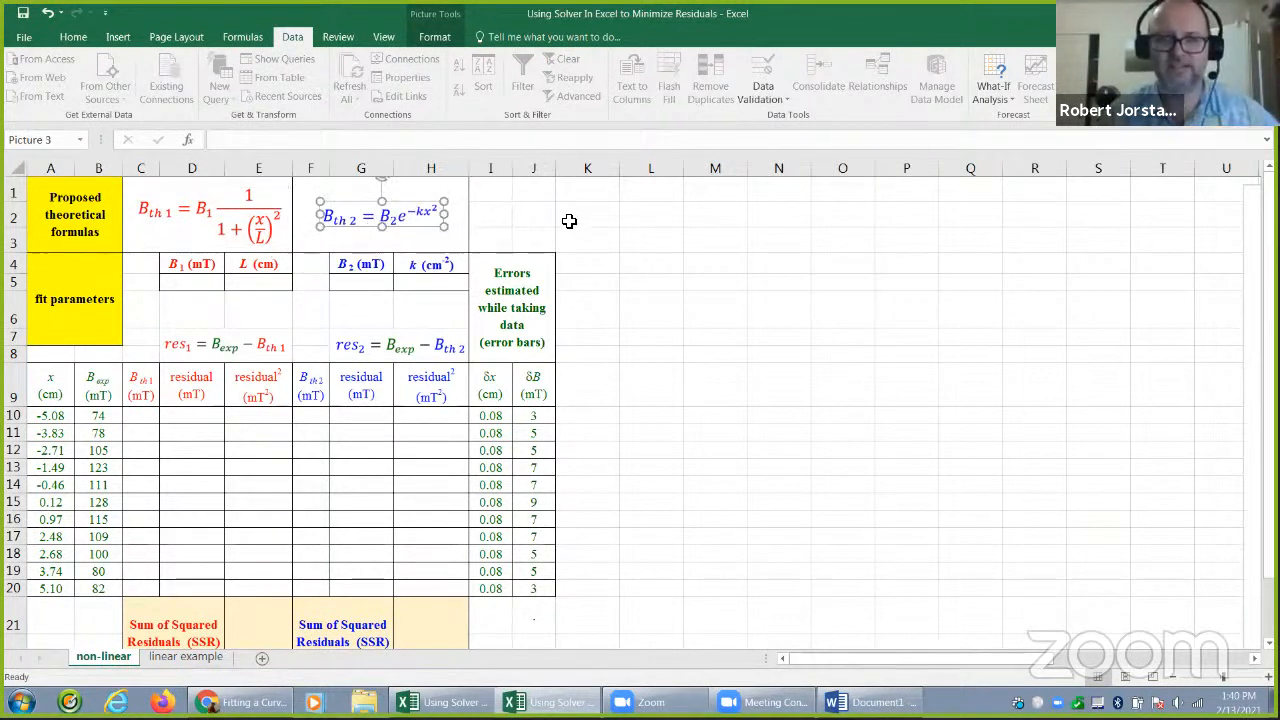
click(569, 220)
click(405, 218)
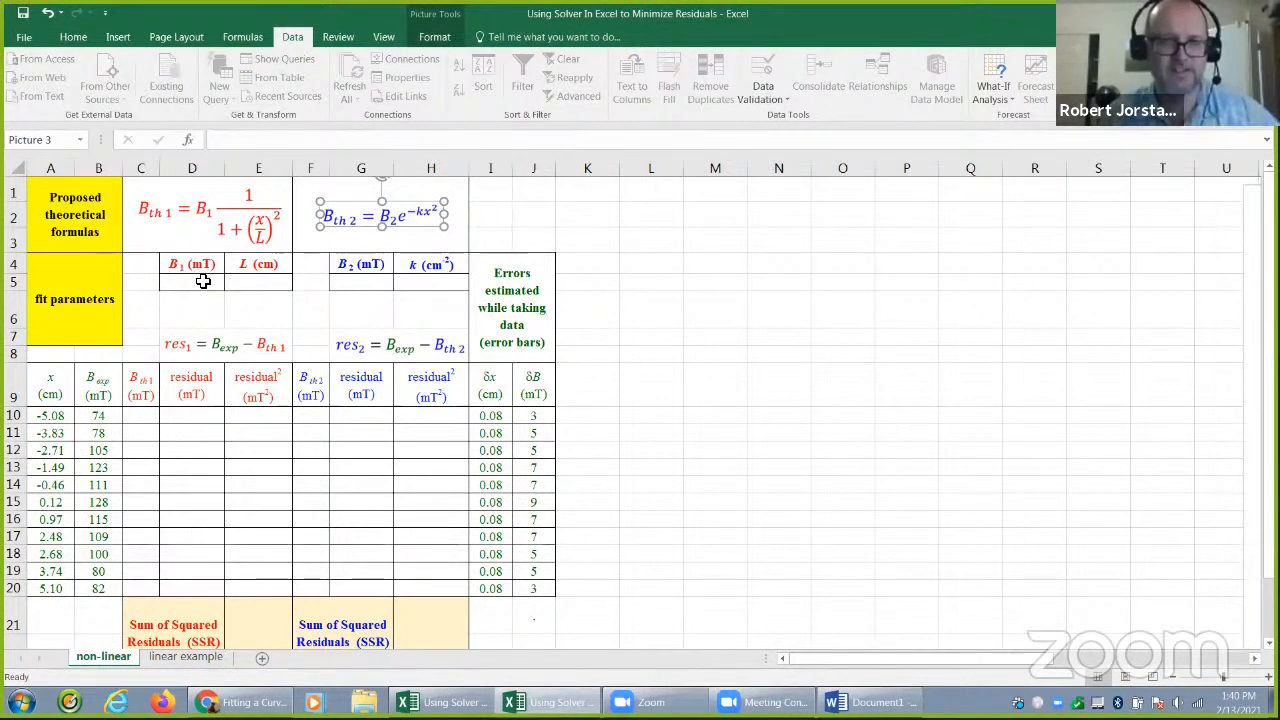
click(692, 381)
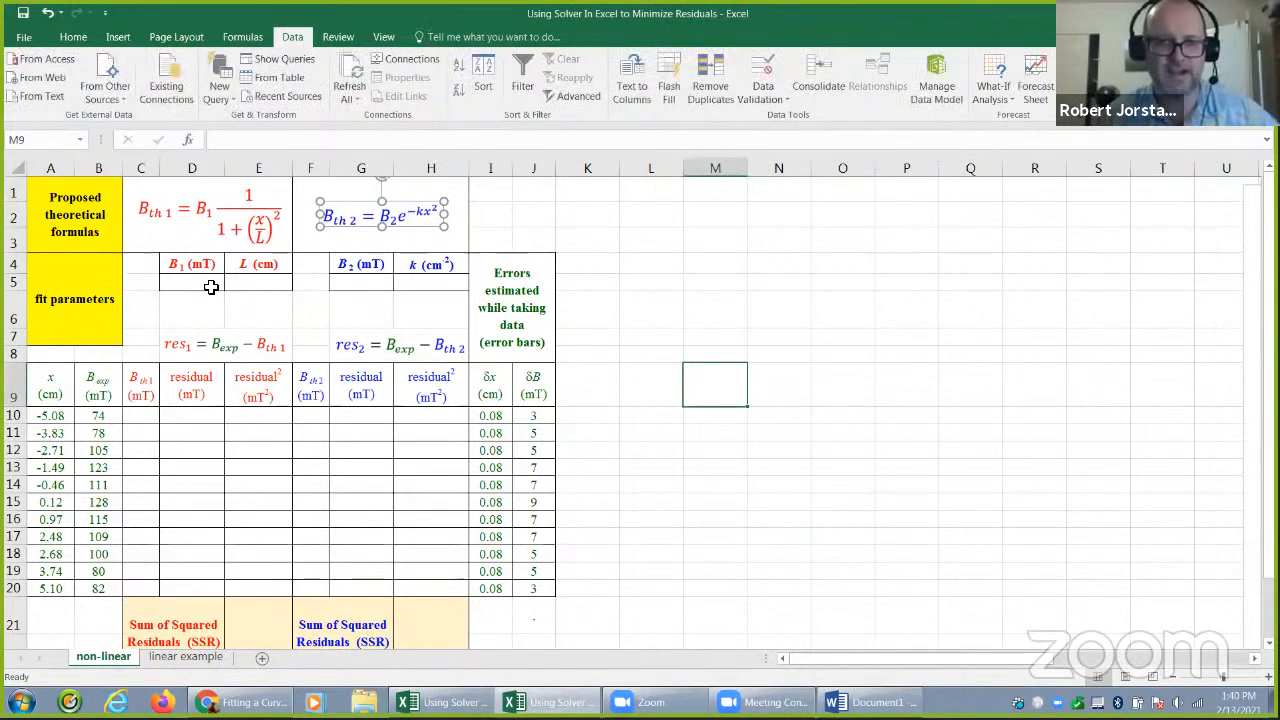
drag(201, 286, 414, 283)
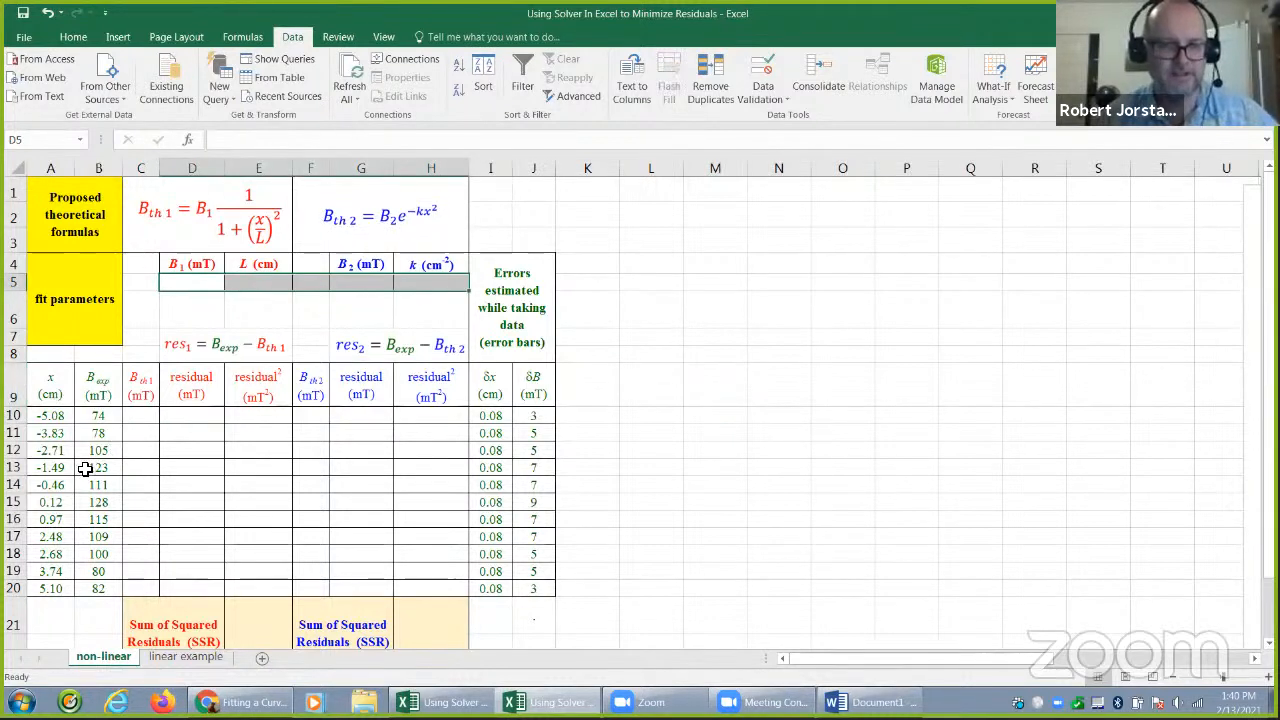
Enter 128 mT as the starting guess for both the B1 and B2 fit parameters, matching the peak measured field
click(16, 503)
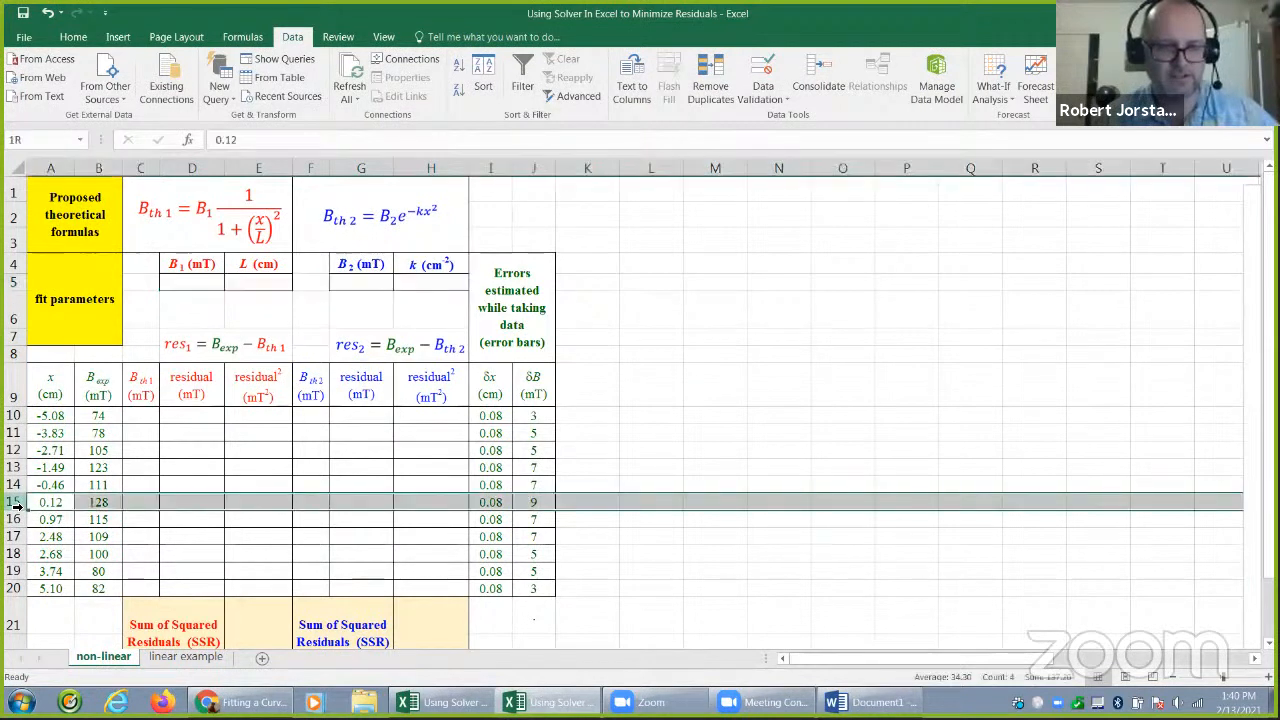
click(197, 286)
text(12)
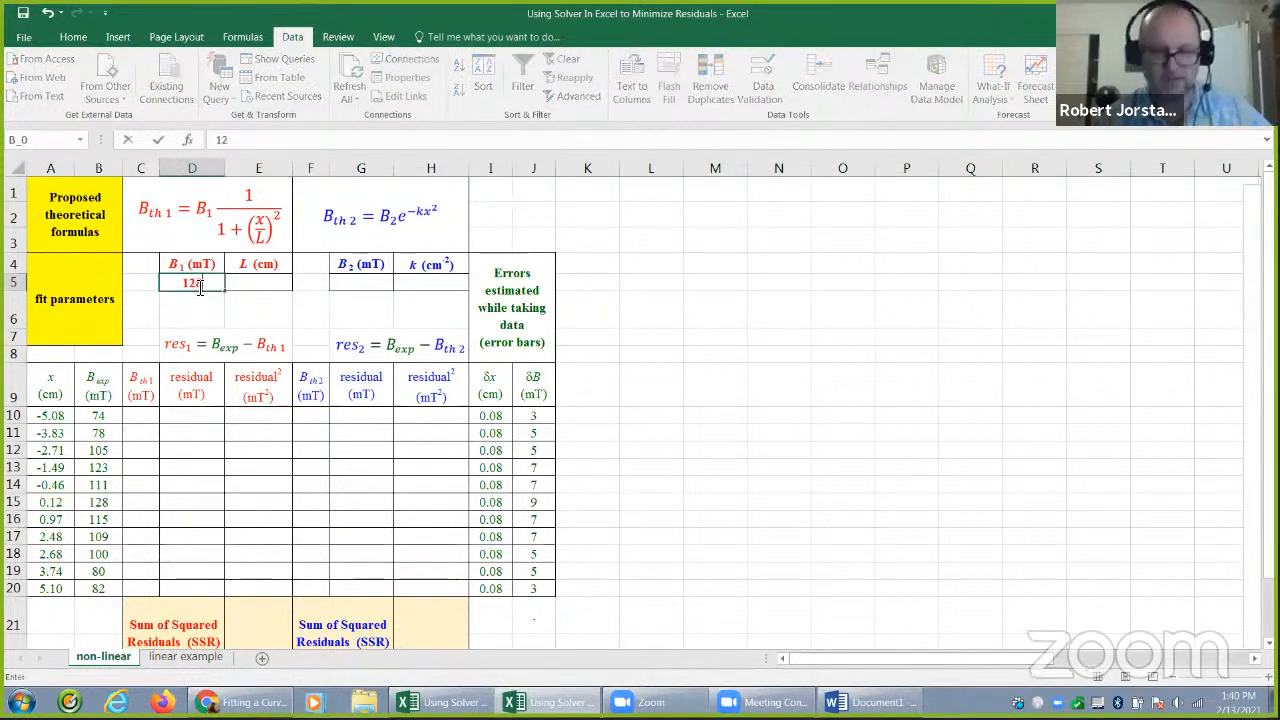
text(0)
key(Right)
key(Right)
key(Right)
text(128)
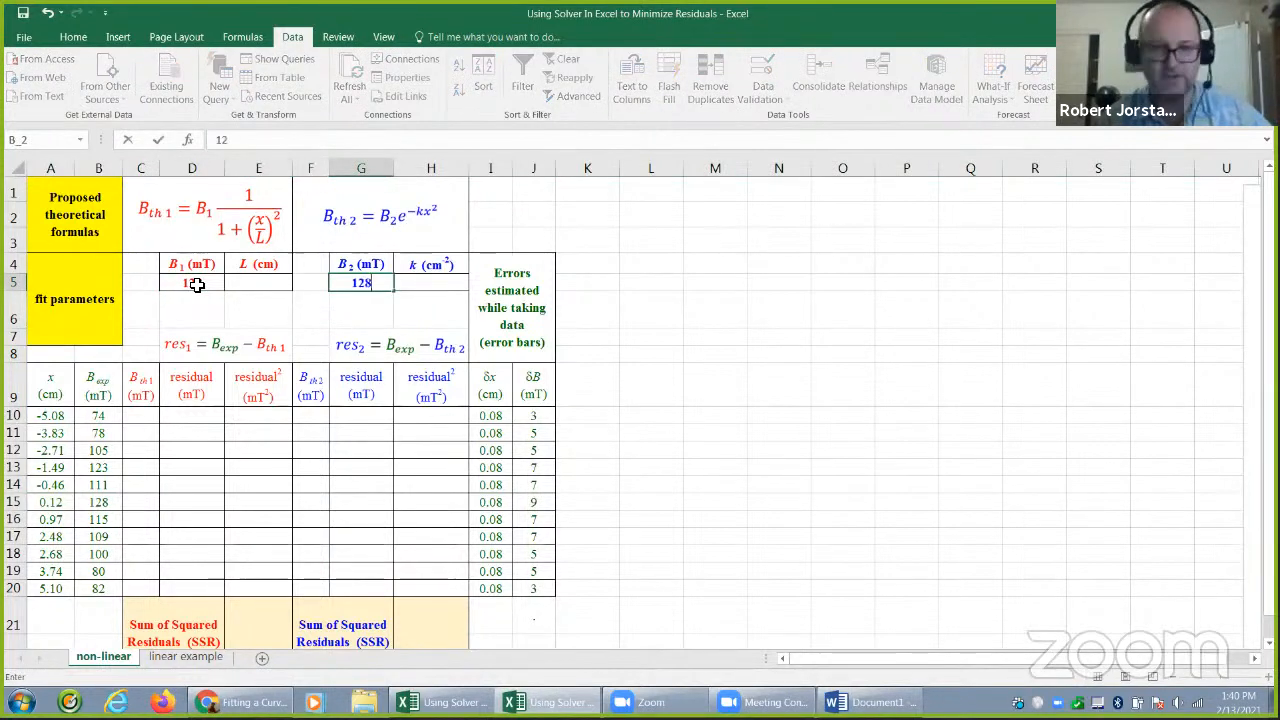
Set the starting guess for L to 1.00 cm and for k to 1 cm^-2
click(197, 285)
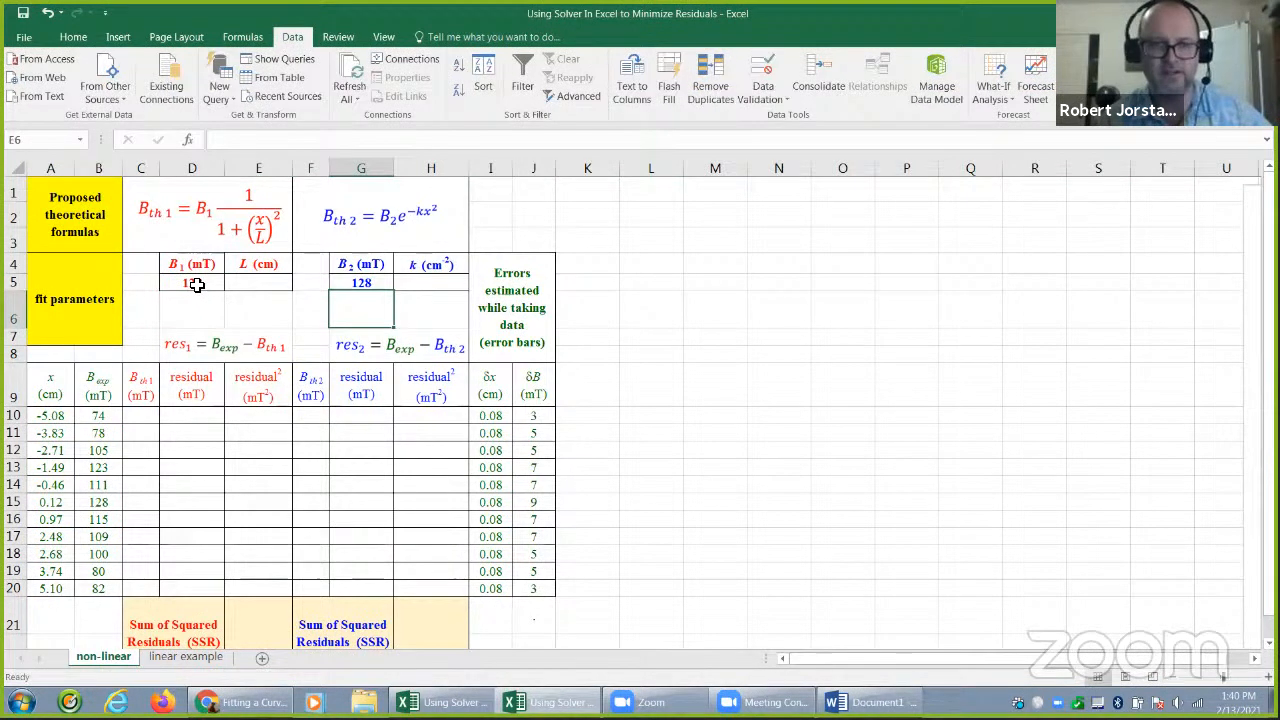
key(Right)
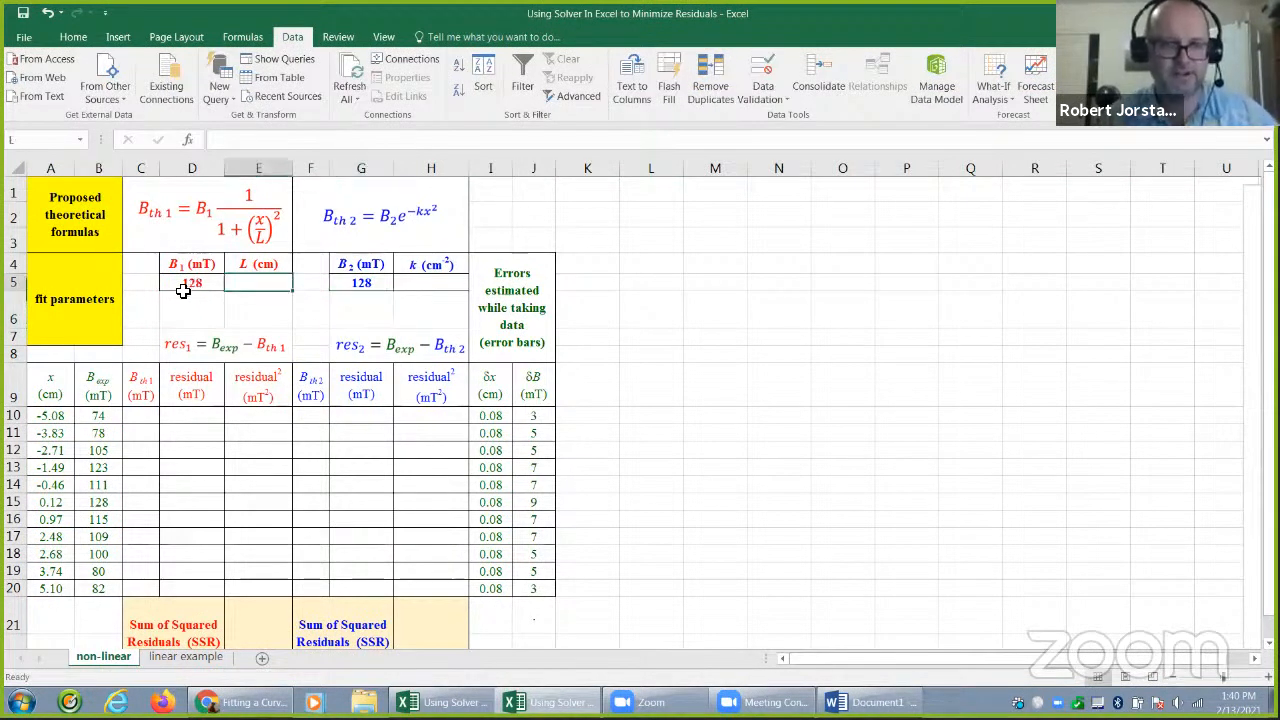
text(100)
key(Tab)
key(Tab)
text(1)
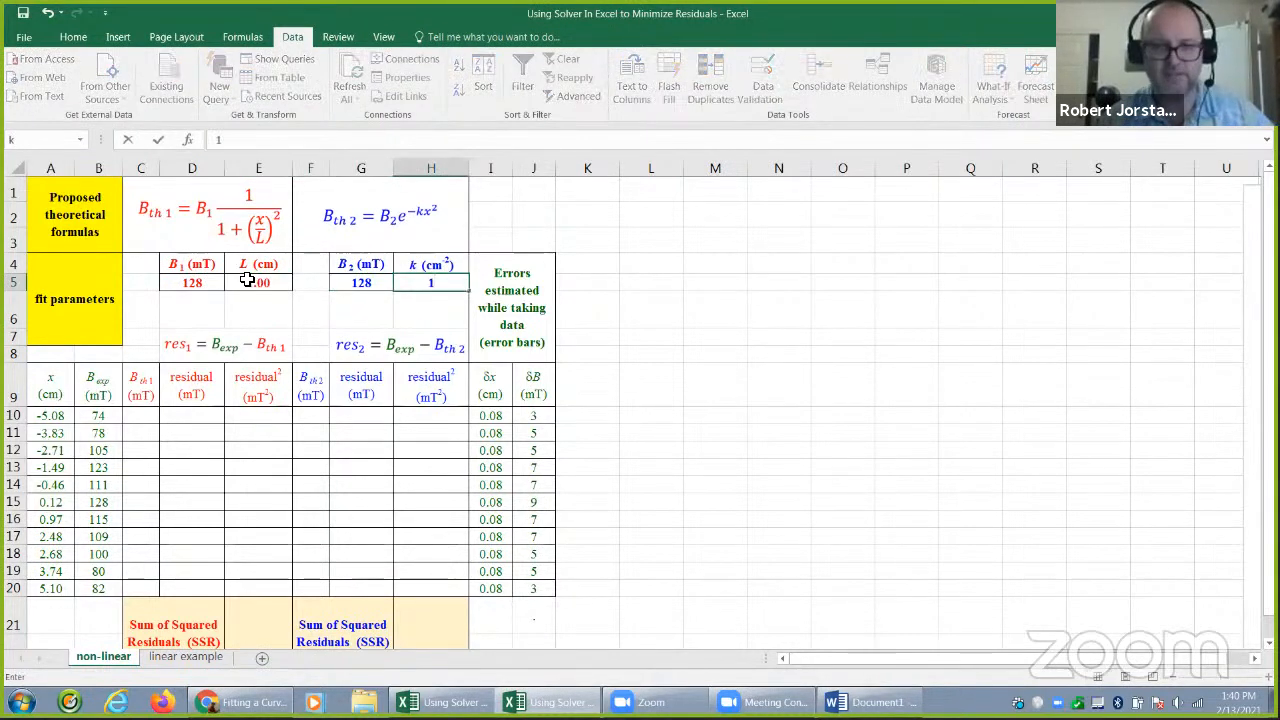
key(Return)
Enter the first model's formula =b_1/(1+(a10/L)^2) in C10, the first cell of the Bth1 column
click(149, 416)
click(172, 222)
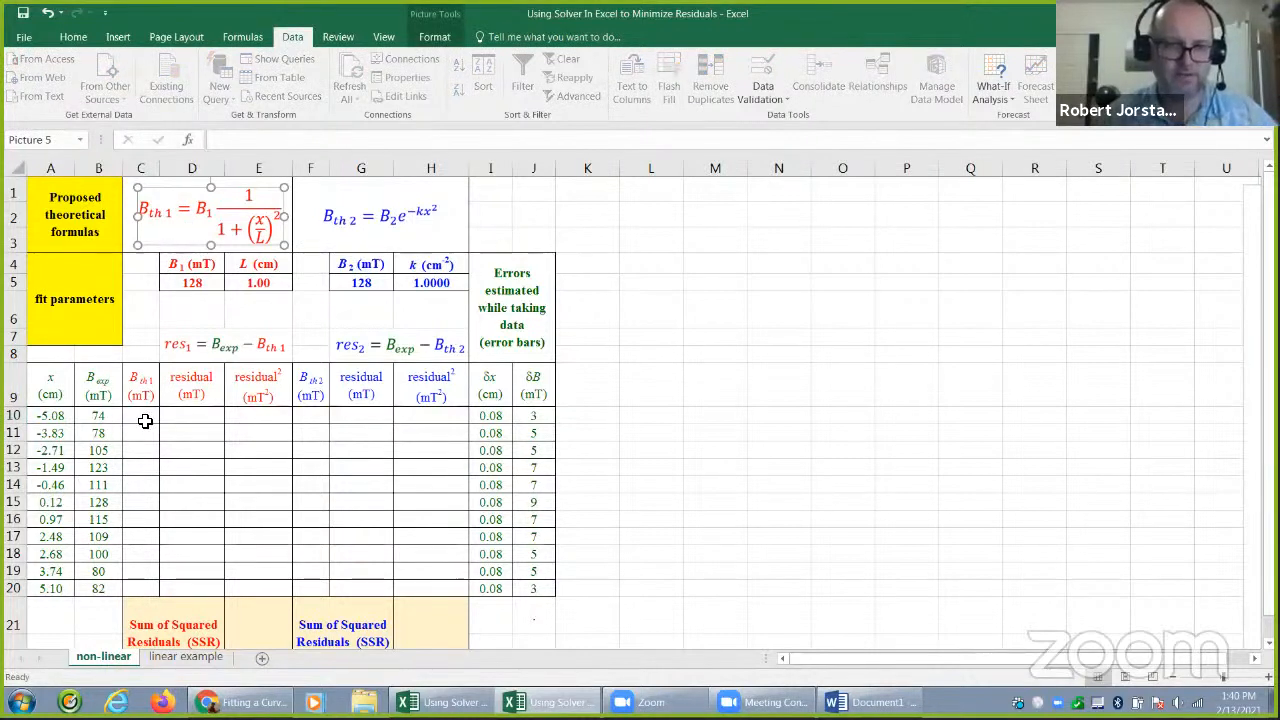
click(145, 420)
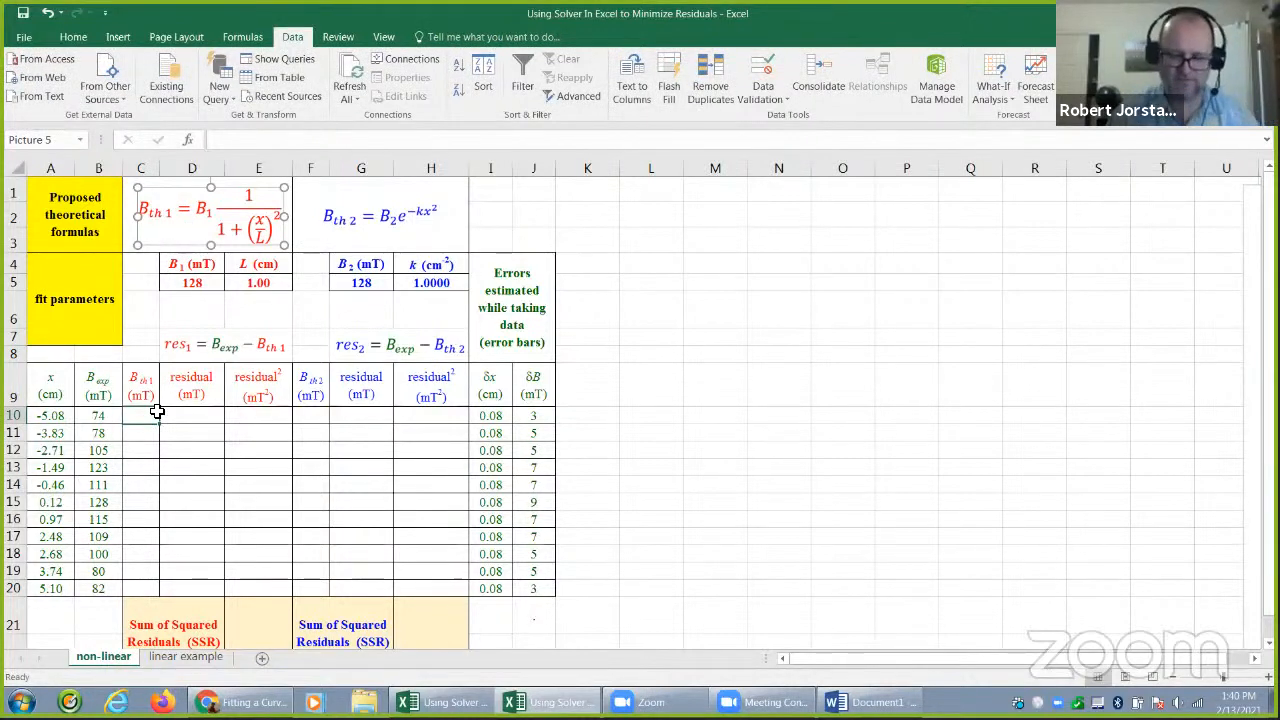
text(=b_1)
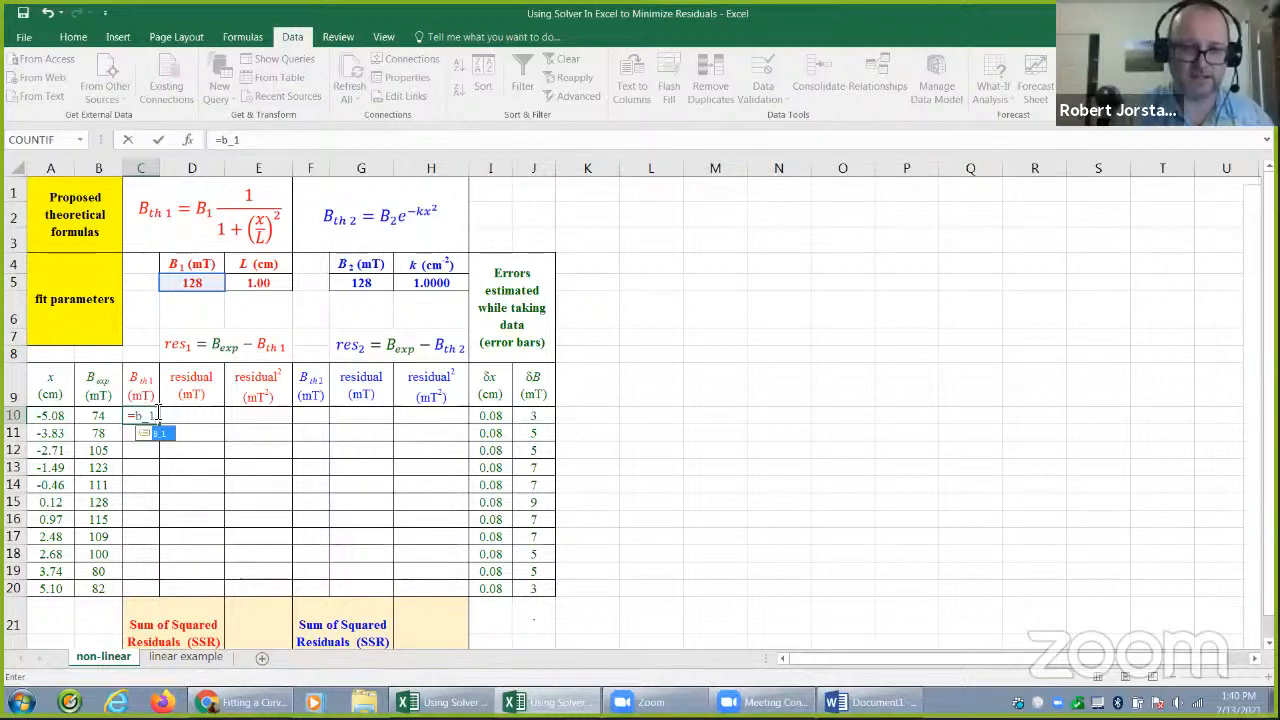
text(/)
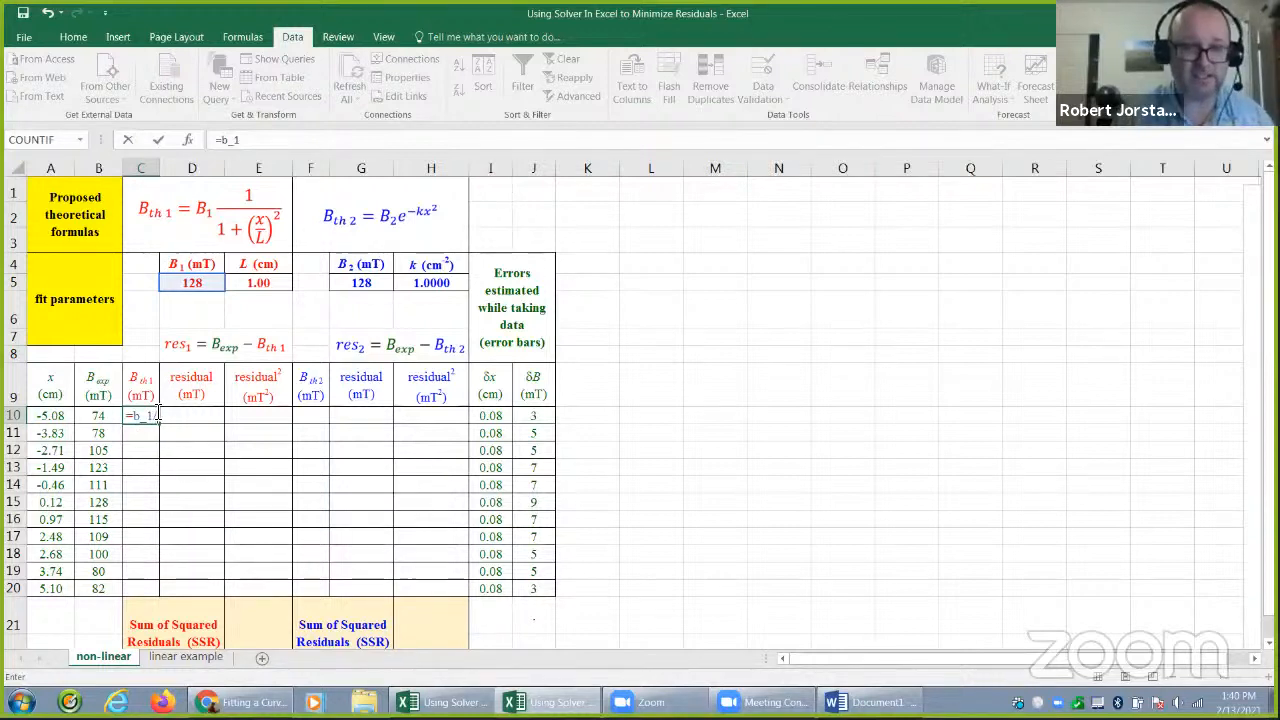
text((1)
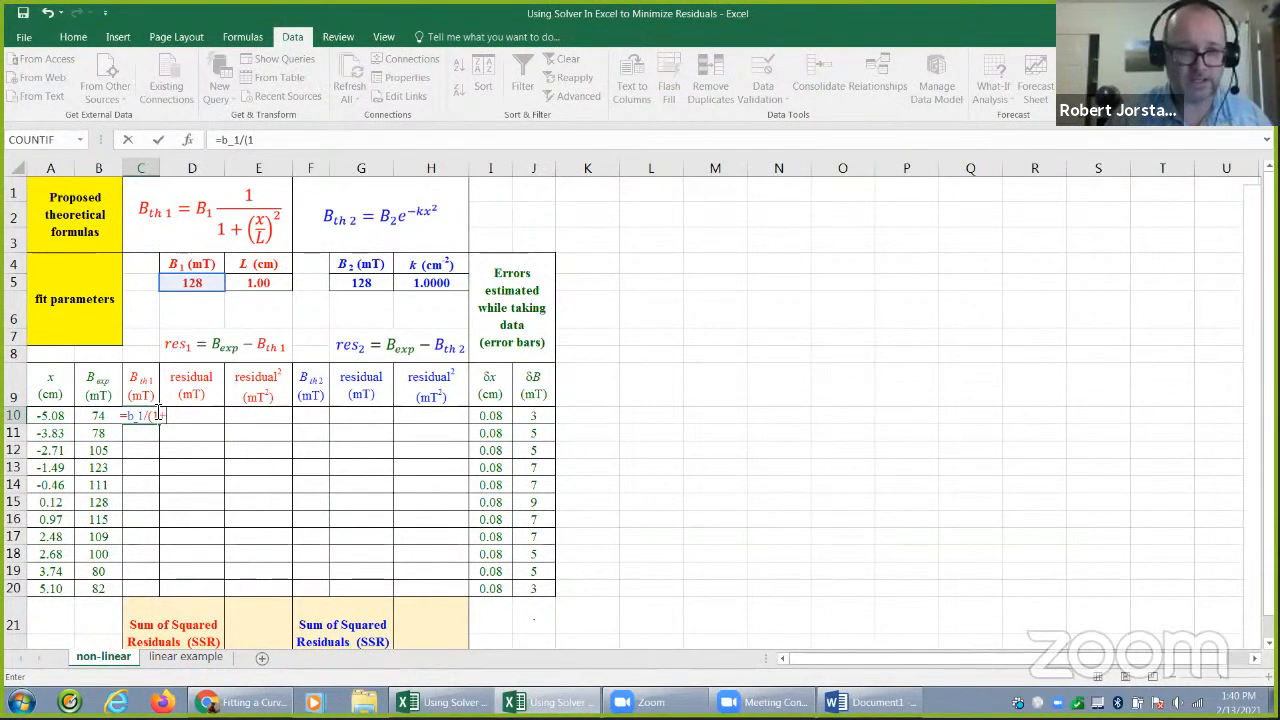
text(+a10)
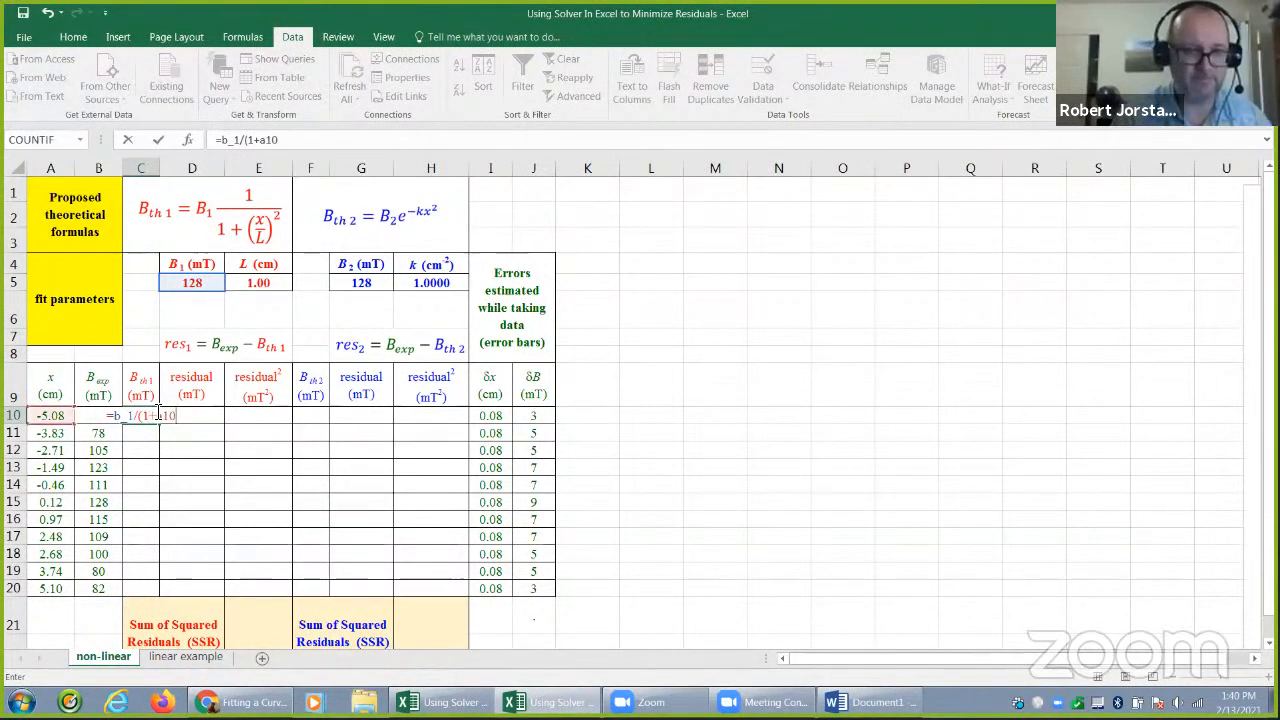
key(BackSpace)
key(BackSpace)
key(BackSpace)
text((a10/)
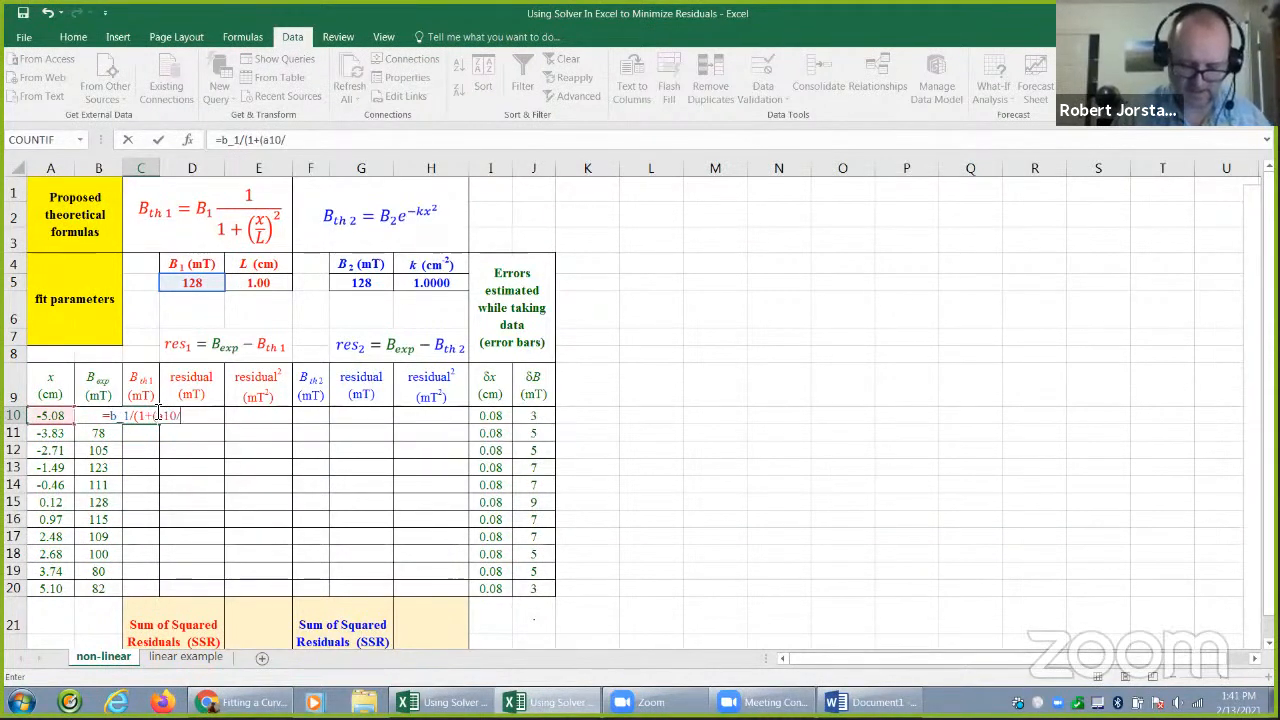
text(L)^)
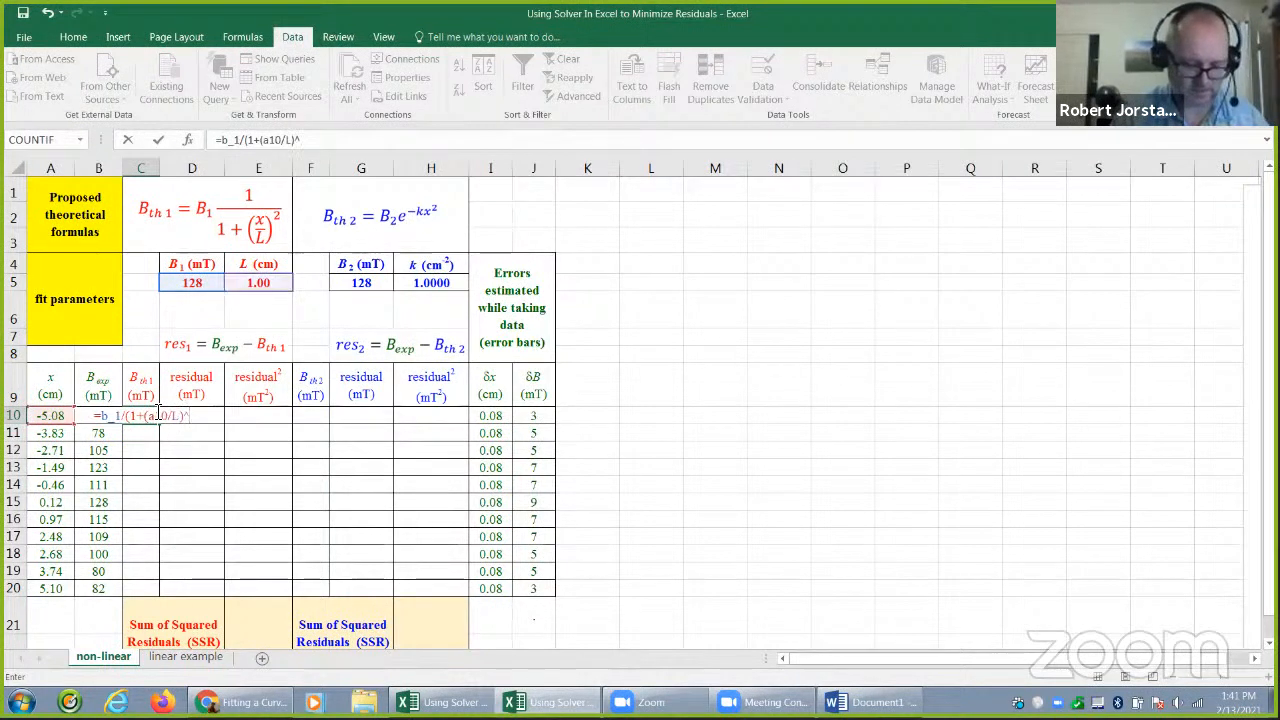
text(2))
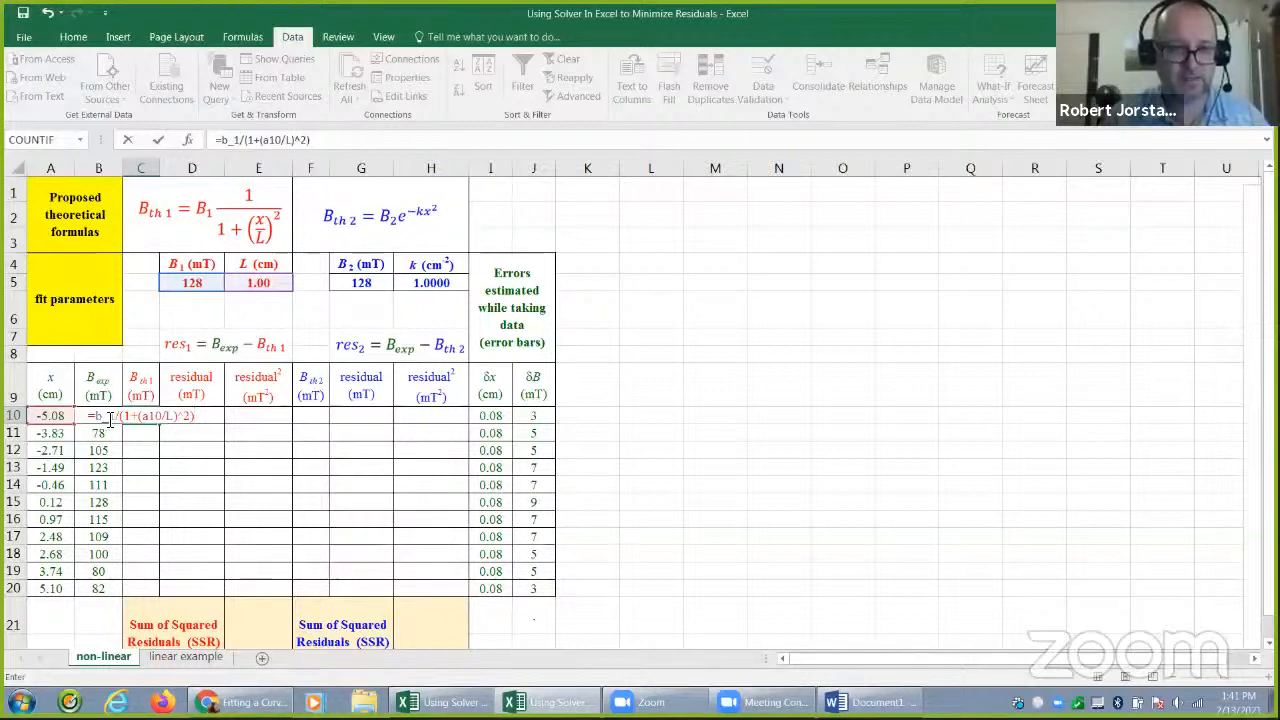
drag(116, 418, 188, 420)
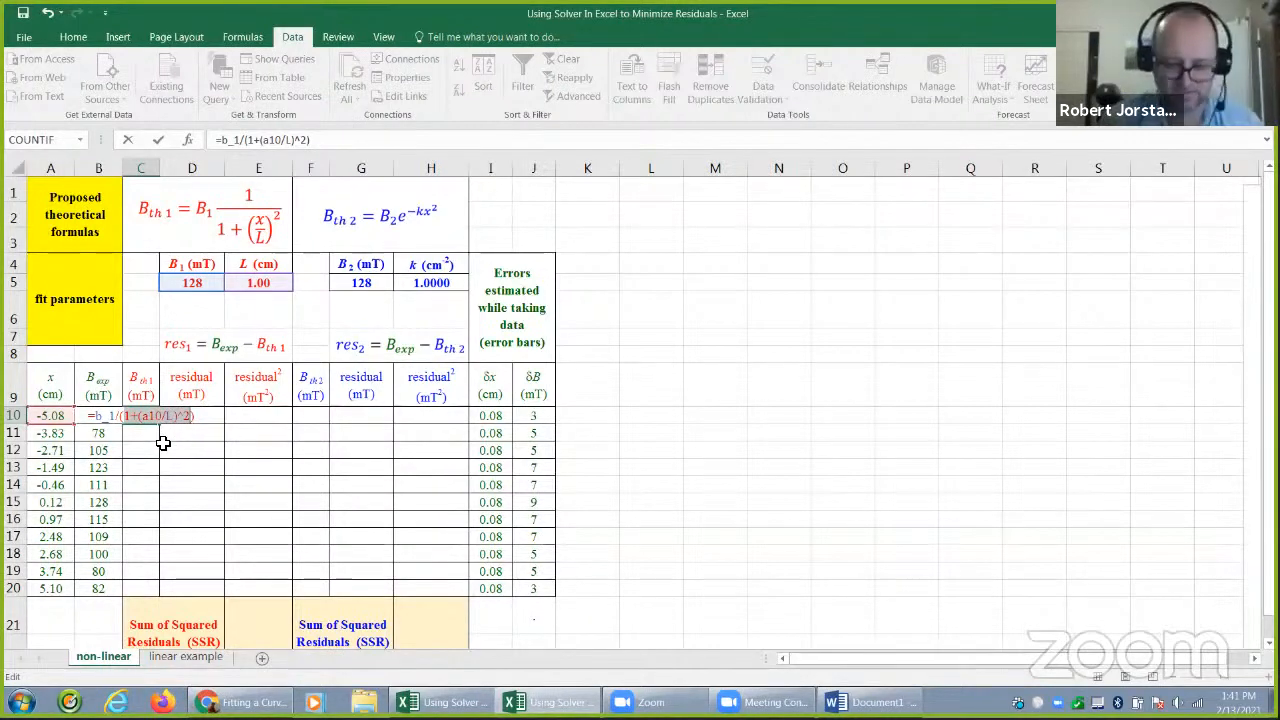
key(Return)
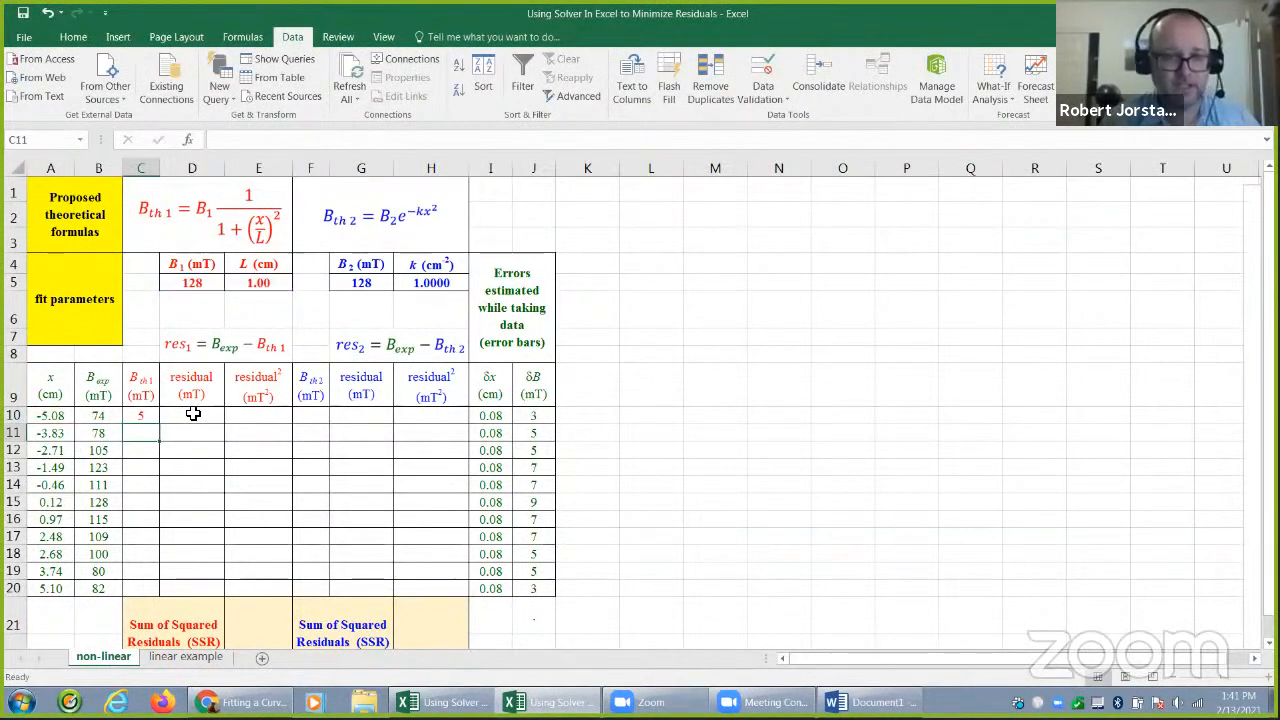
Calculate the first model's residual in D10 with =B10-C10
click(197, 348)
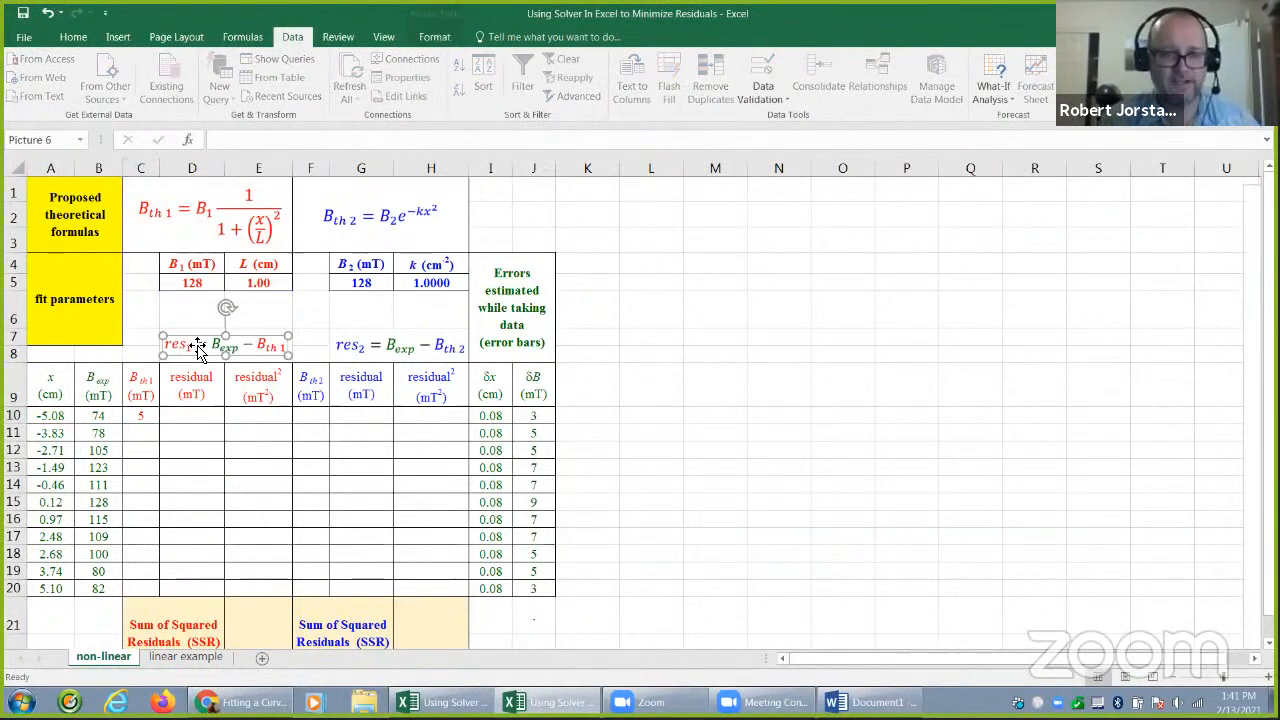
click(195, 419)
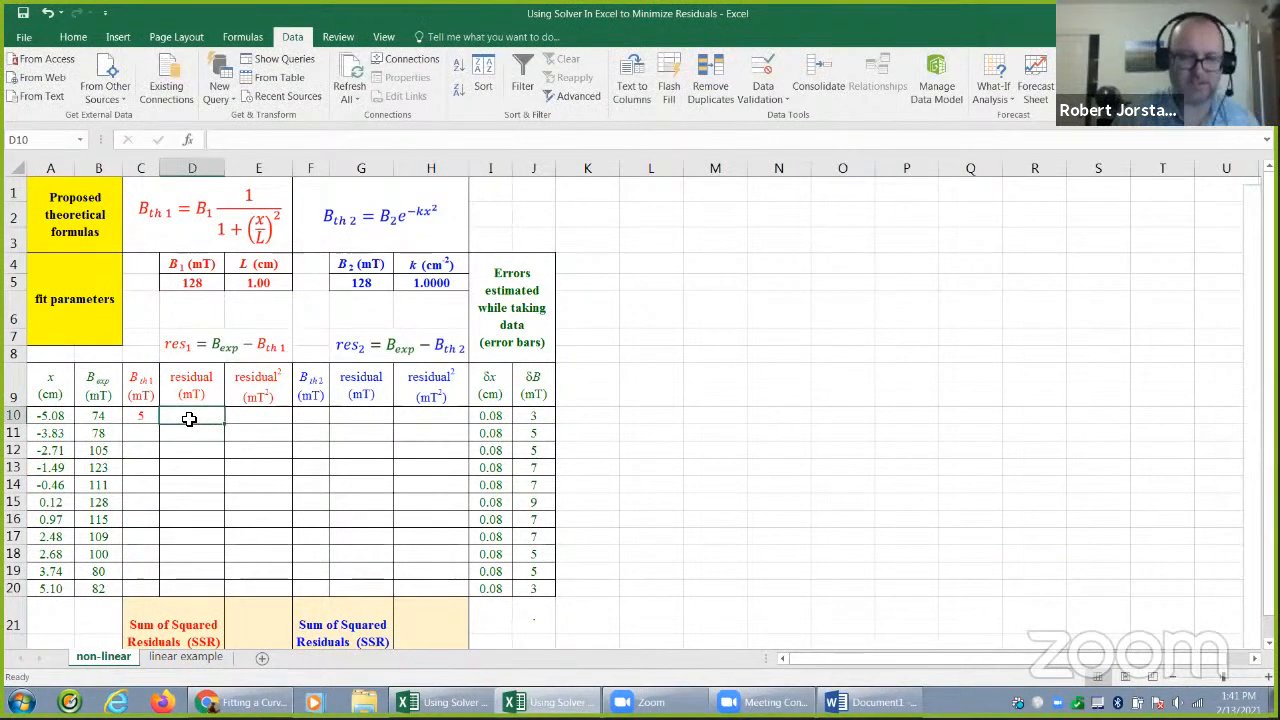
text(=)
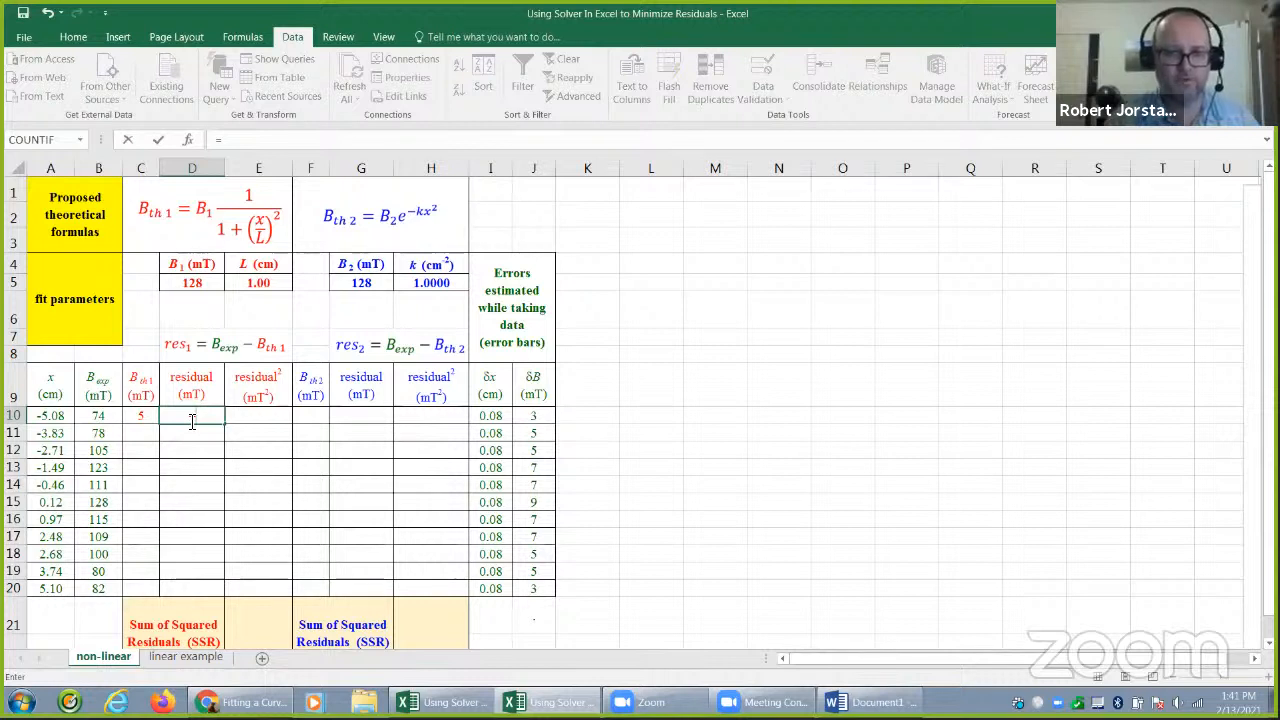
click(106, 420)
text(-)
click(142, 416)
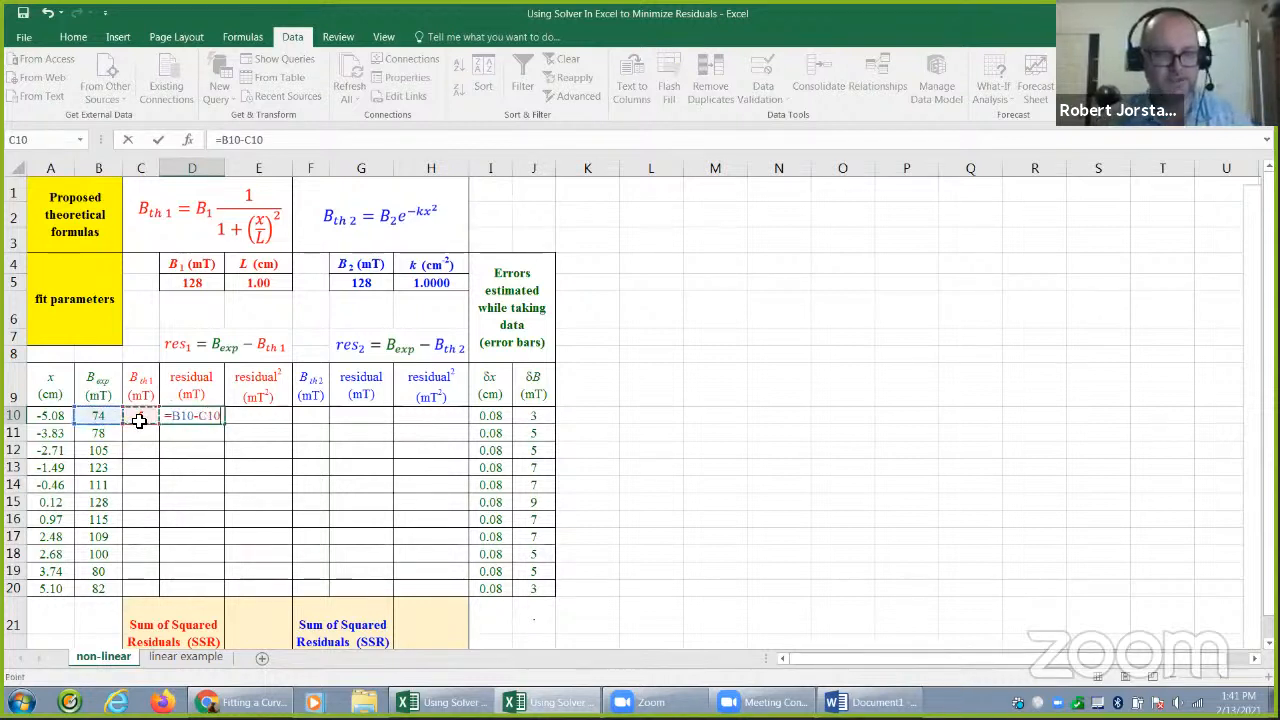
key(Return)
Square the first model's residual in E10 with =D10^2
click(240, 415)
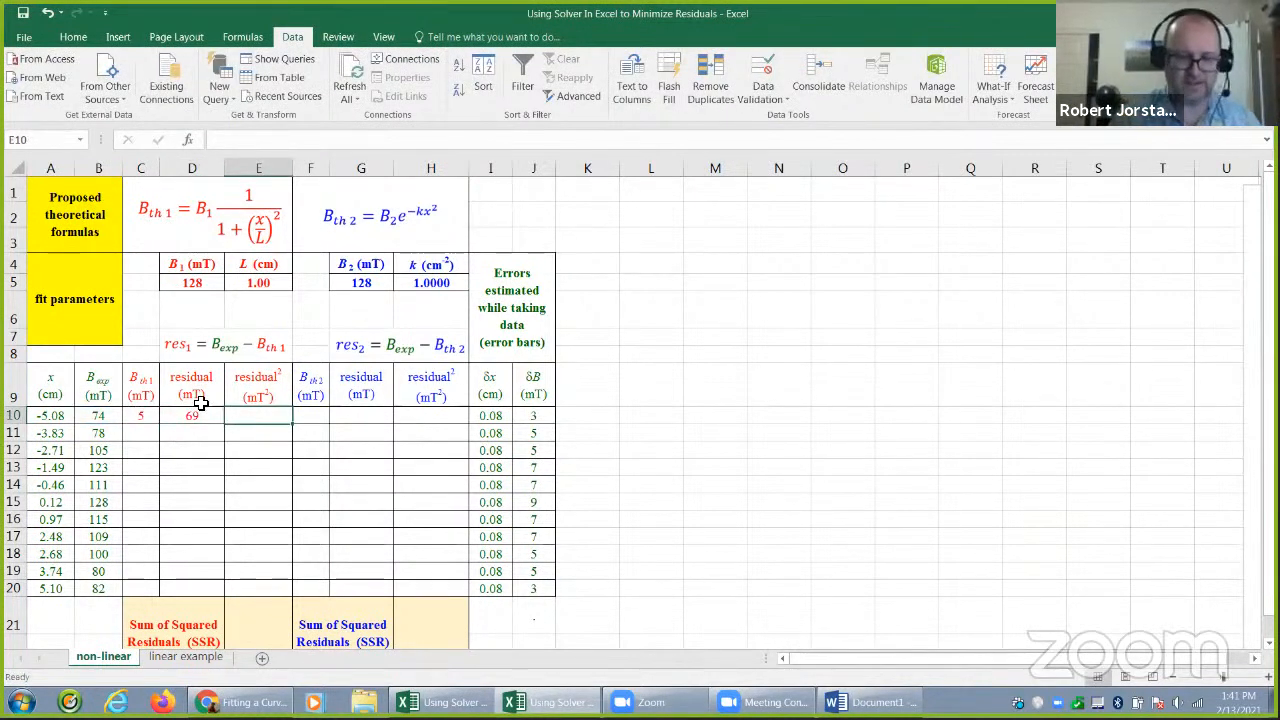
text(=)
click(200, 404)
text(^2)
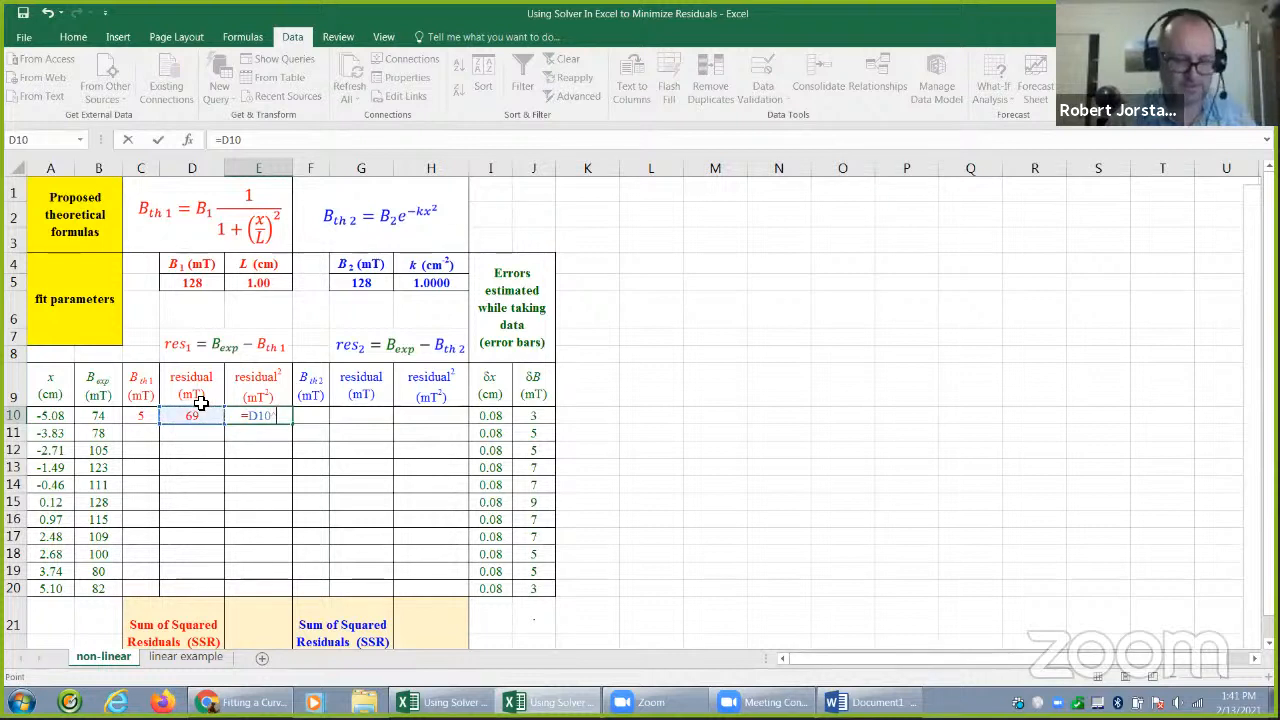
key(Return)
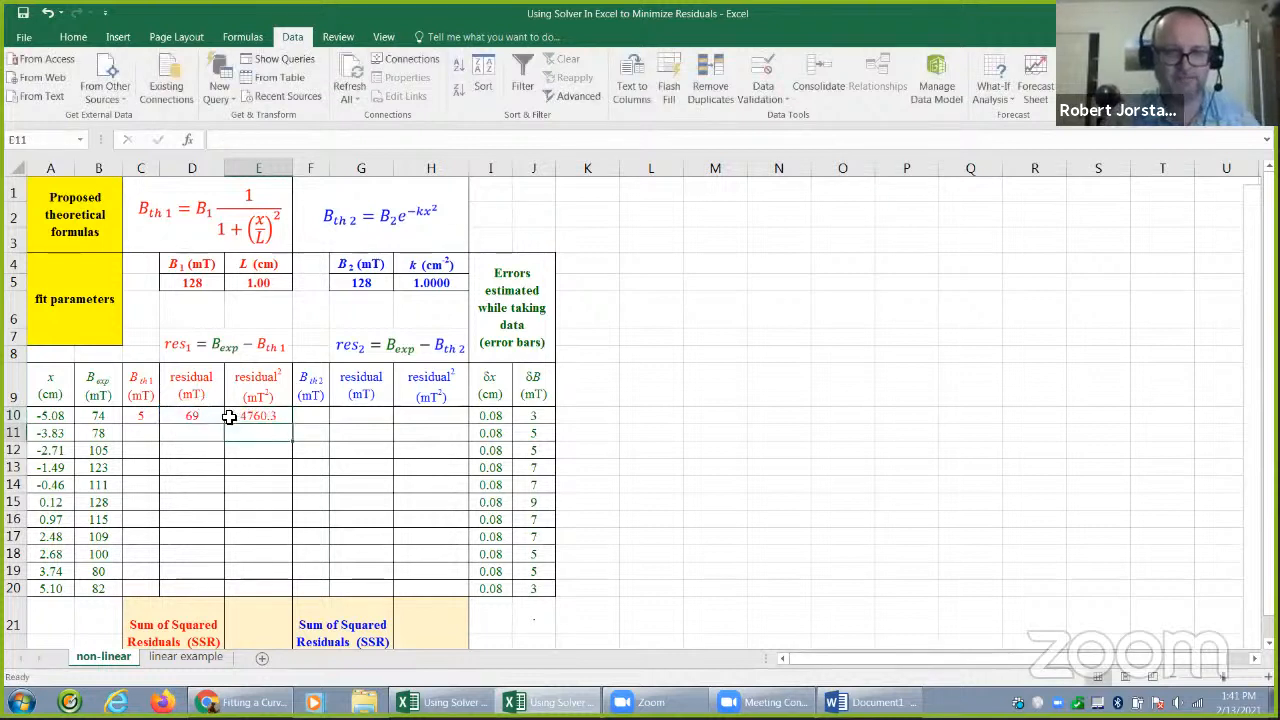
Enter the second model's formula =B_2*exp(-k*a10^2) in F10, the first cell of the Bth2 column
click(314, 416)
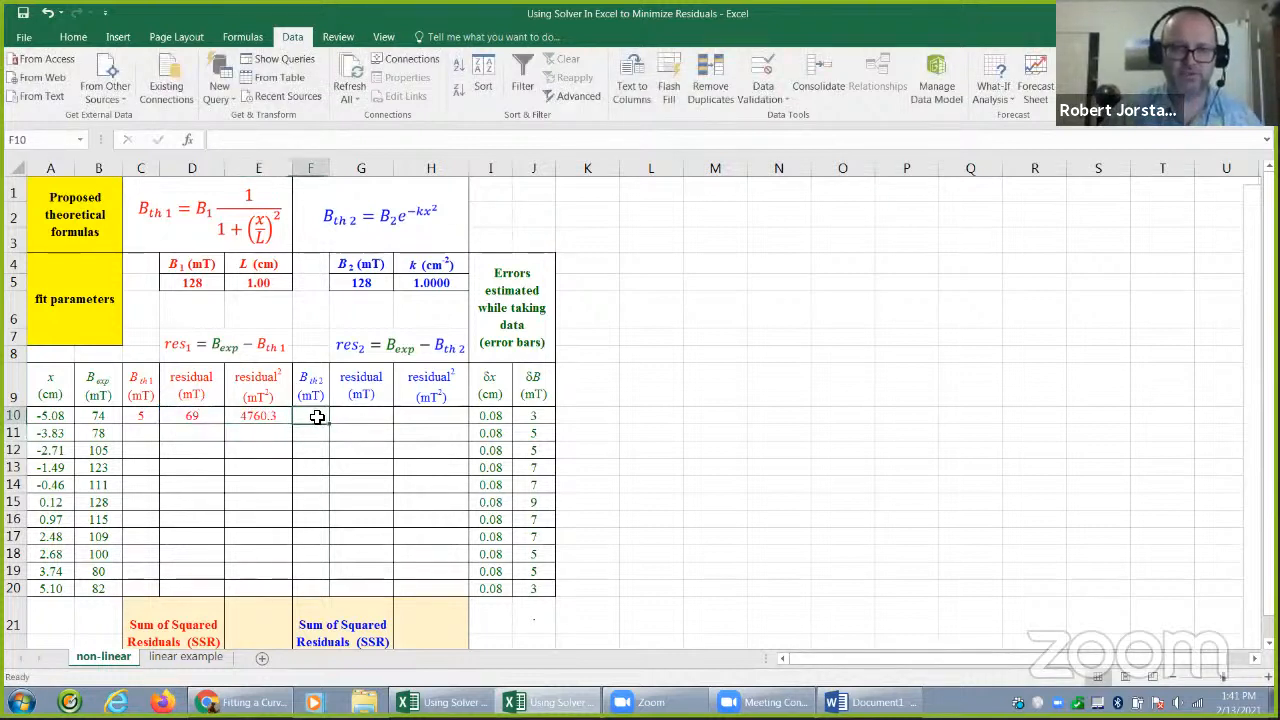
click(385, 215)
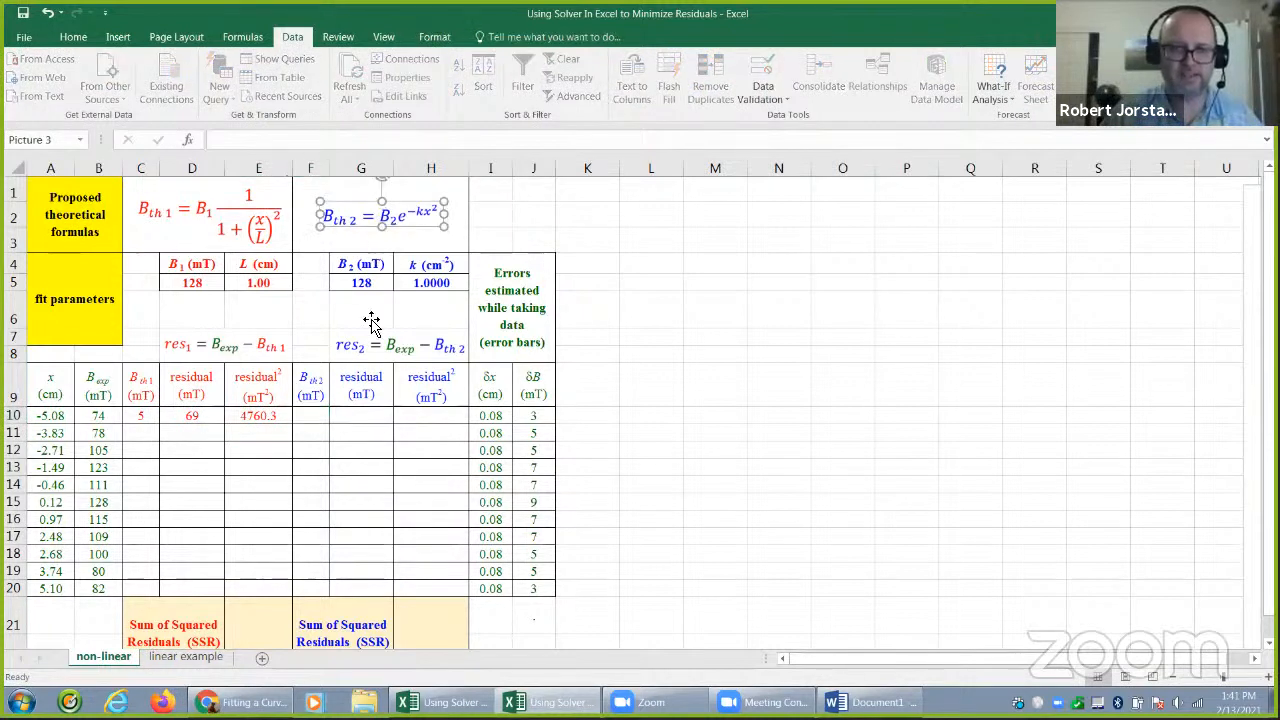
click(319, 417)
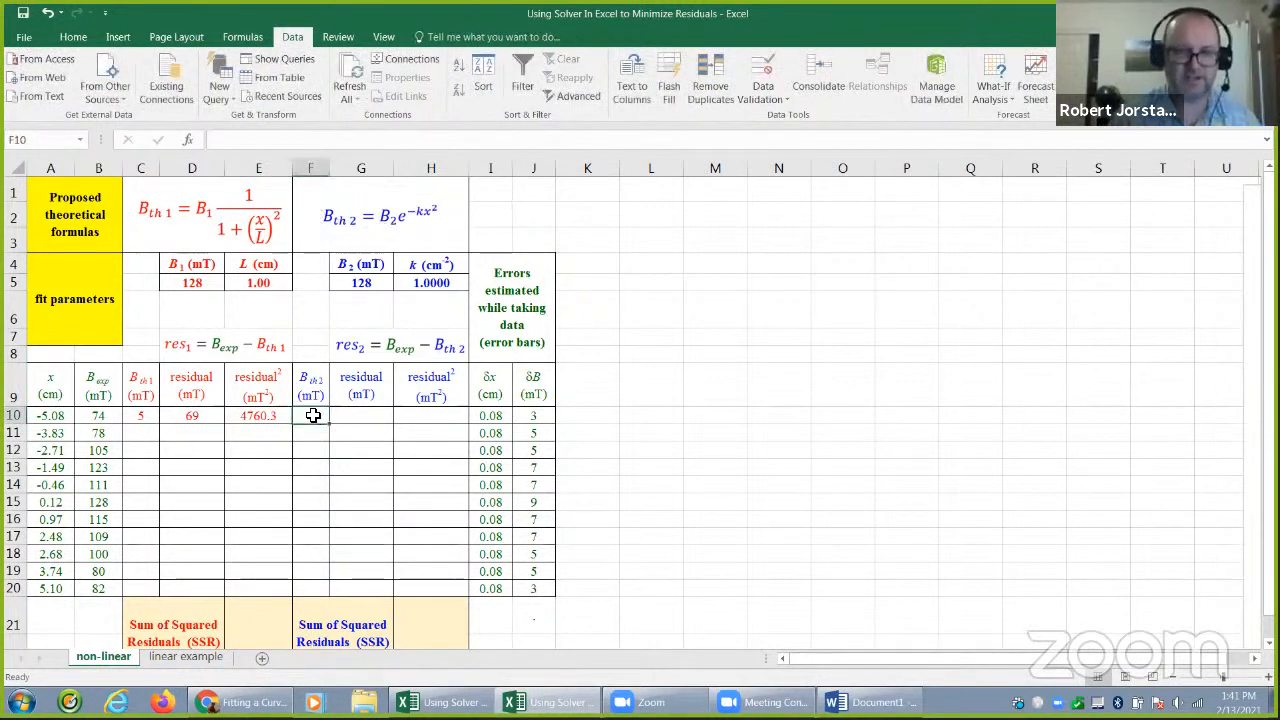
text(=B_2)
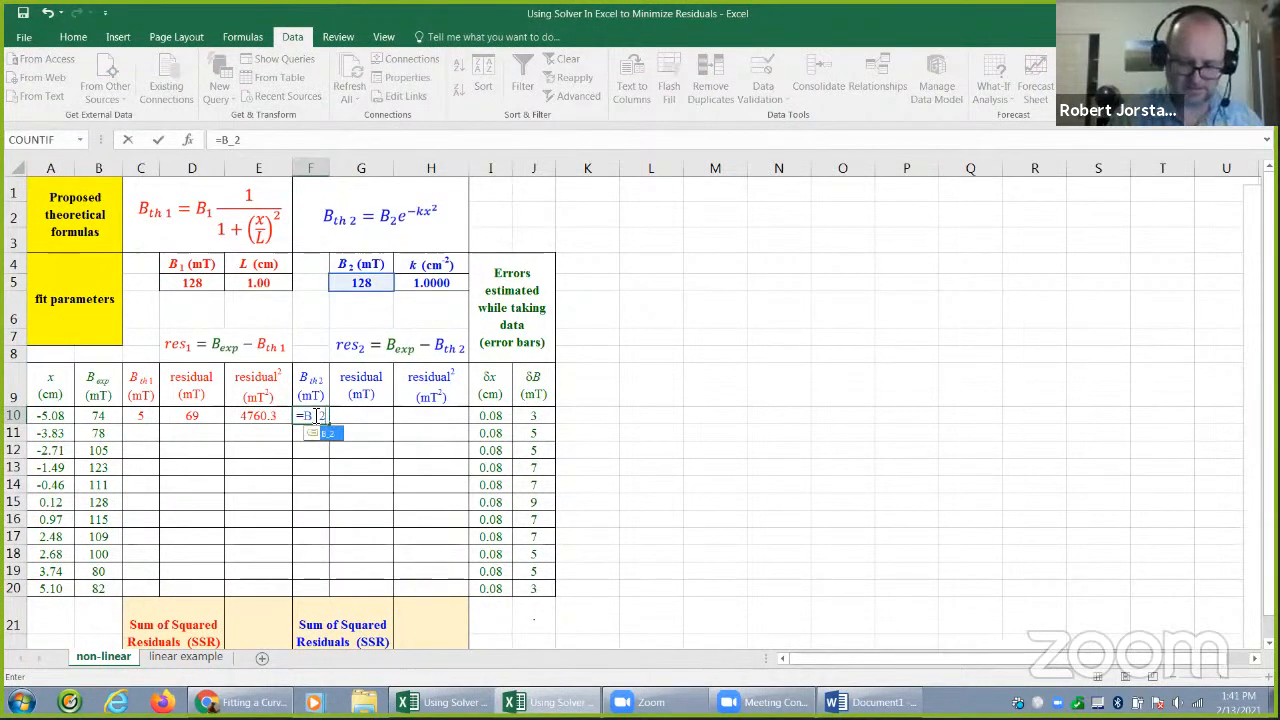
text(*exp)
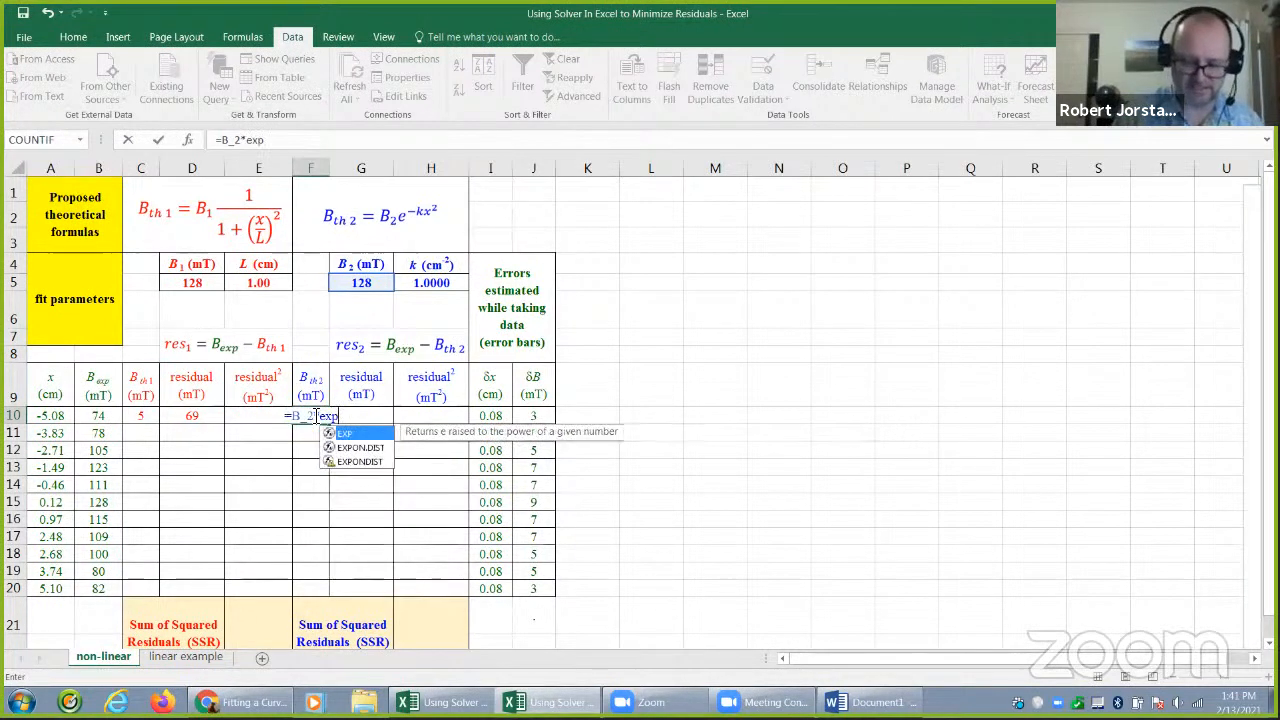
text(()
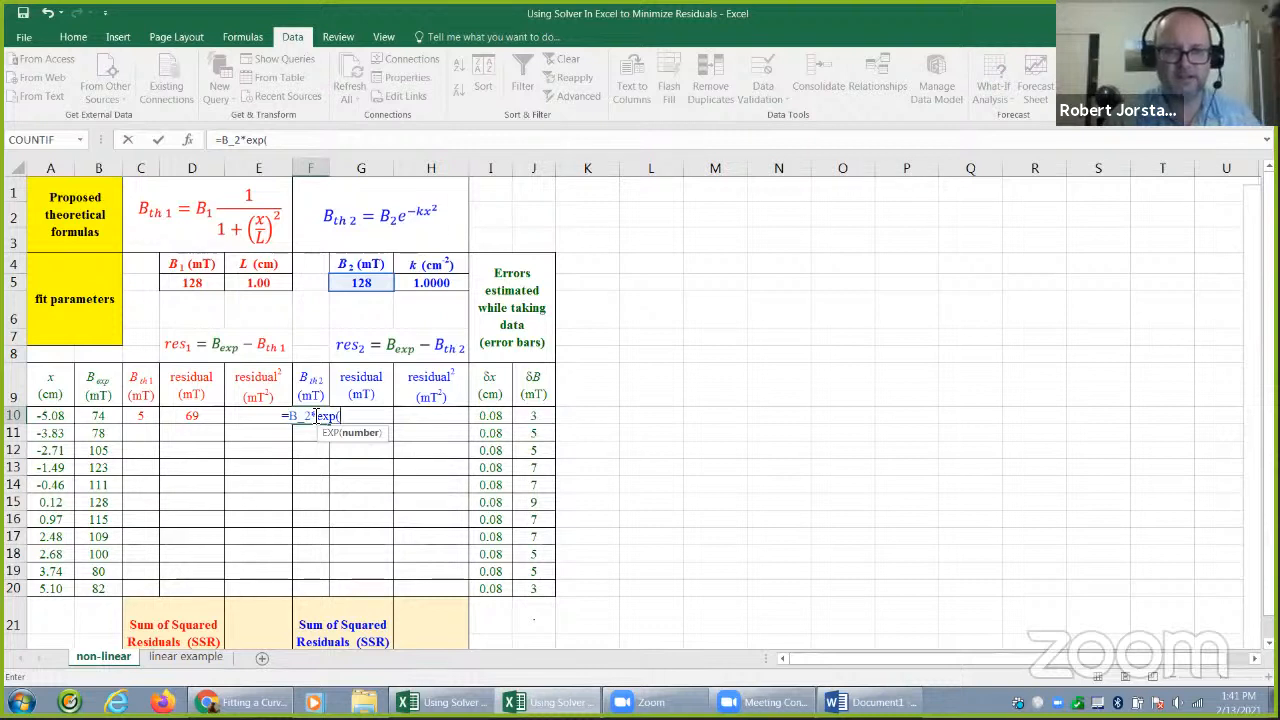
text(-)
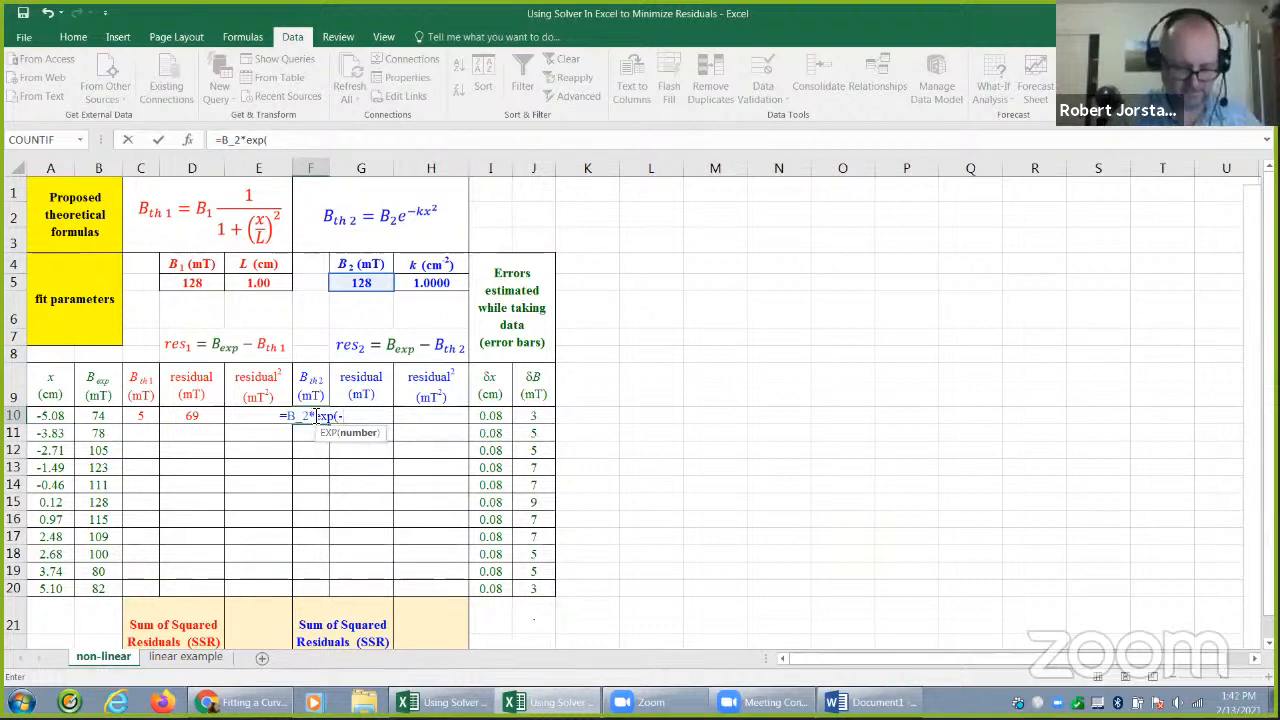
text(k*)
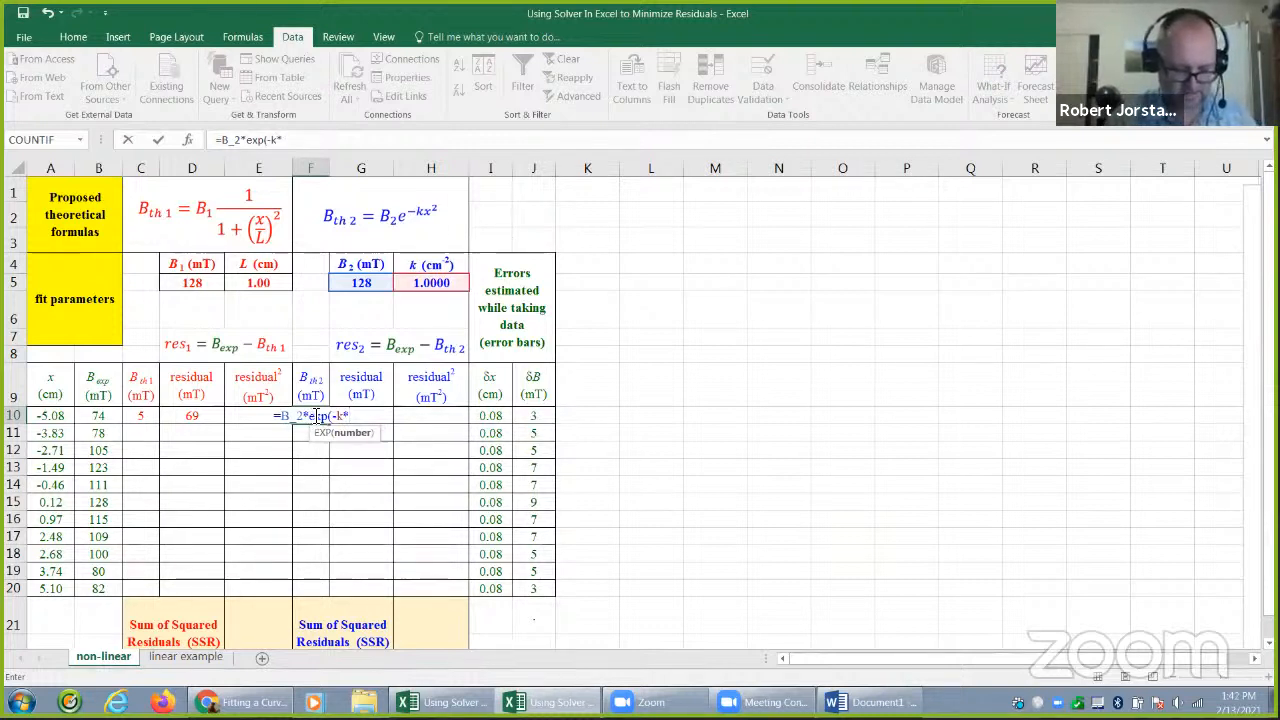
text(a)
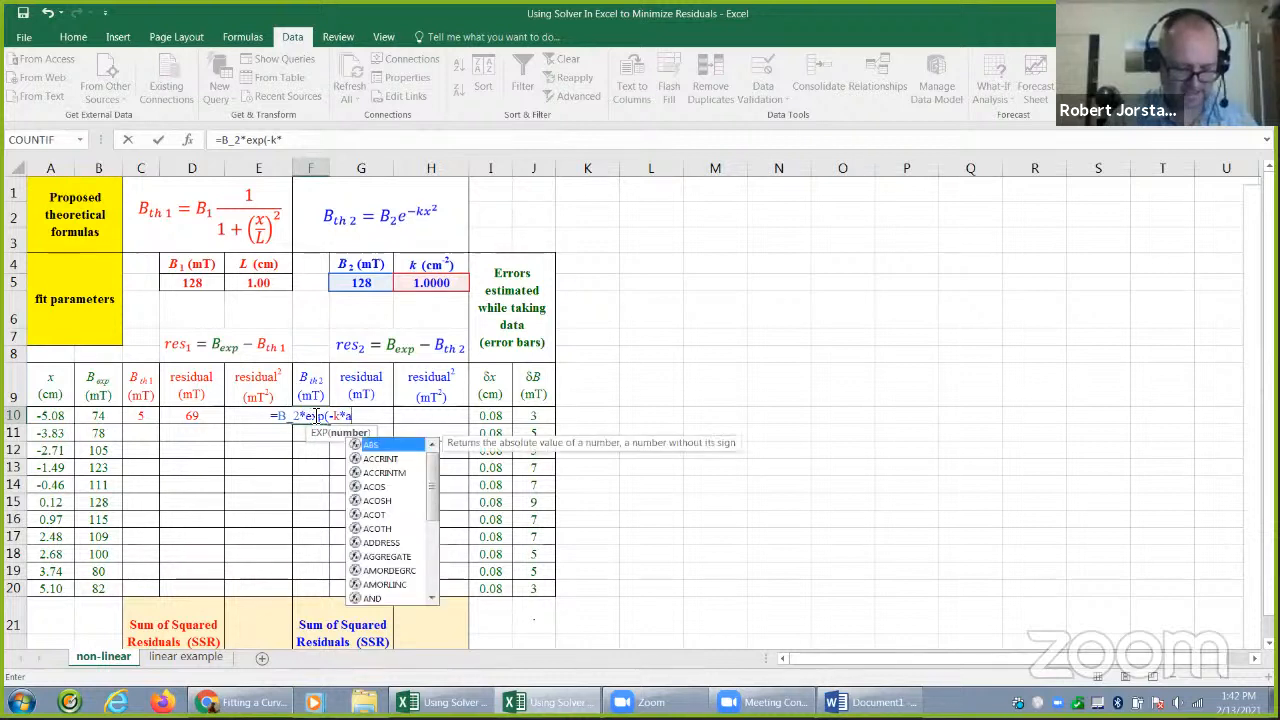
text(10)
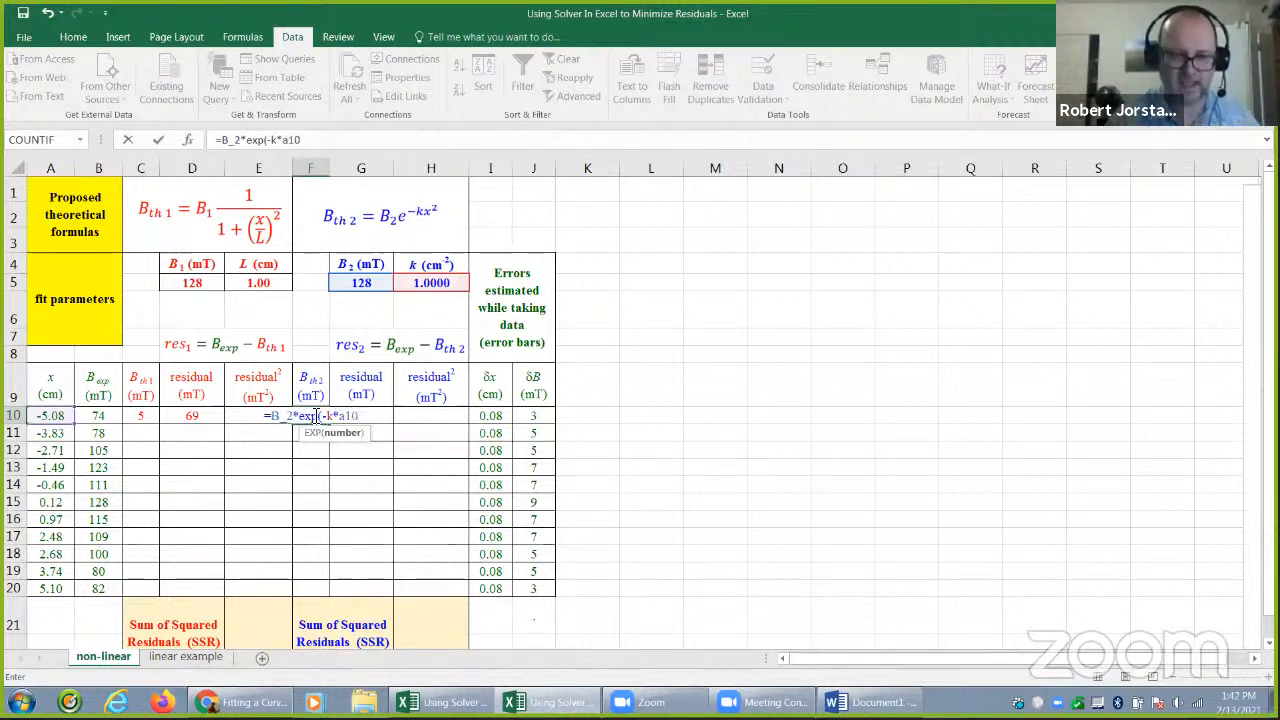
text(^2))
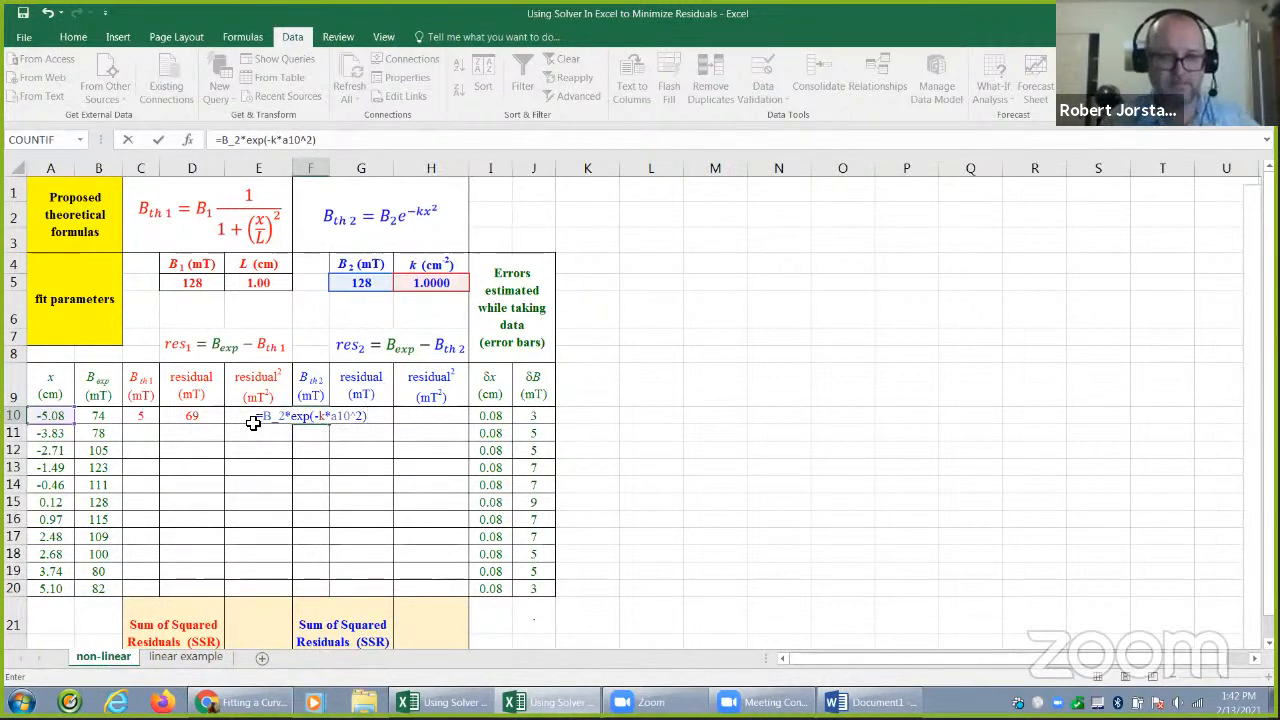
drag(285, 416, 268, 410)
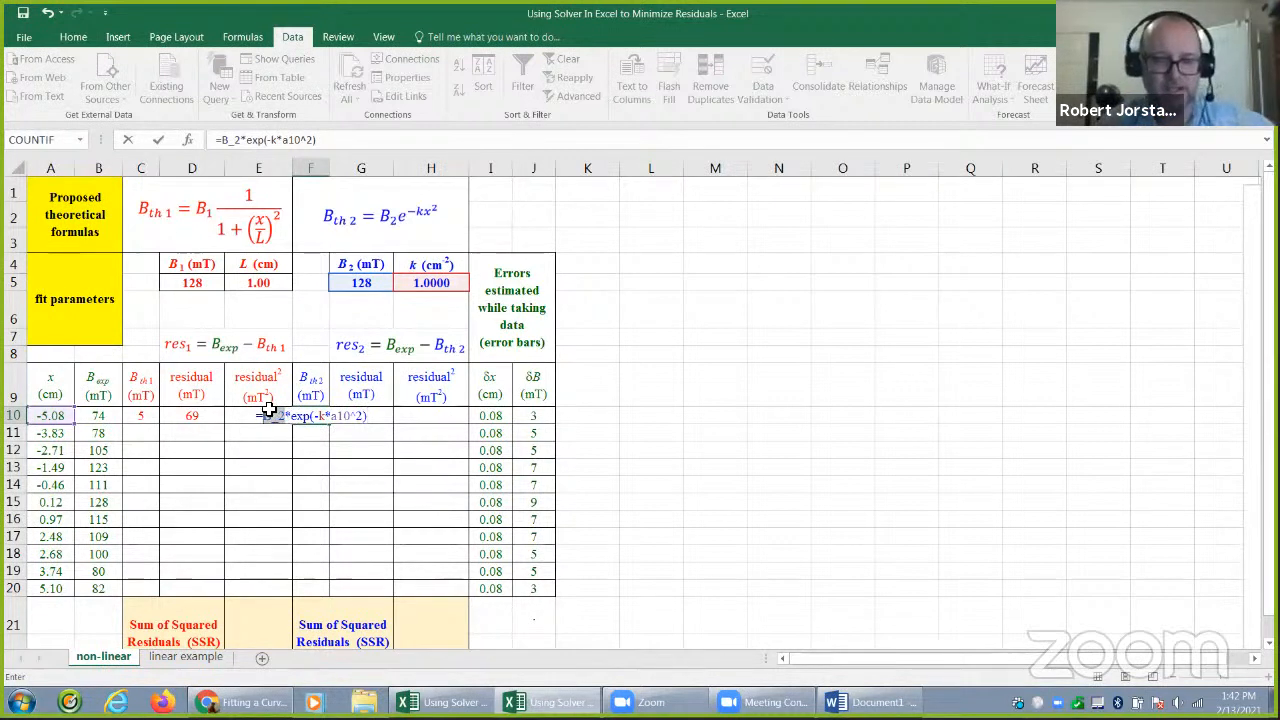
click(322, 416)
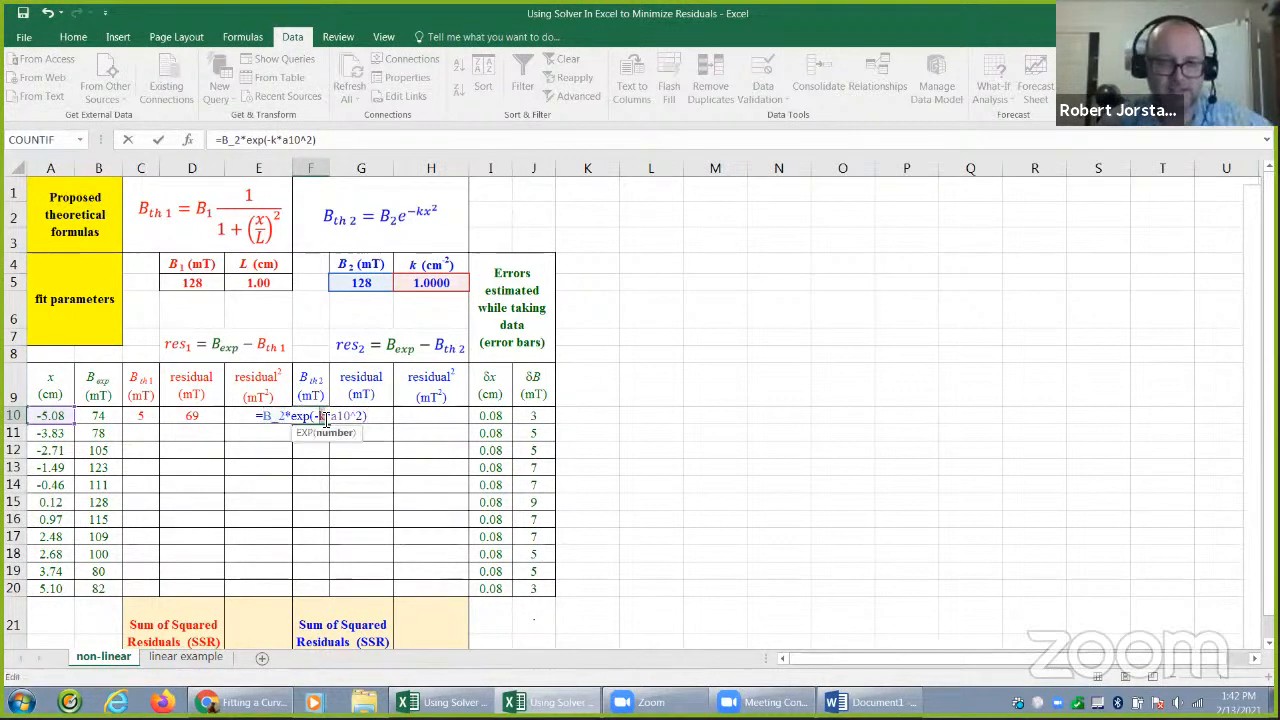
drag(350, 416, 334, 416)
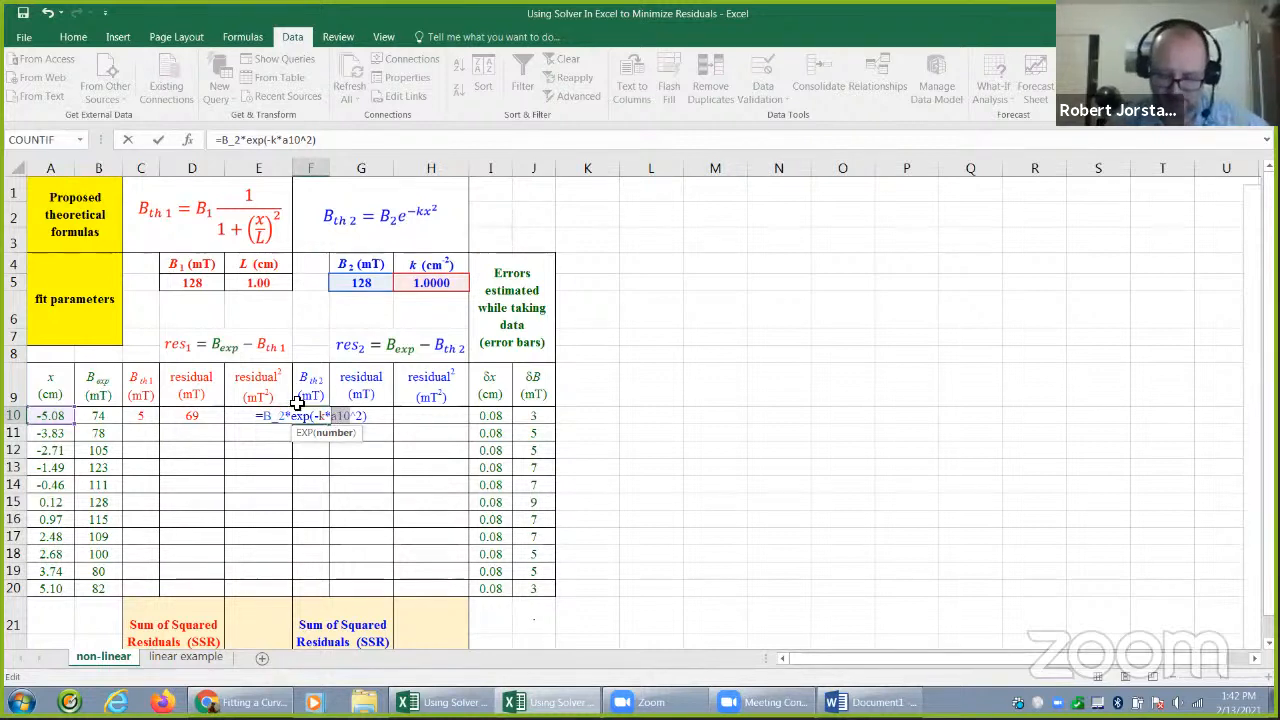
key(Return)
Calculate the second model's residual in G10 with =B10-F10
click(372, 419)
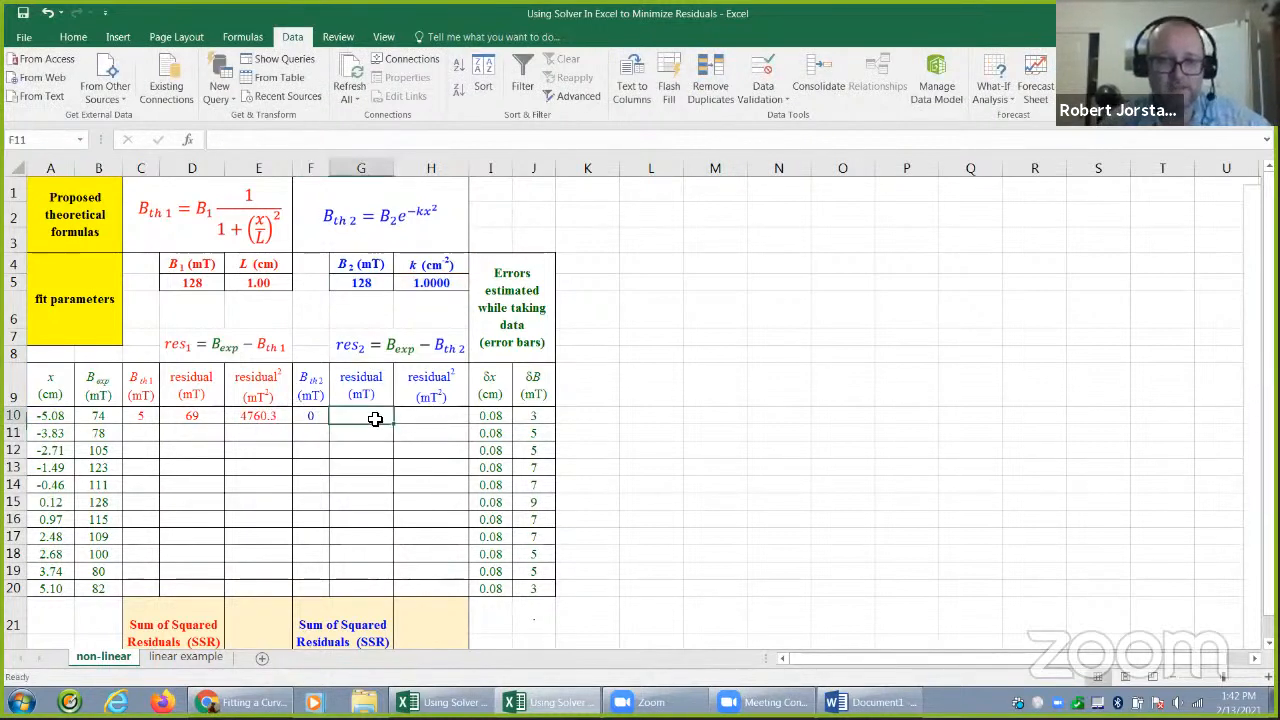
text(=)
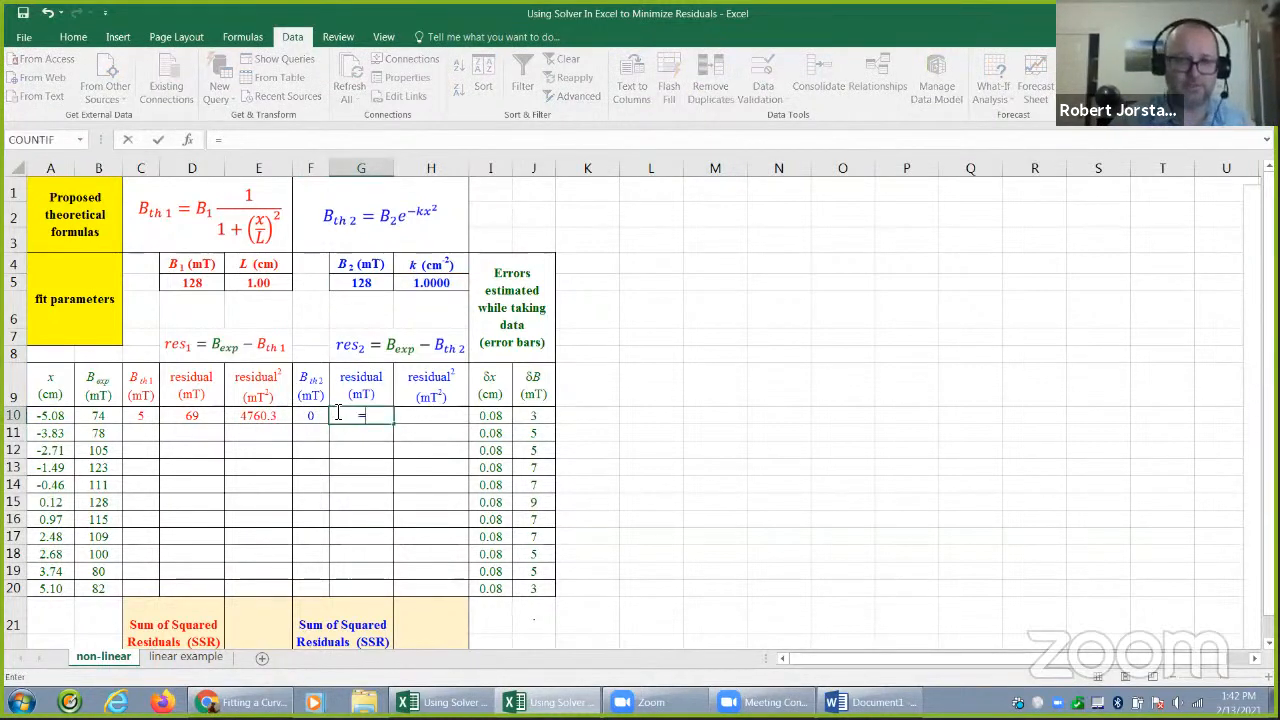
click(99, 418)
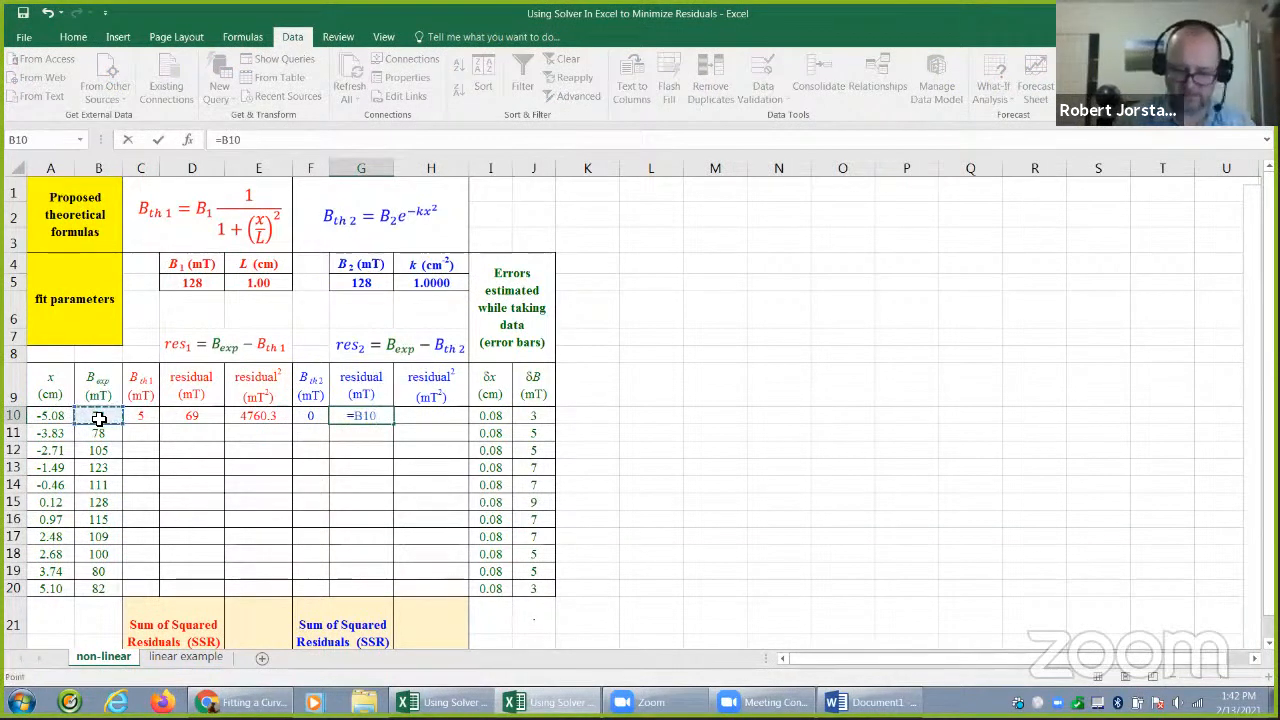
text(-)
click(306, 414)
key(Tab)
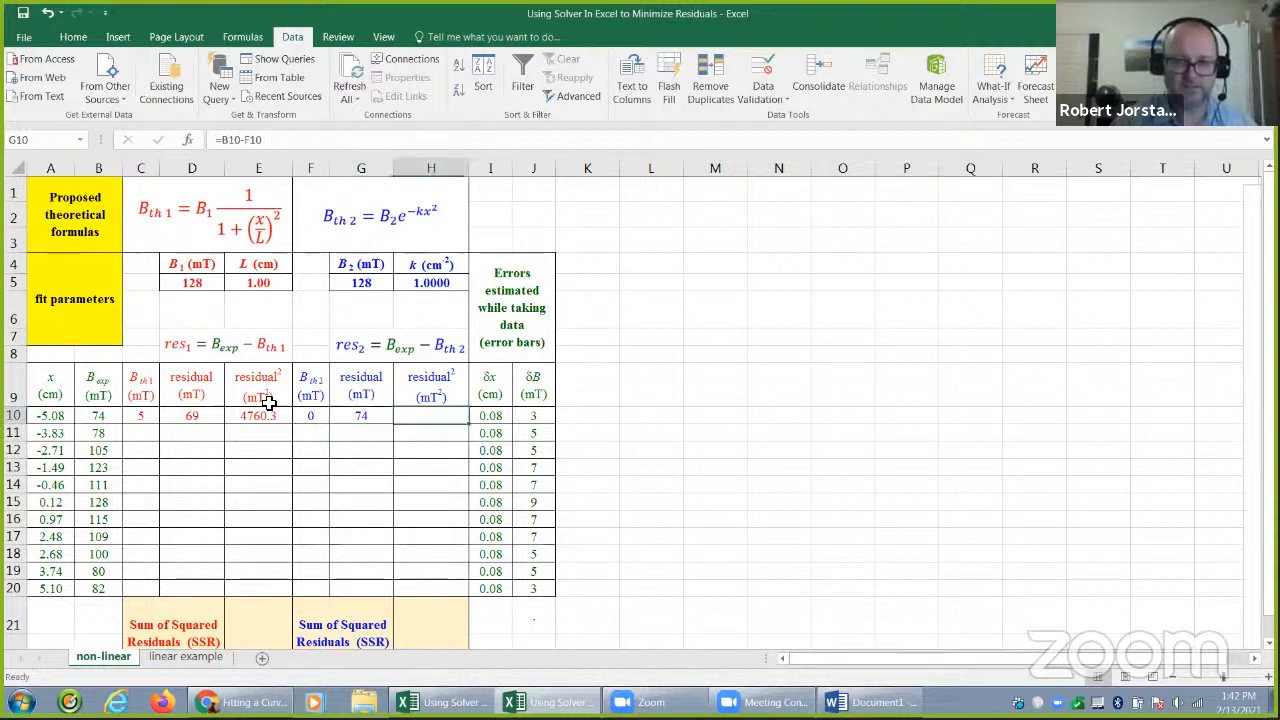
Square the second model's residual in H10 with =G10^2, and fill the formulas in C10:H10 down to row 20
text(=)
key(Left)
text(^2)
key(Return)
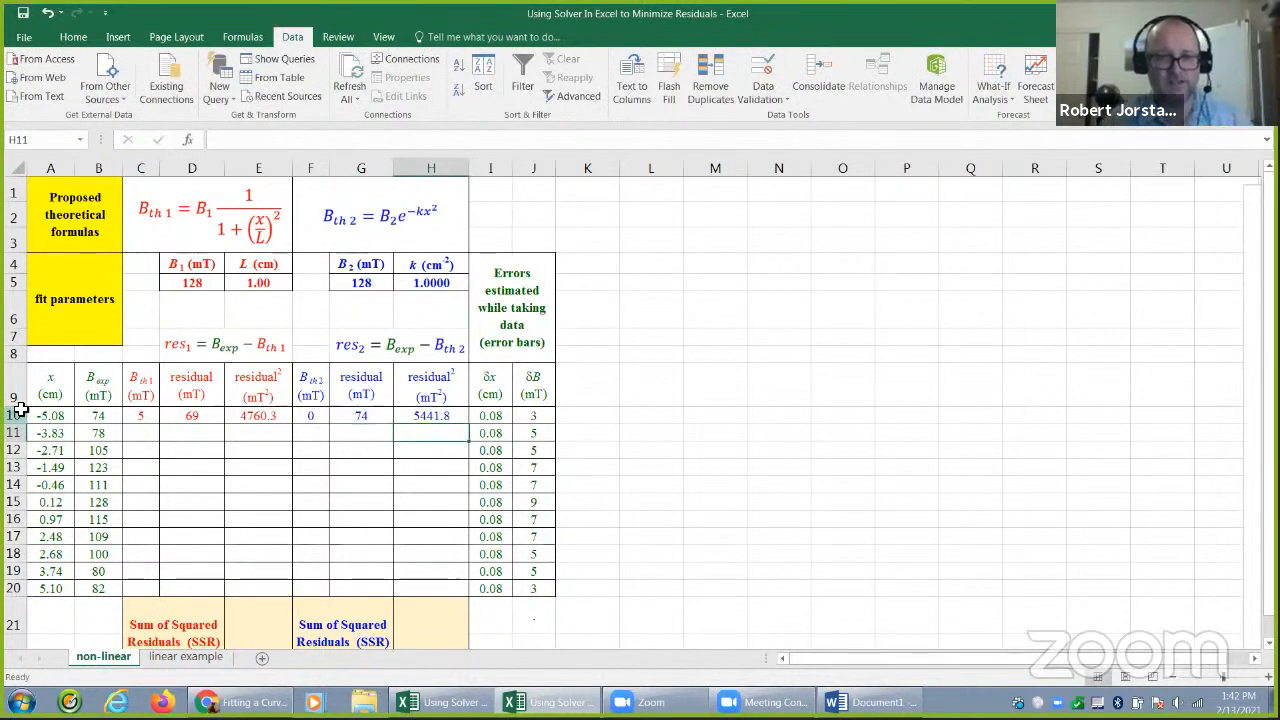
drag(152, 419, 463, 589)
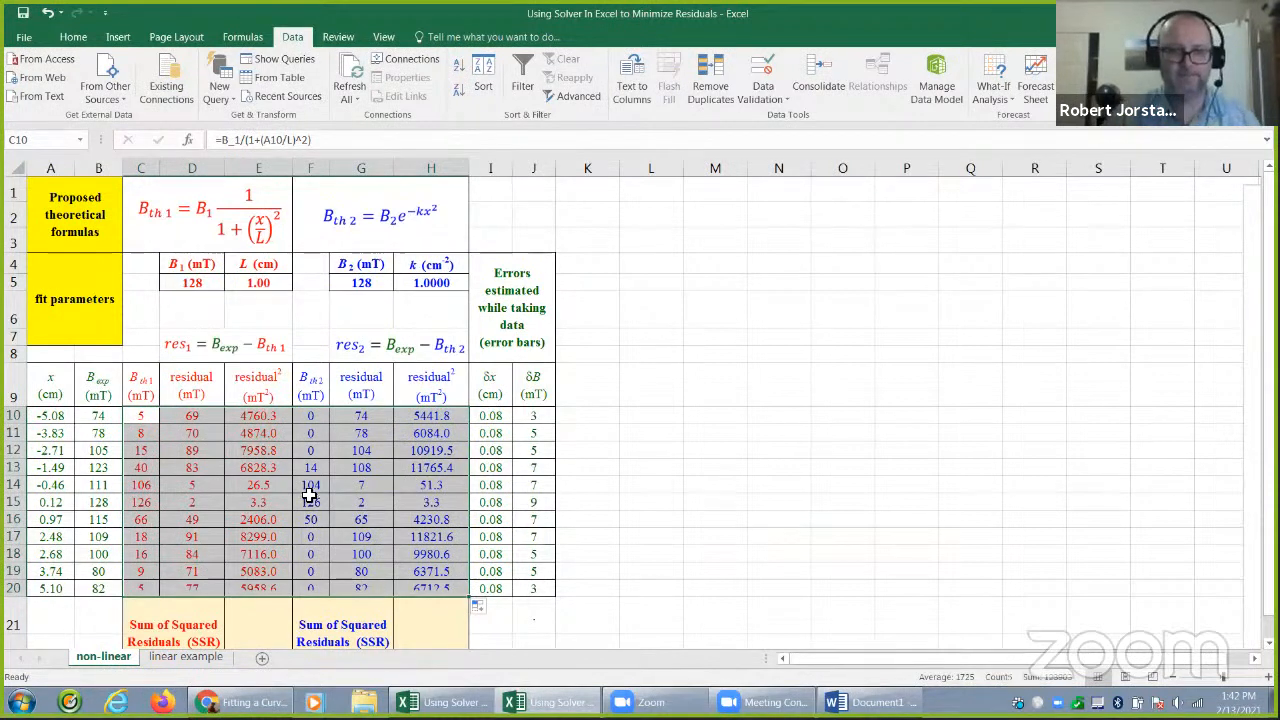
Sum the first model's squared residuals, E10 to E20, with SUM in its SSR cell E21
click(267, 606)
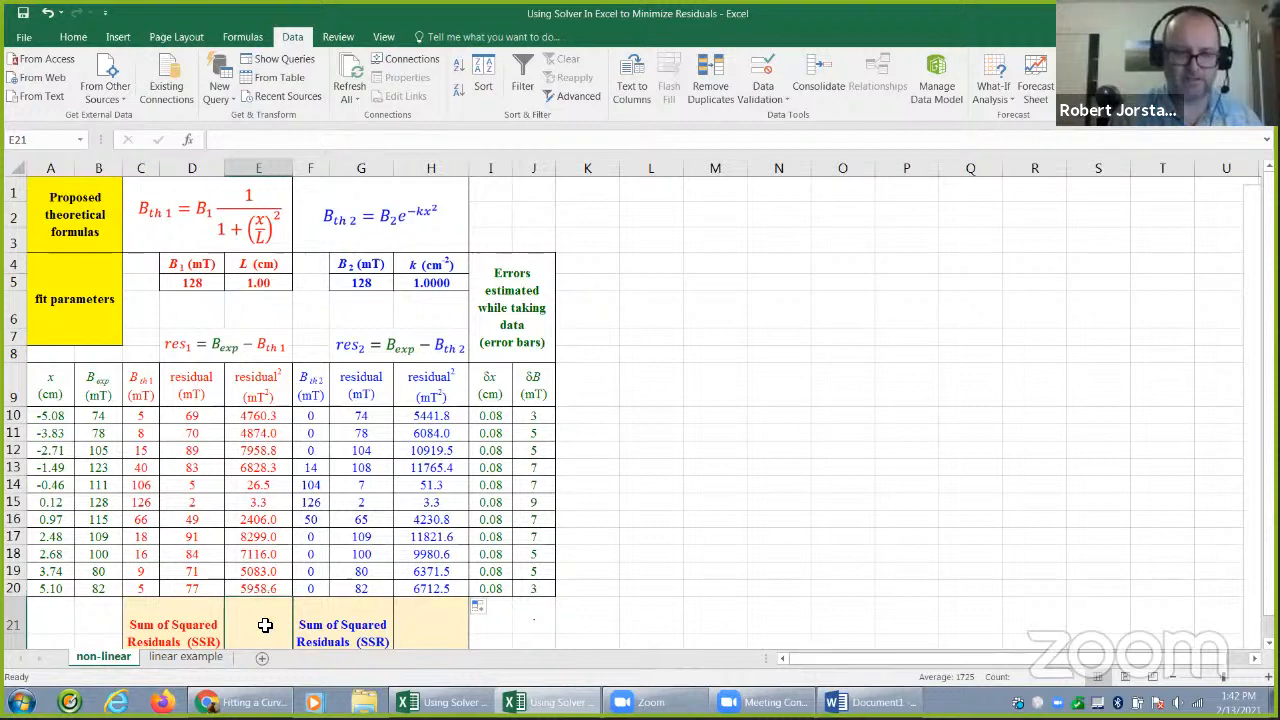
text(=sum()
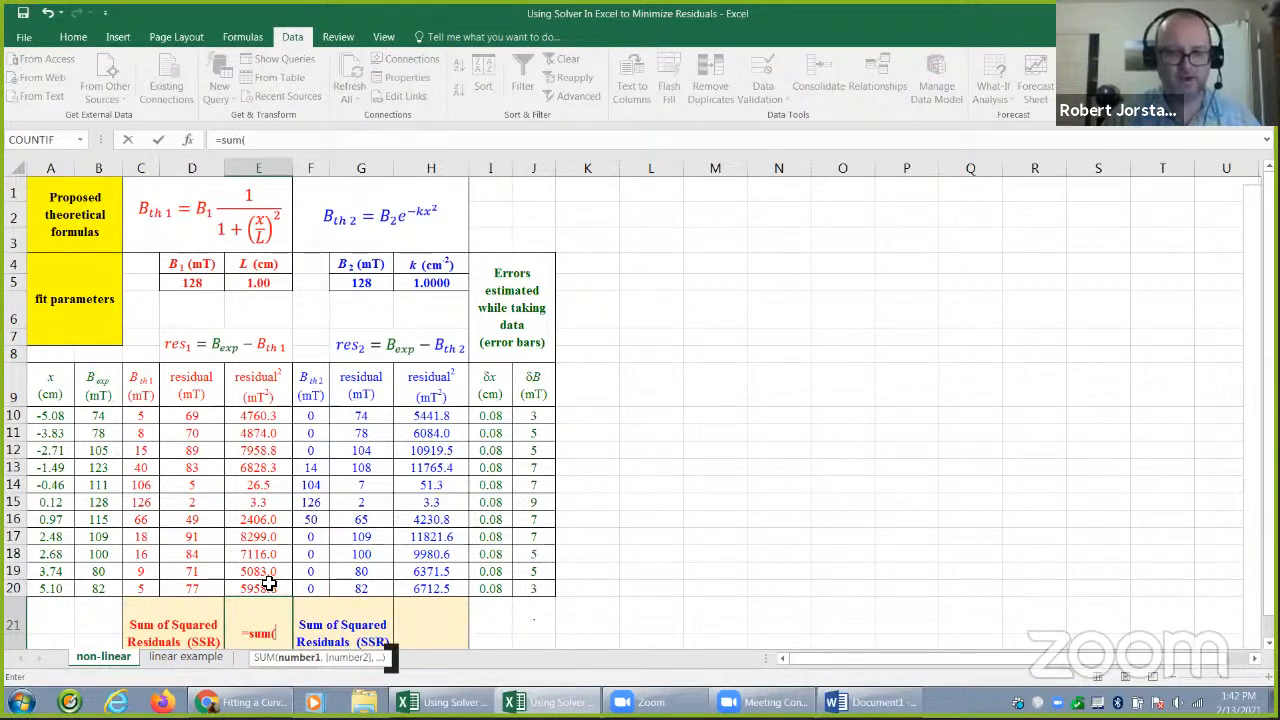
drag(271, 587, 277, 421)
key(Return)
Sum the second model's squared residuals, H10 to H20, with SUM in its SSR cell H21
click(413, 585)
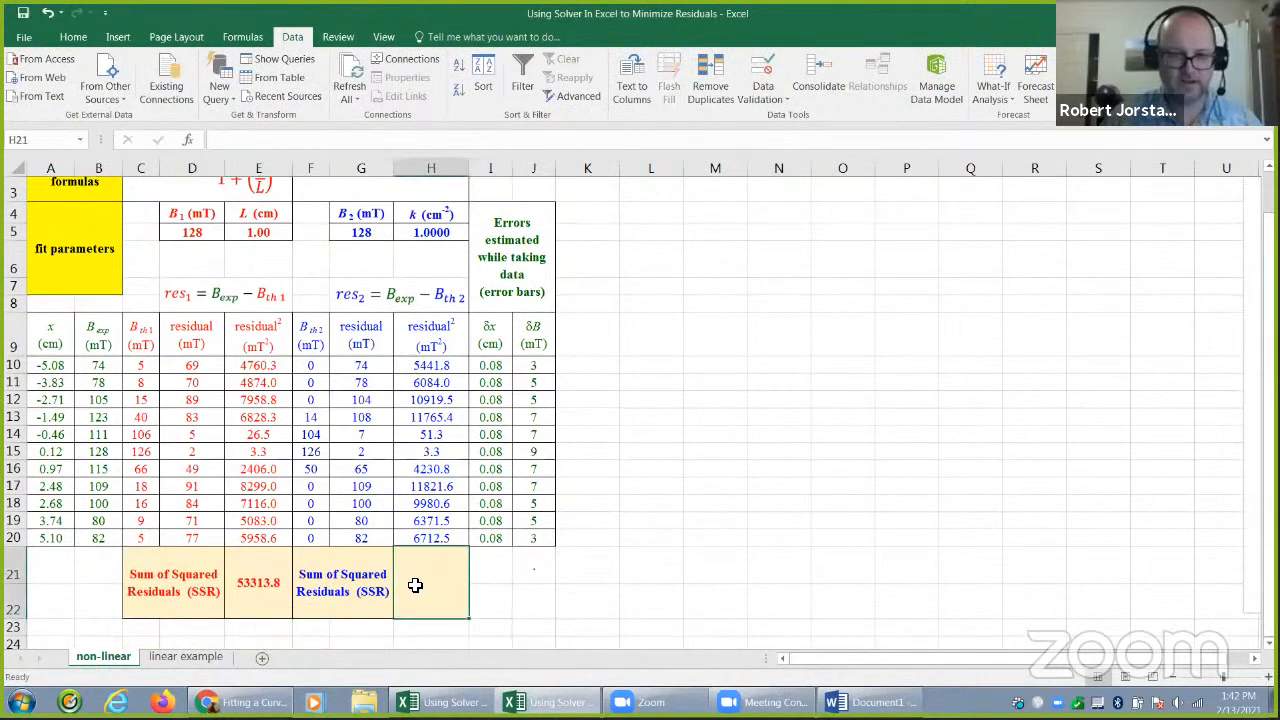
text(=)
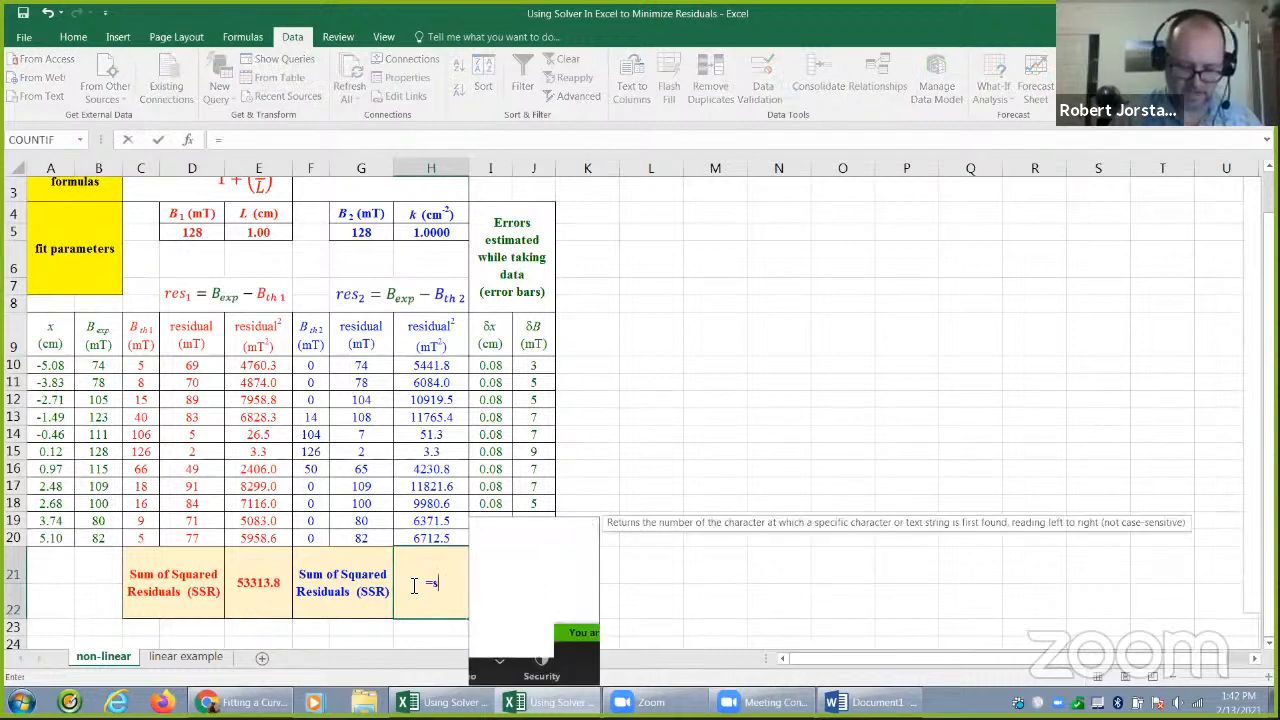
text(sum()
drag(432, 545, 429, 366)
key(Return)
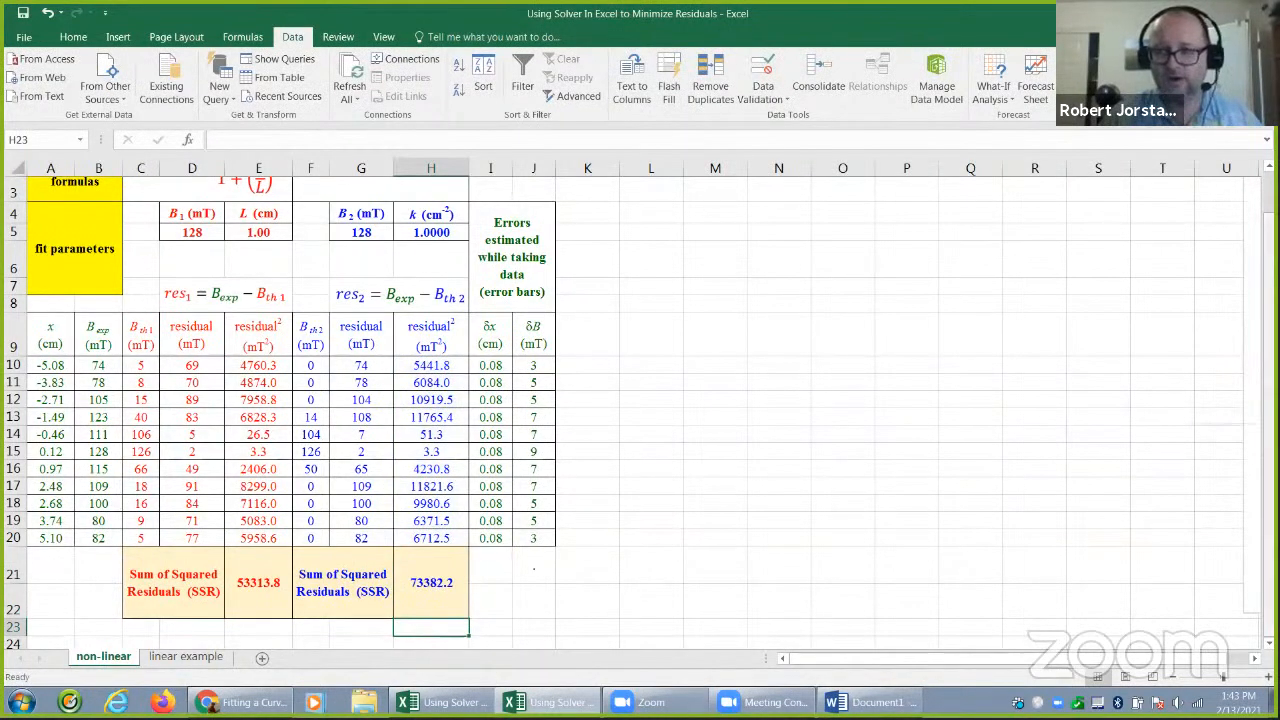
Select the x, Bexp, Bth1 and Bth2 values in rows 10 to 20 as data for plotting
scroll(1220, 424, up, 1)
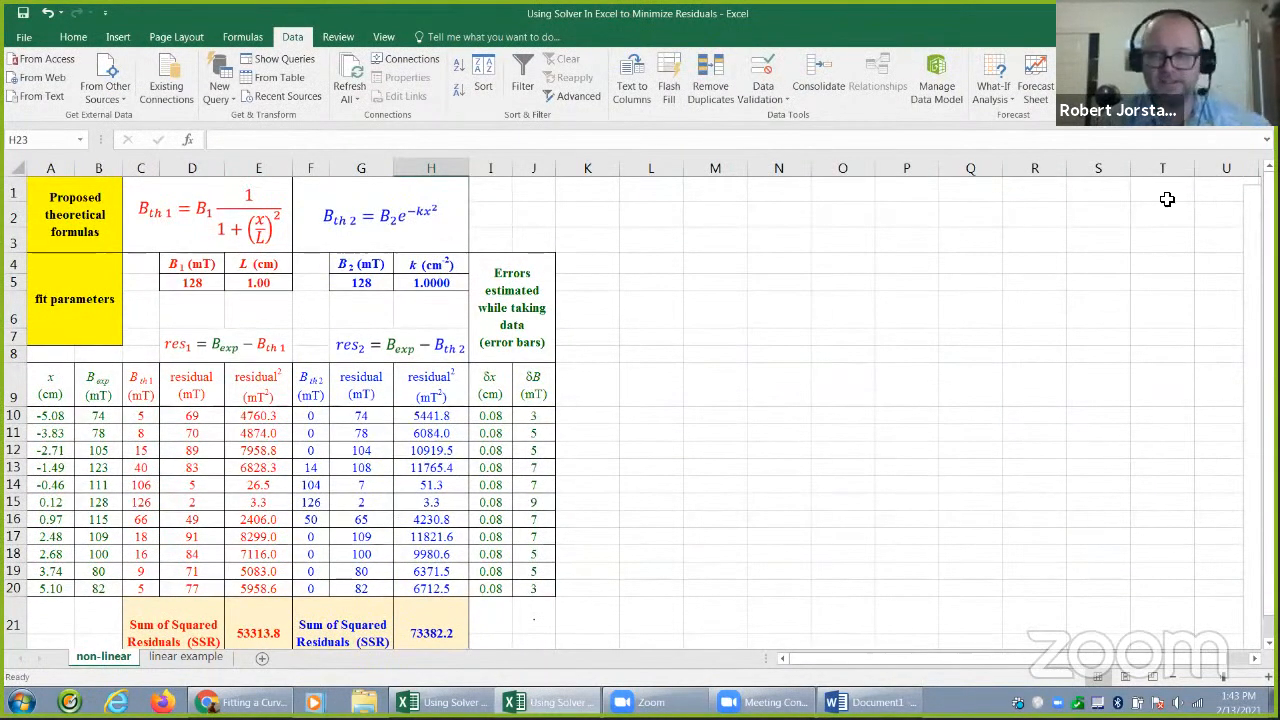
drag(49, 423, 56, 588)
drag(98, 415, 106, 590)
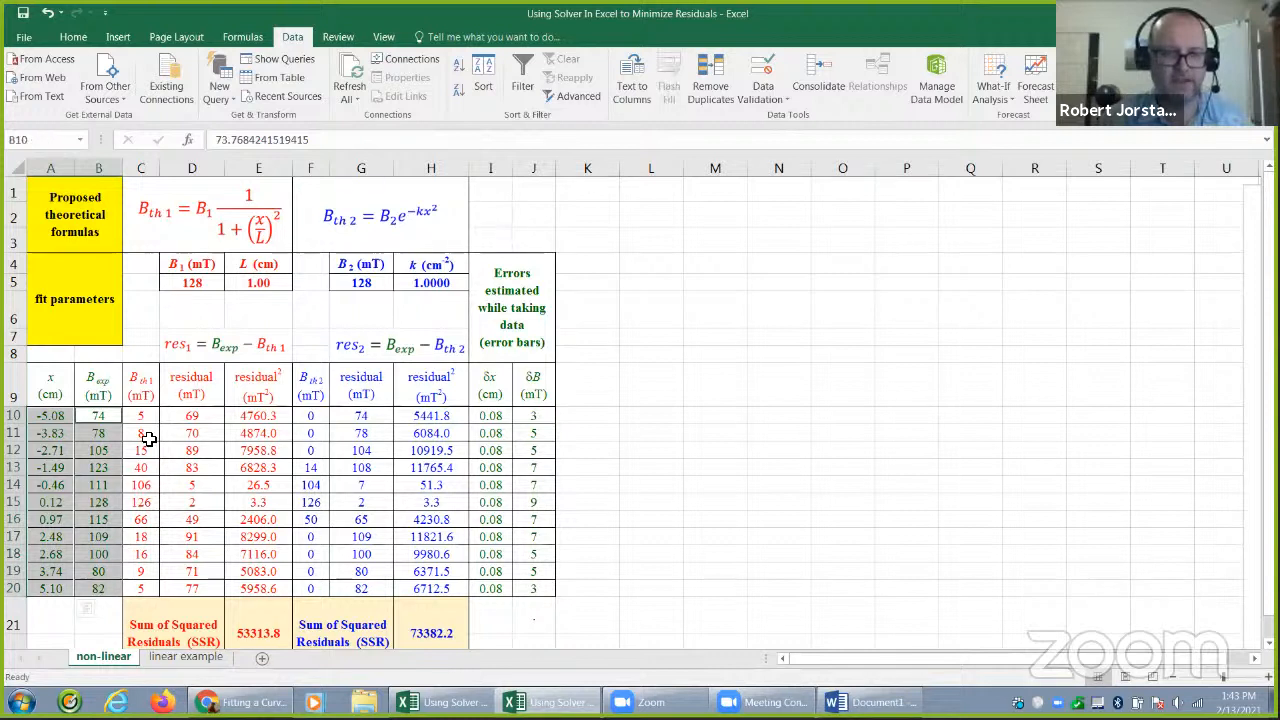
drag(145, 422, 152, 589)
drag(311, 418, 314, 591)
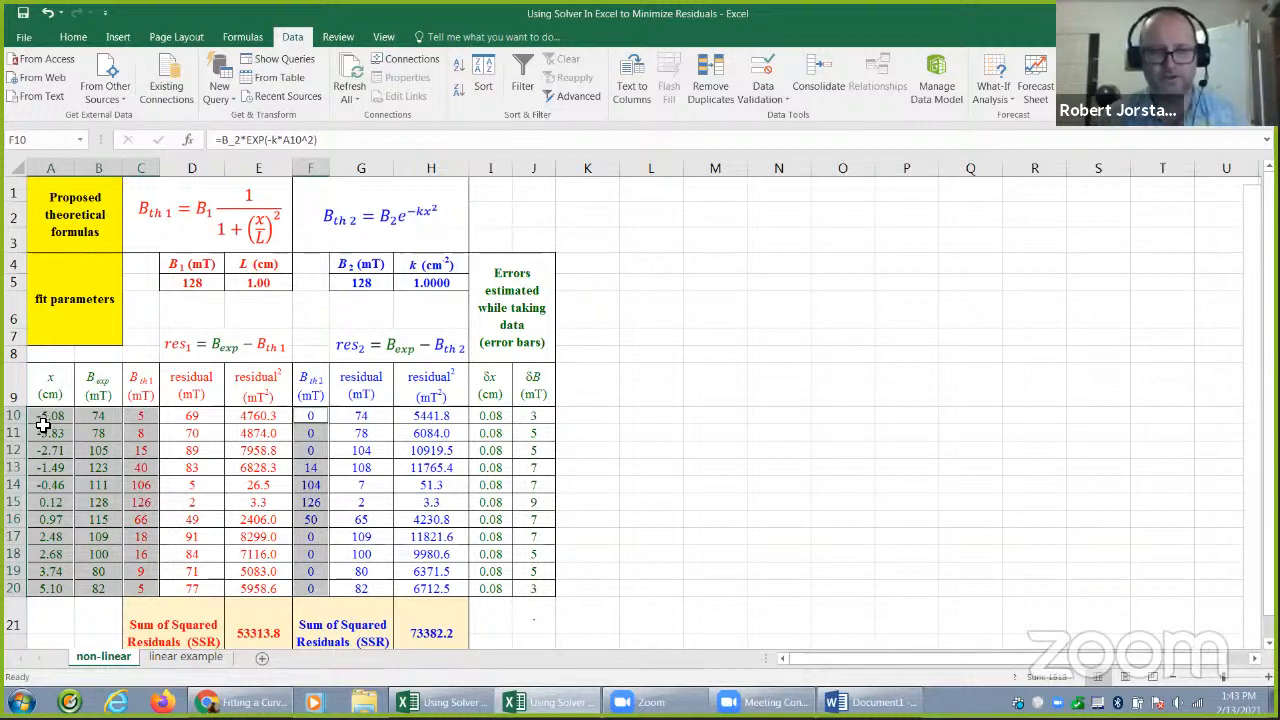
click(643, 427)
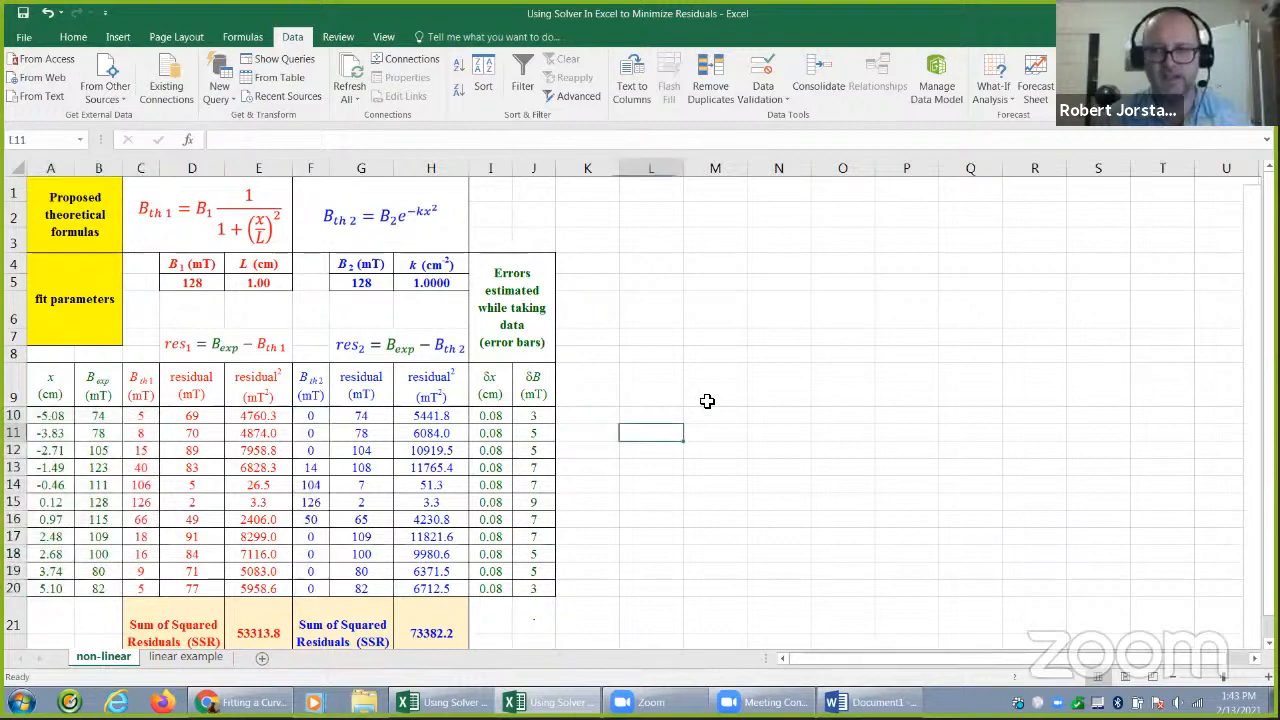
Place the chart of measured and model fields beside the data table, over columns K to T, and reduce its height
drag(1243, 194, 588, 186)
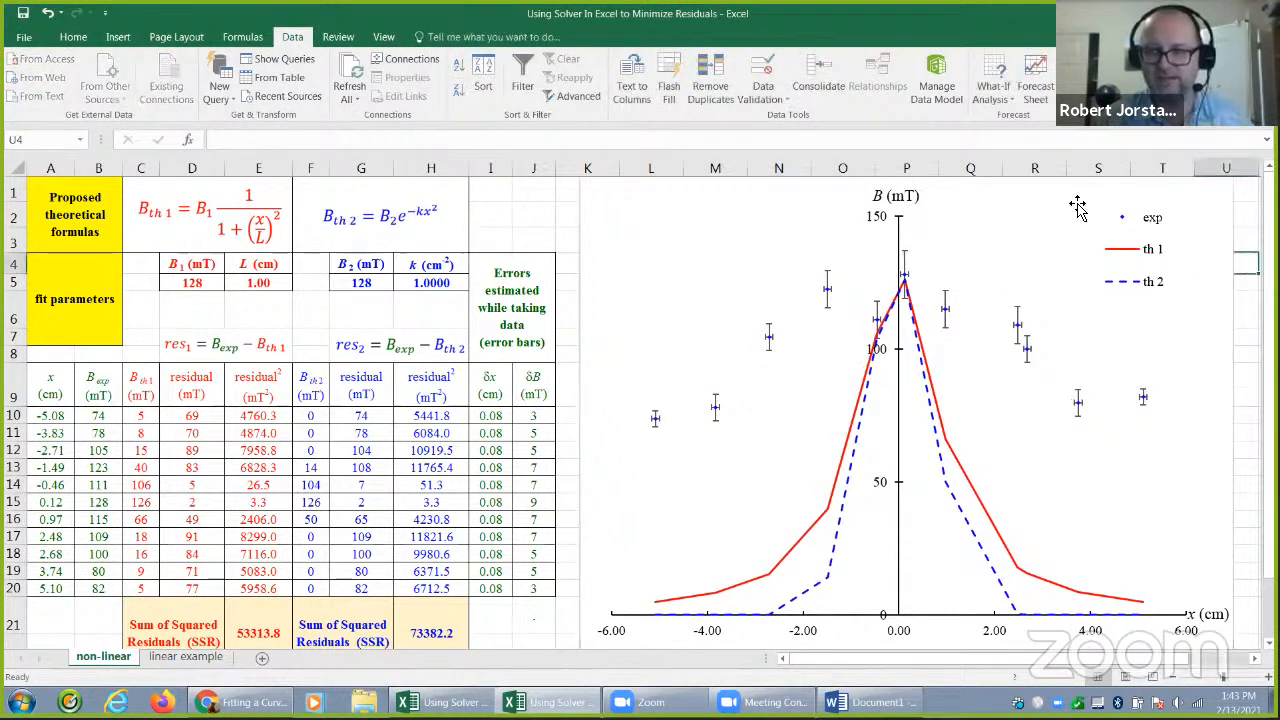
drag(908, 183, 936, 175)
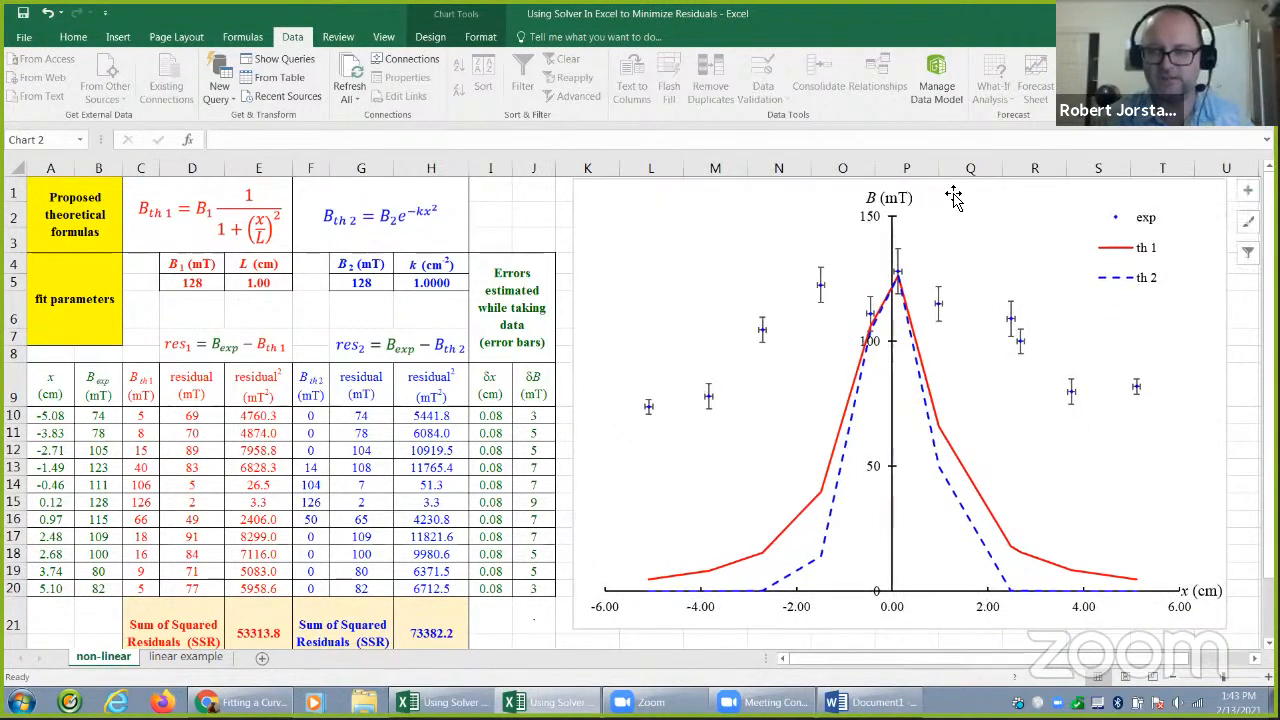
click(1236, 307)
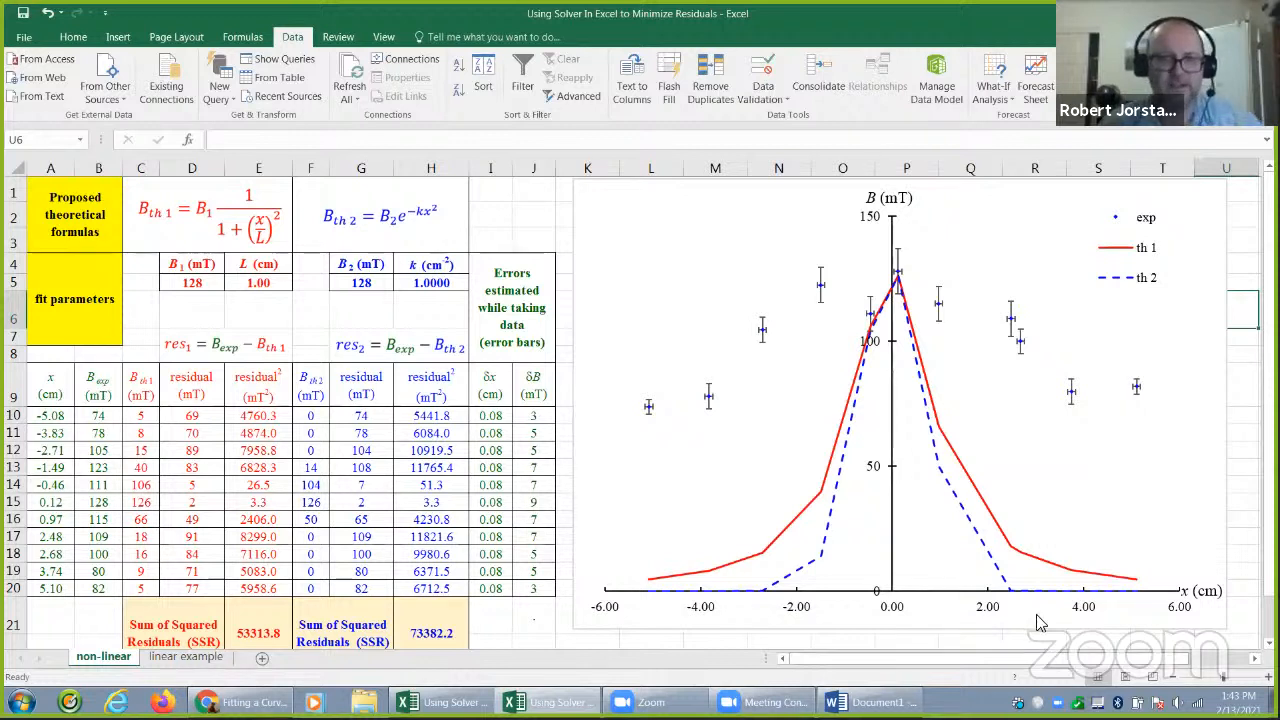
click(279, 284)
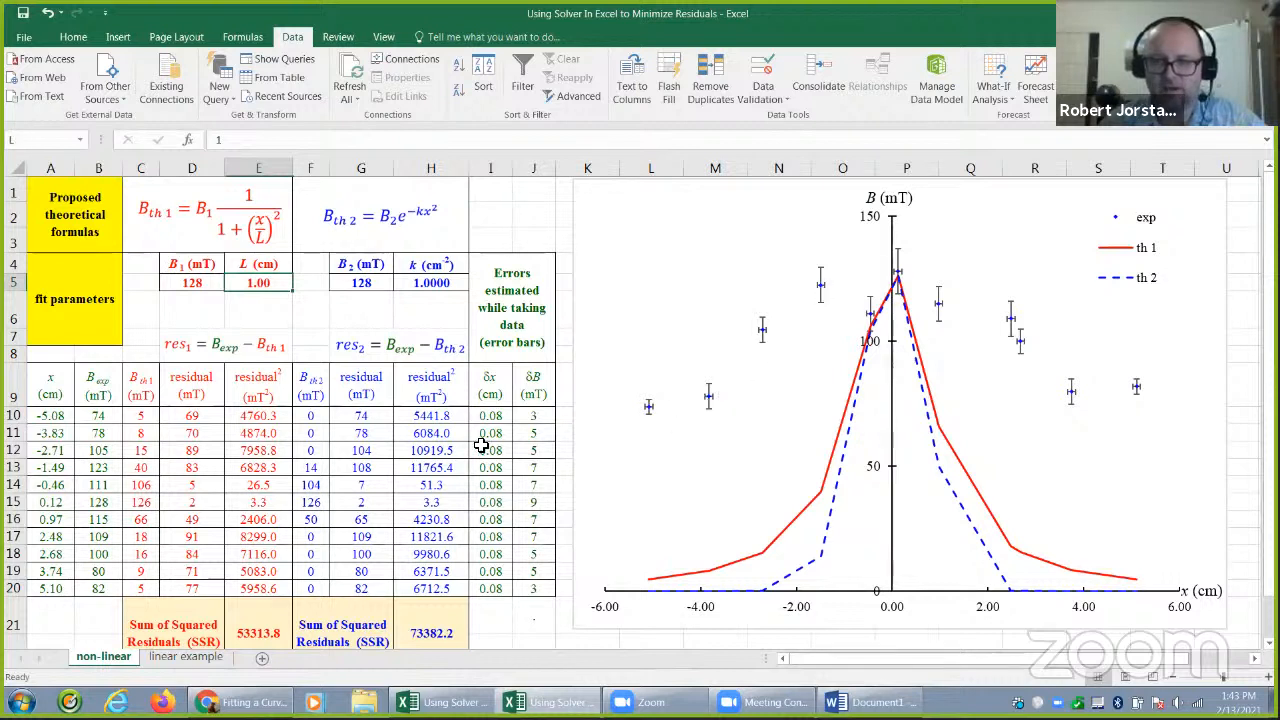
drag(490, 416, 541, 562)
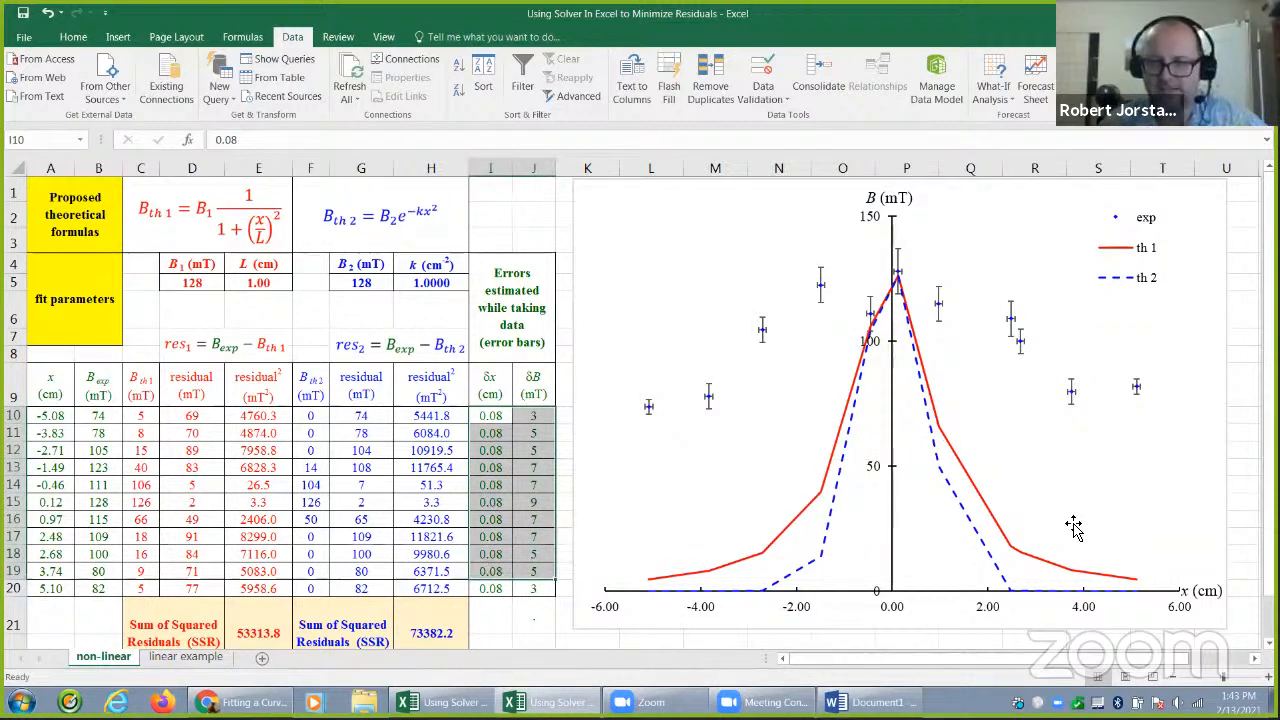
drag(148, 441, 150, 590)
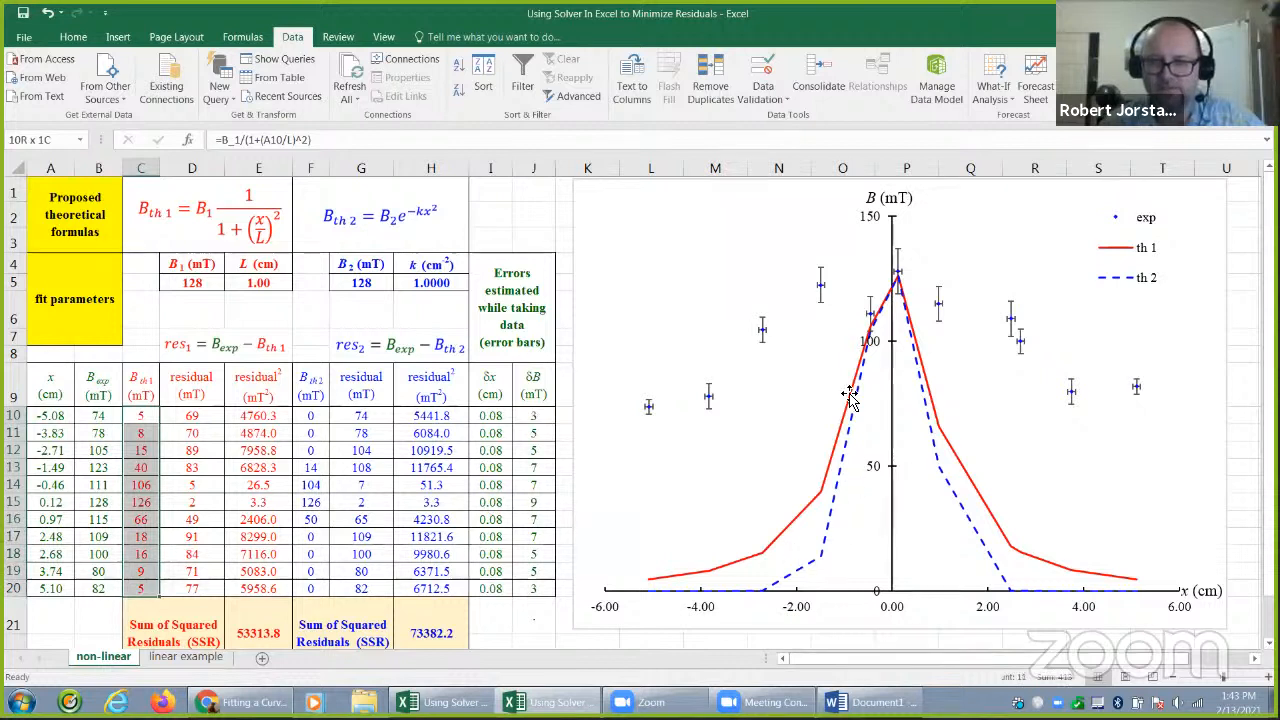
Try 4 cm for the first model's L in E5, and settle on 5 cm for a closer fit
drag(312, 422, 318, 590)
click(278, 286)
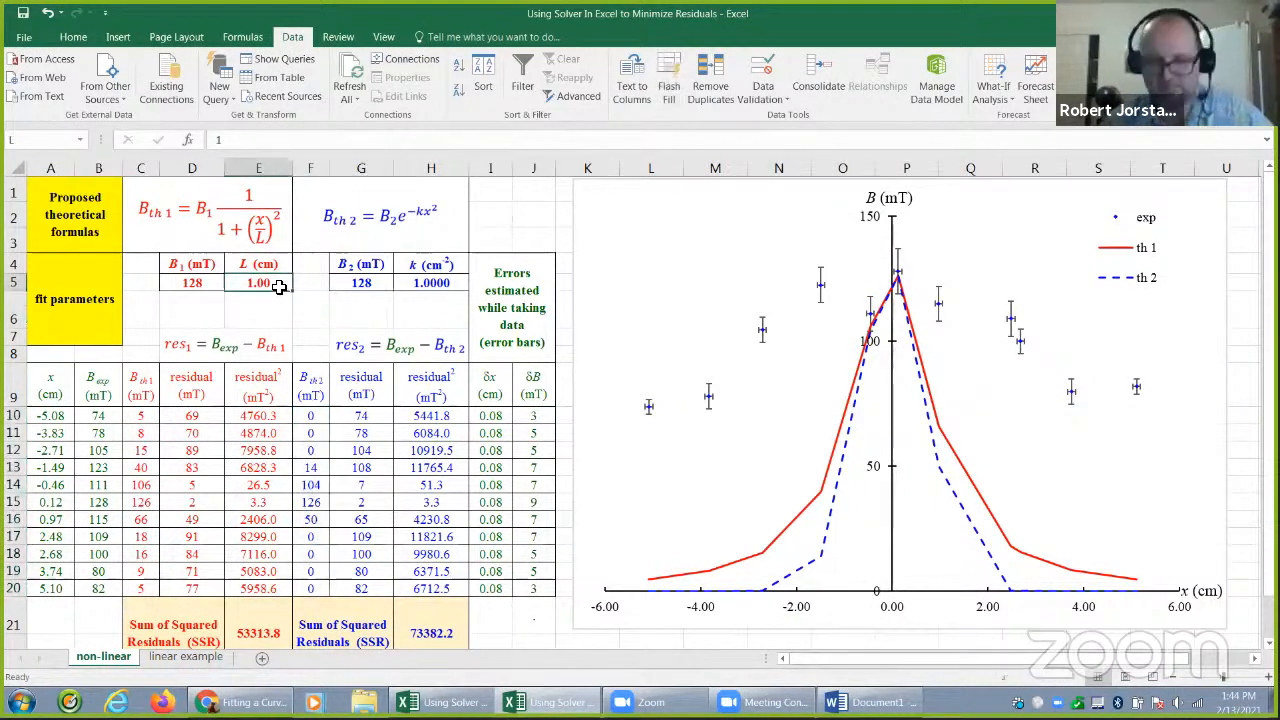
text(4)
key(Return)
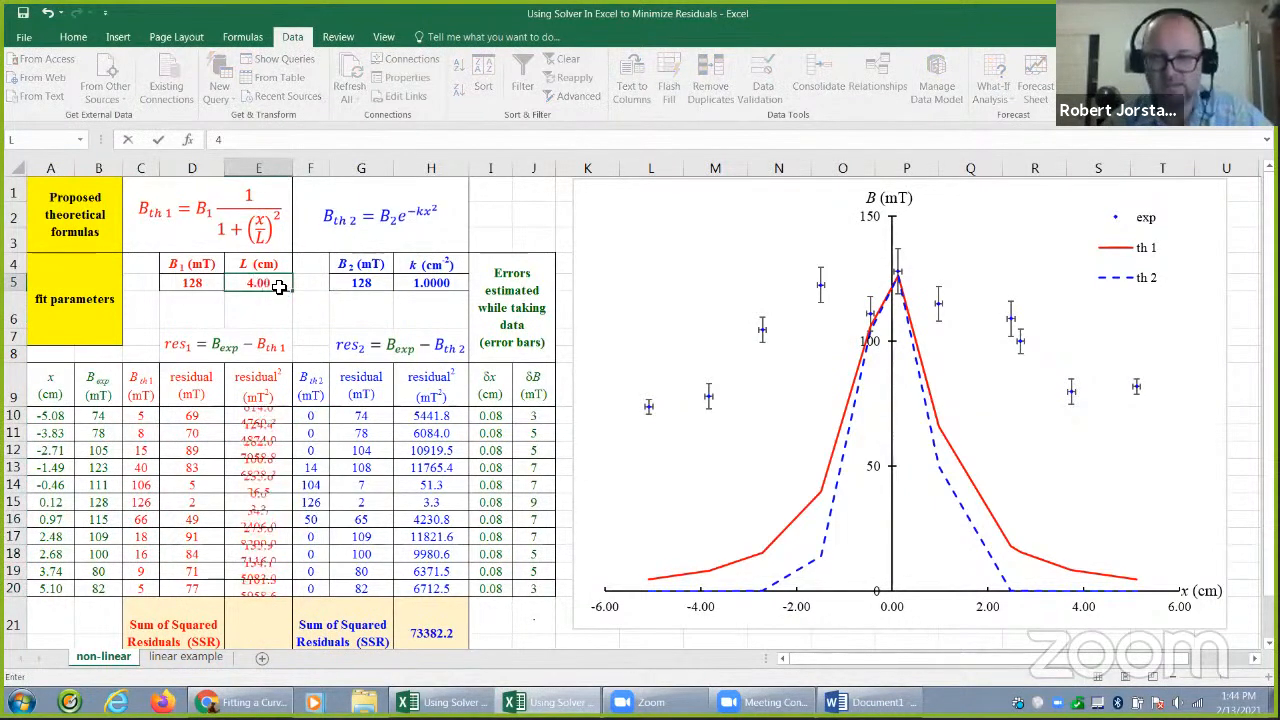
click(278, 286)
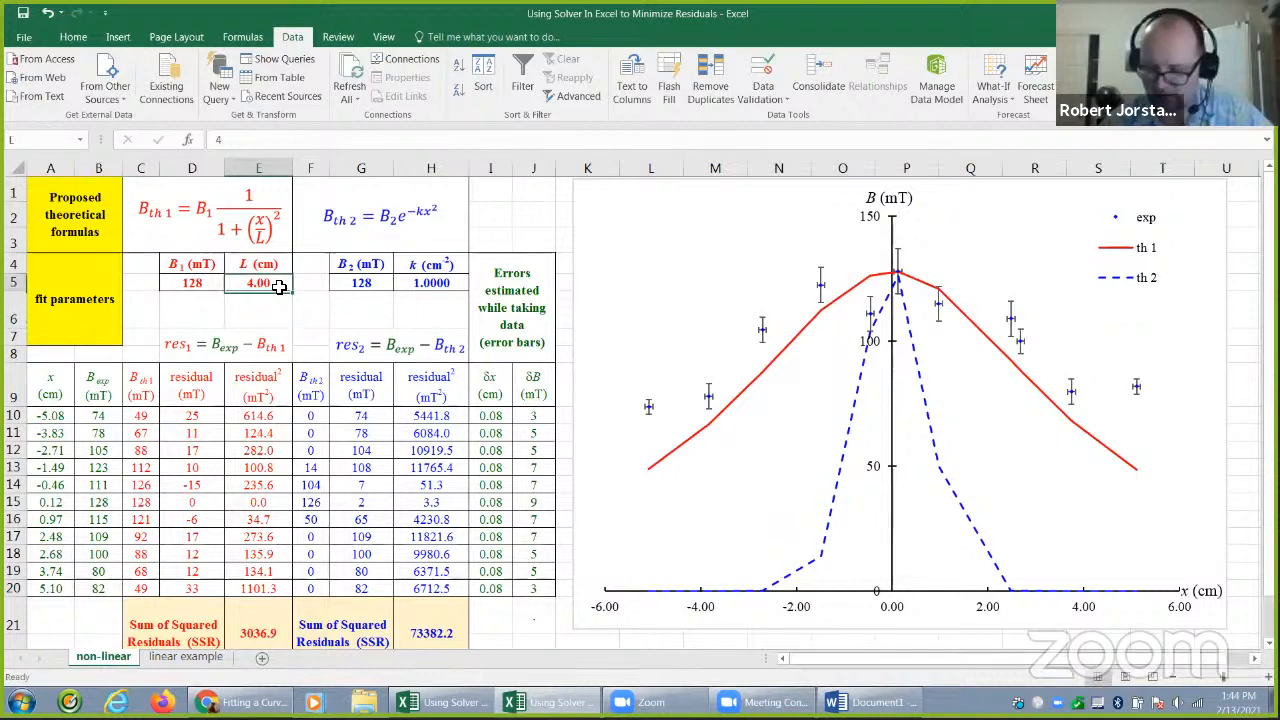
text(5)
key(Return)
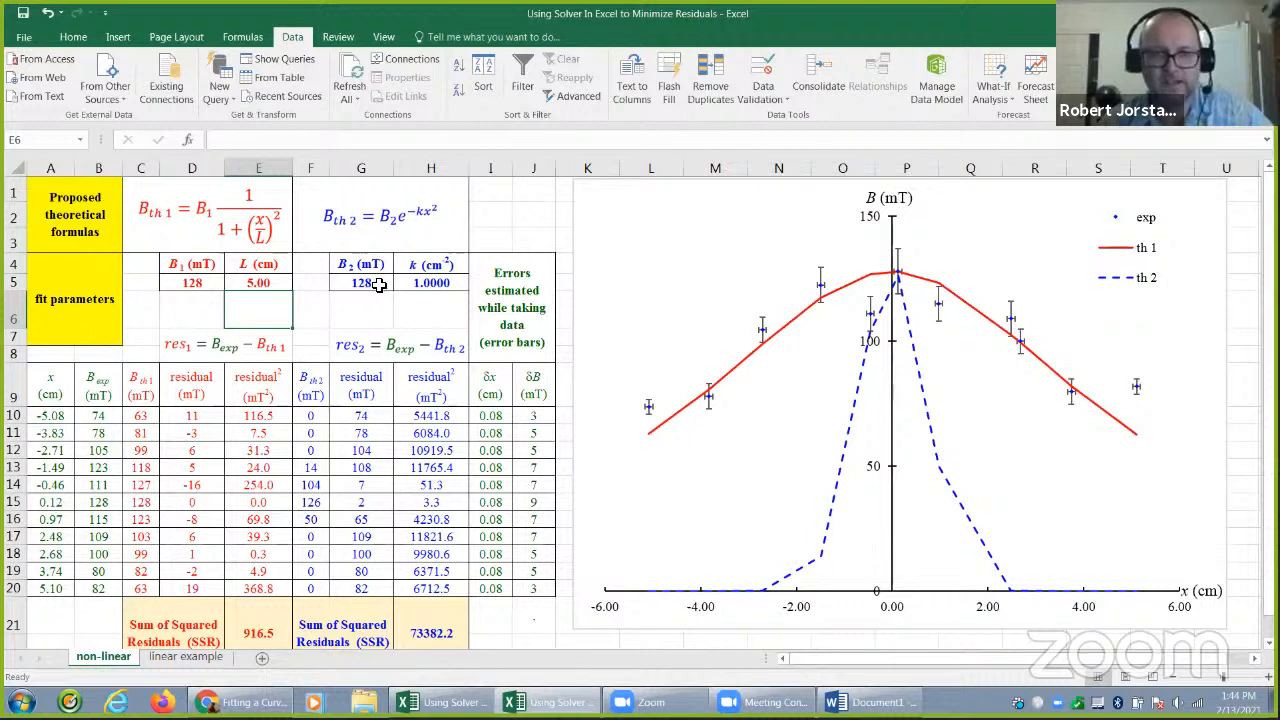
click(418, 285)
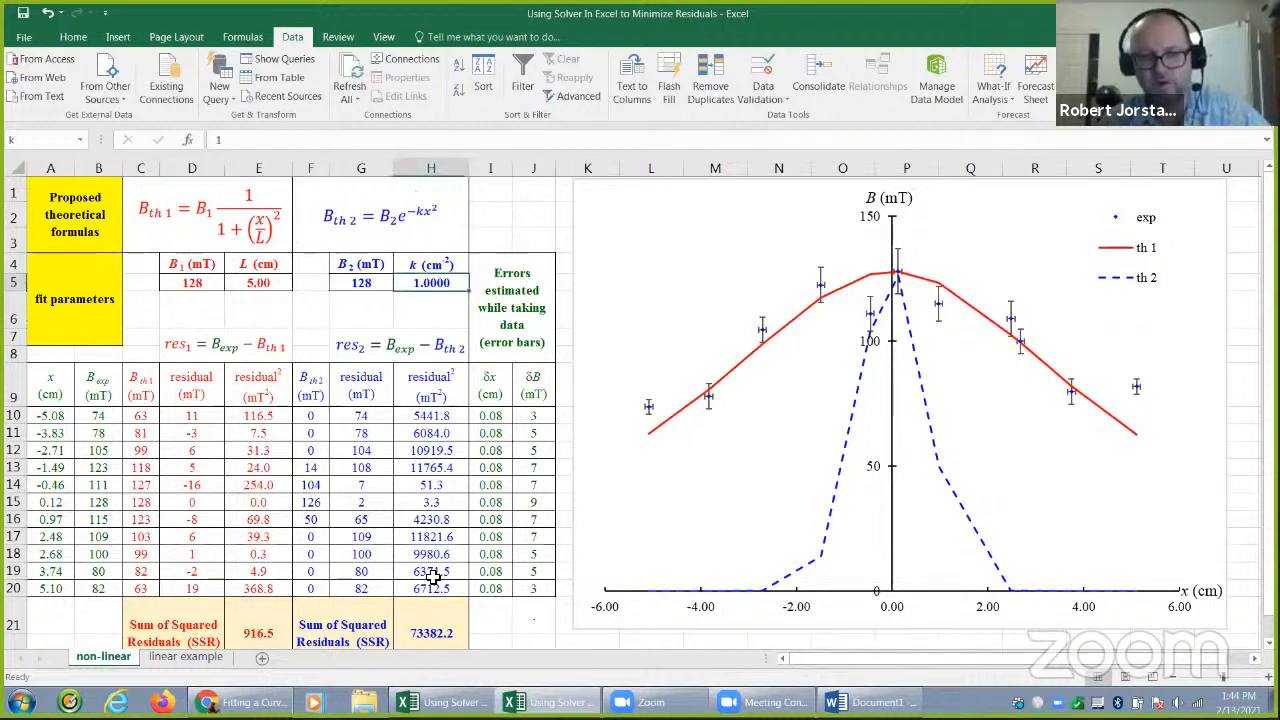
click(433, 614)
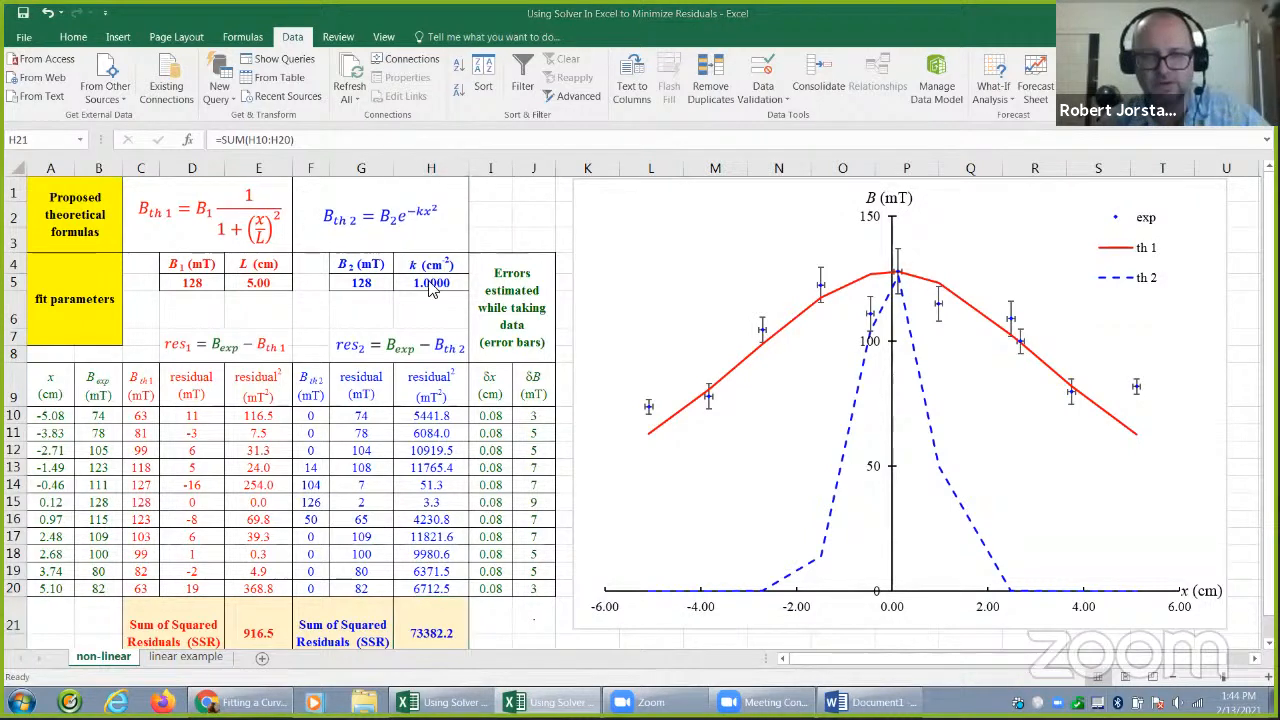
double_click(392, 633)
click(430, 283)
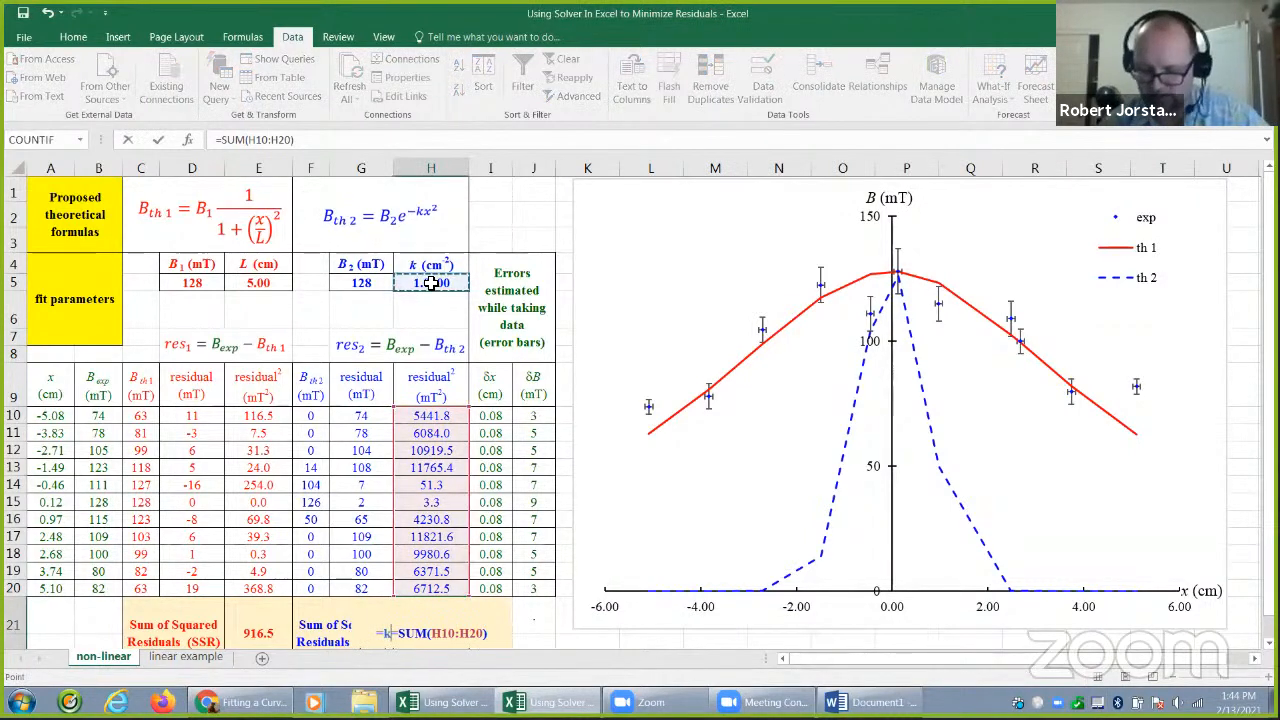
key(Escape)
Try values of 2, 0.5 and 0.1 for the second model's k in cell H5
click(430, 283)
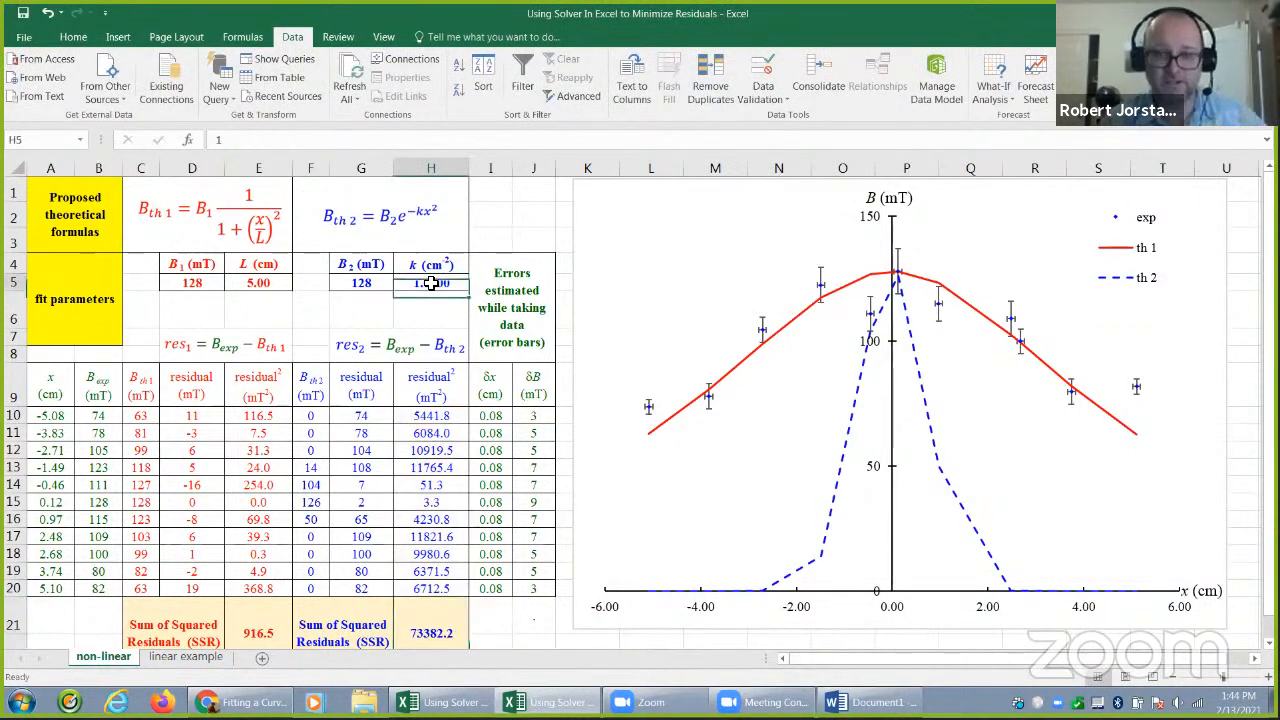
text(2)
key(Return)
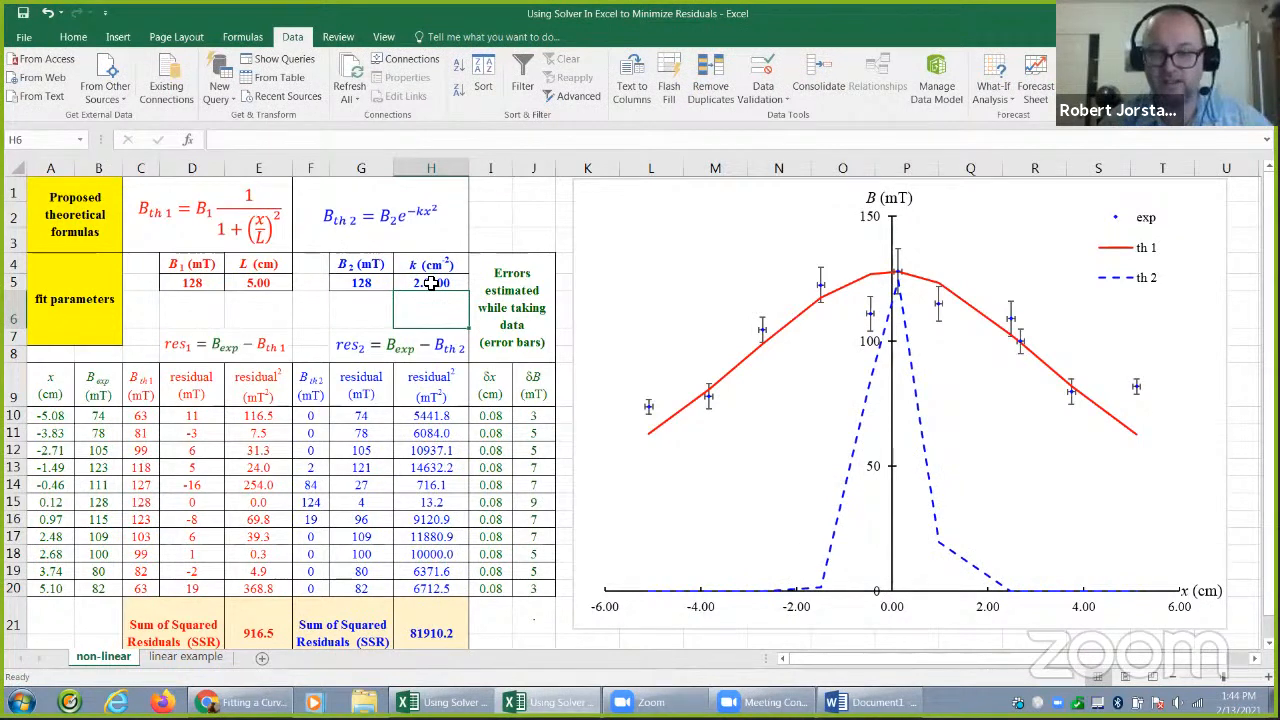
click(430, 283)
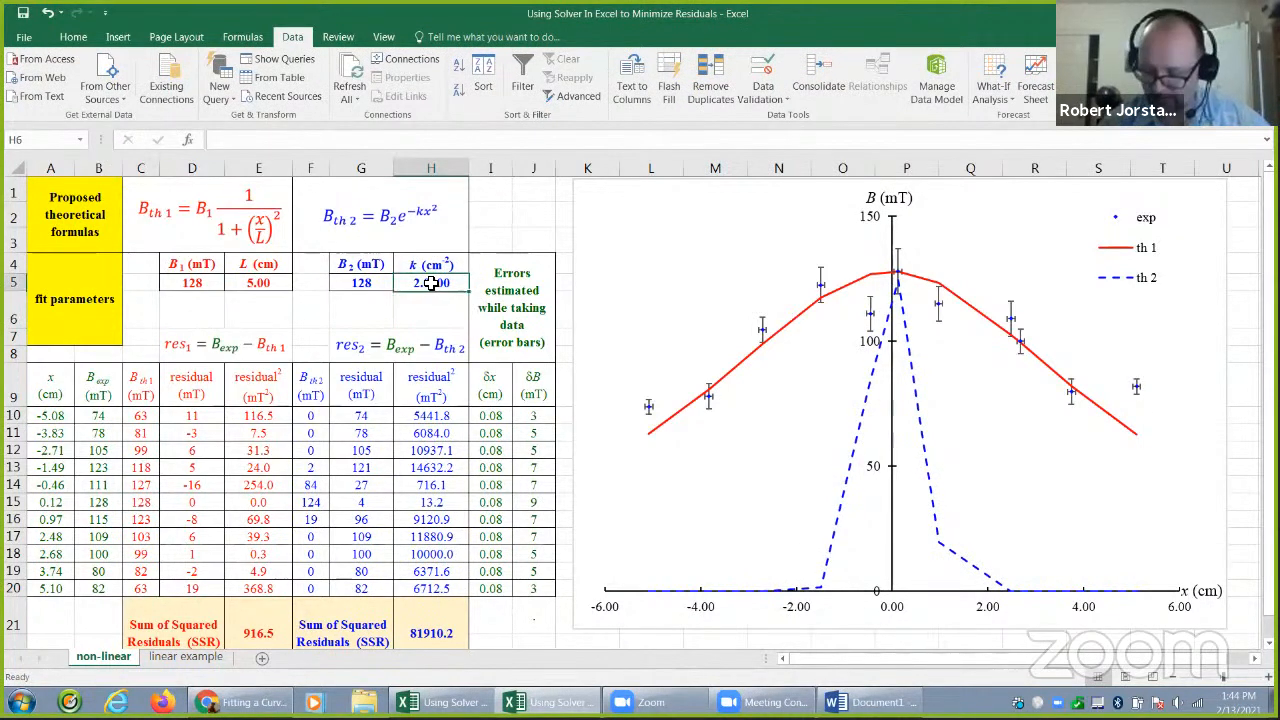
text(0.5)
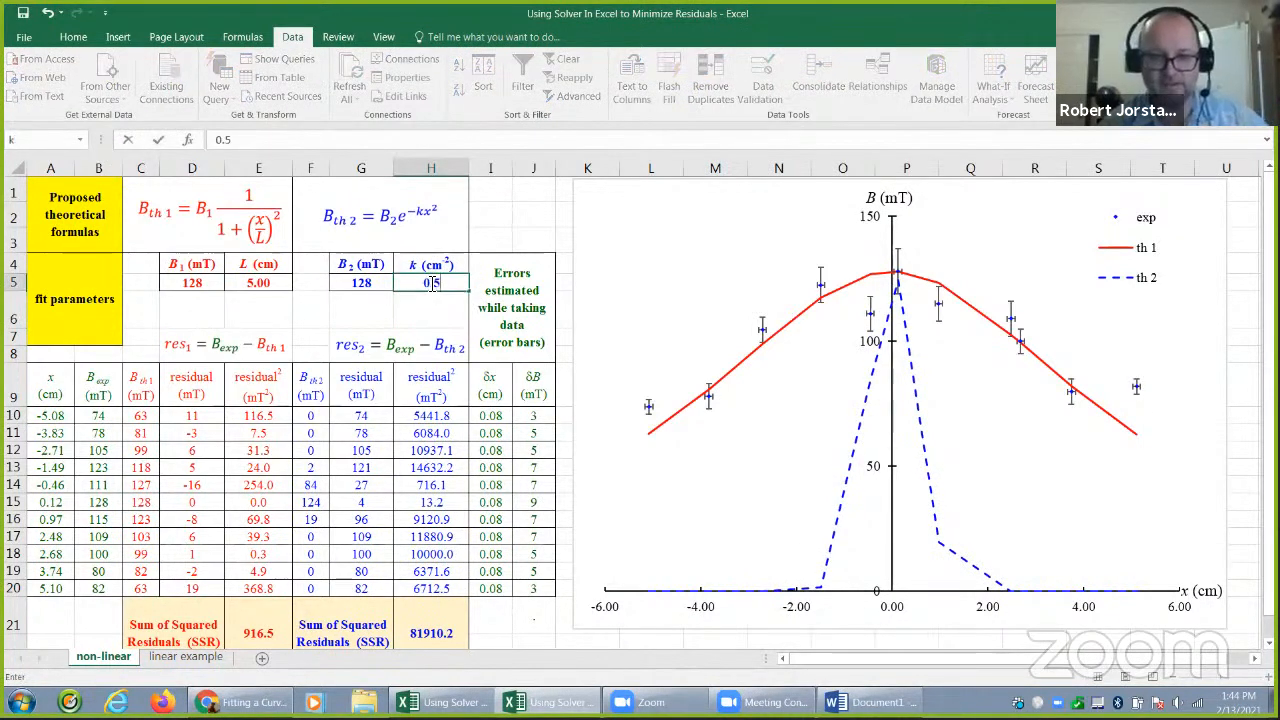
key(Return)
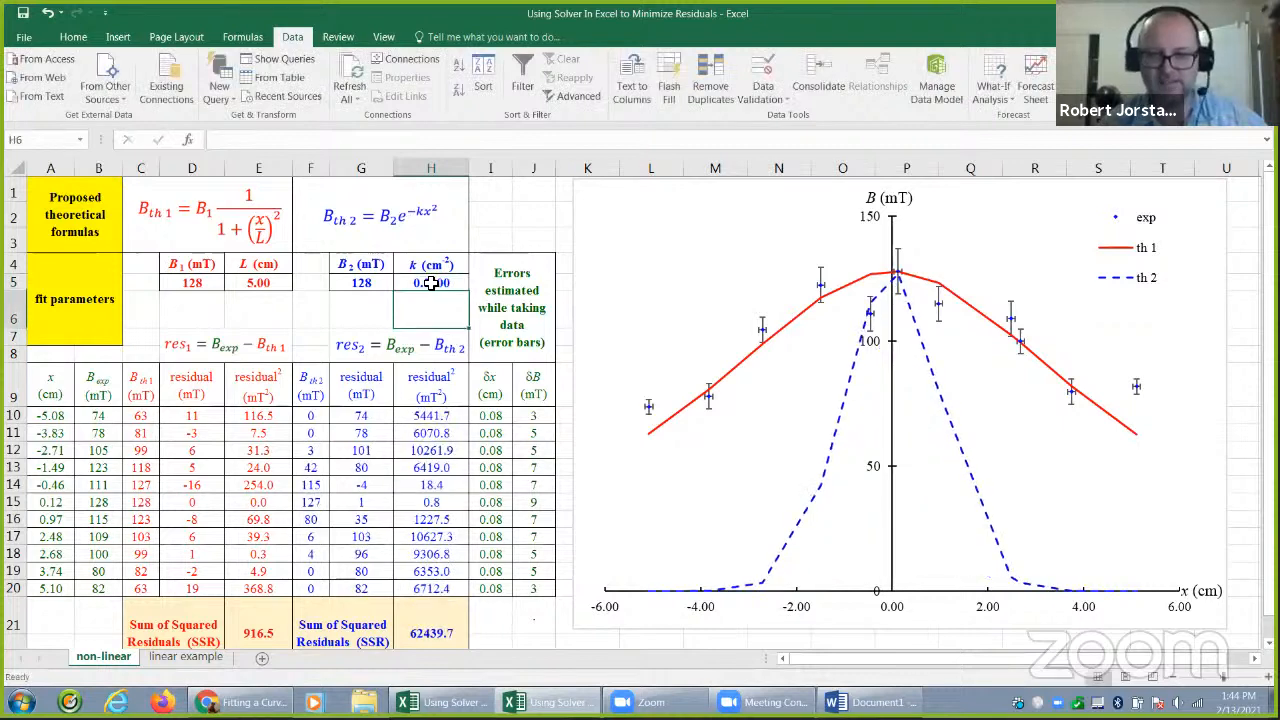
click(430, 283)
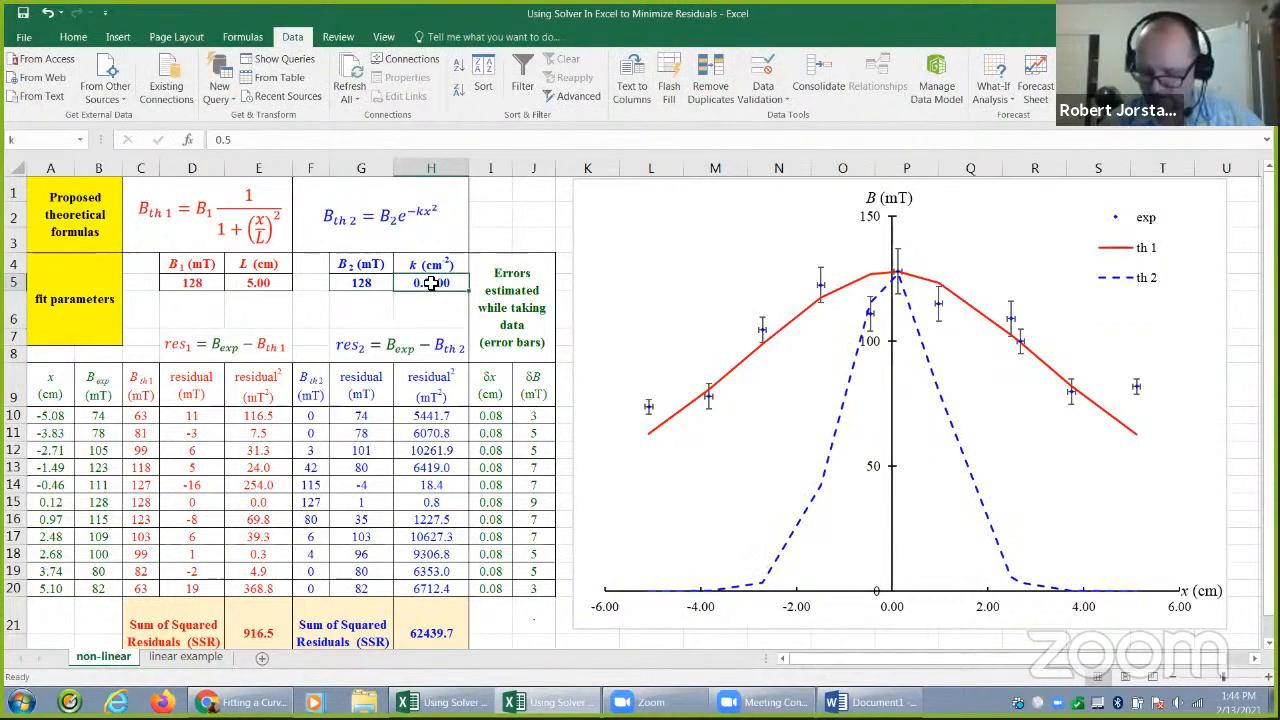
text(0.1)
key(Return)
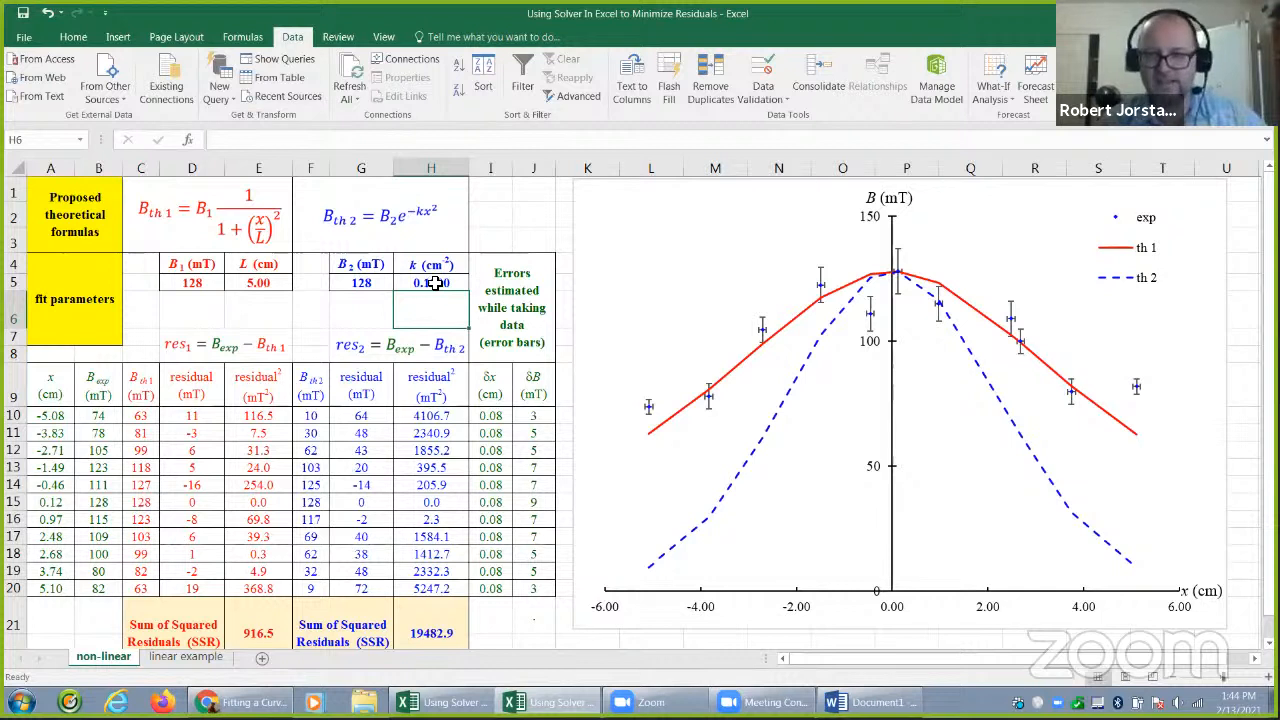
Mark the second model's residuals on the chart with vertical strokes between data points and the dashed curve, and clear the annotations
click(440, 285)
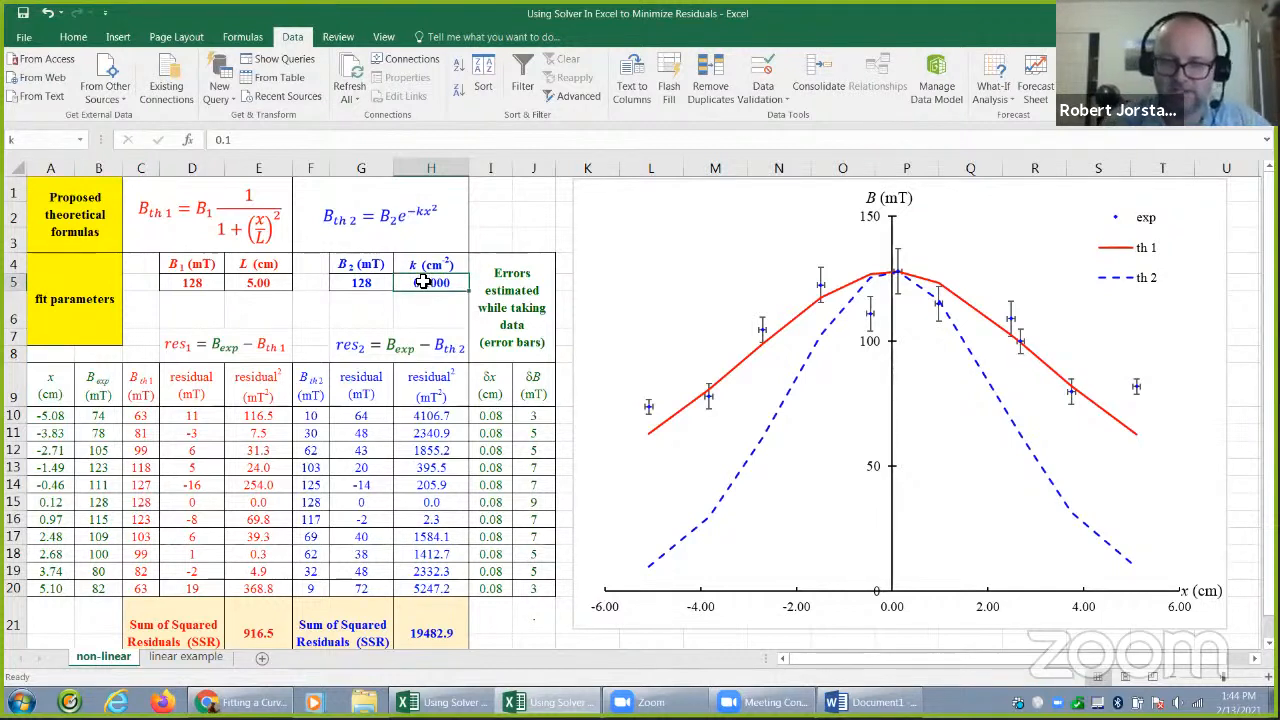
click(436, 620)
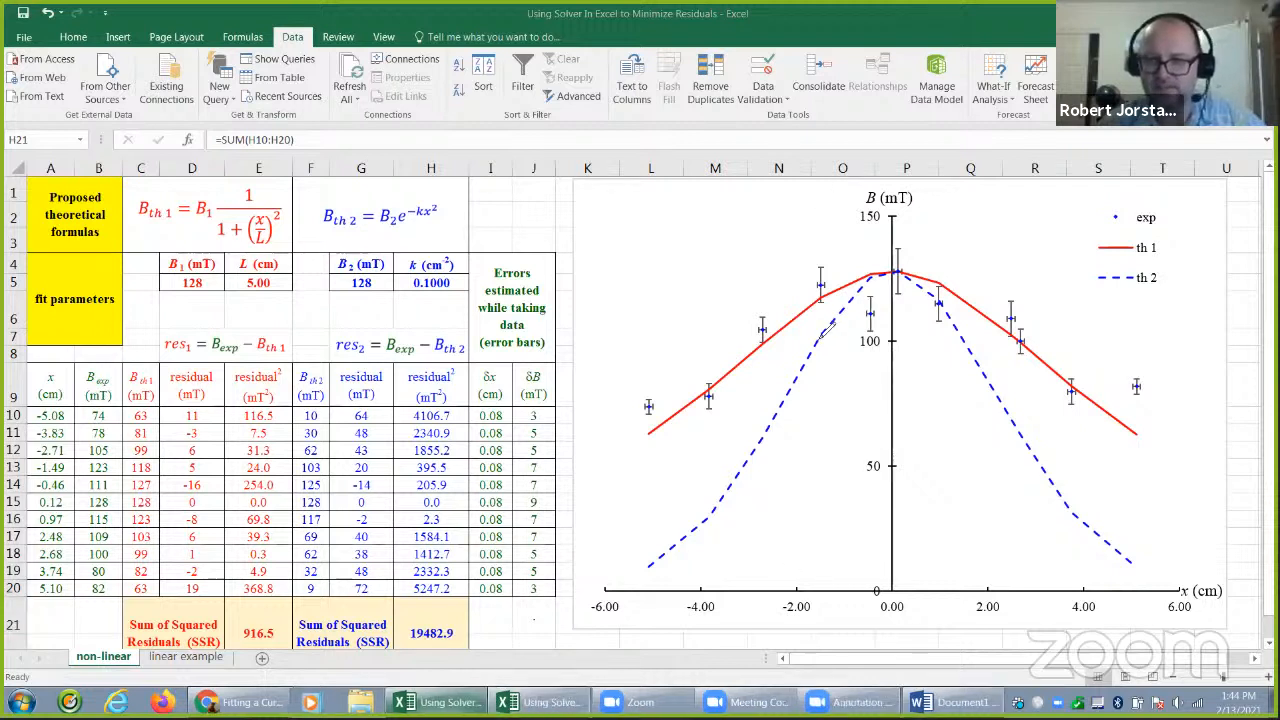
drag(869, 316, 872, 288)
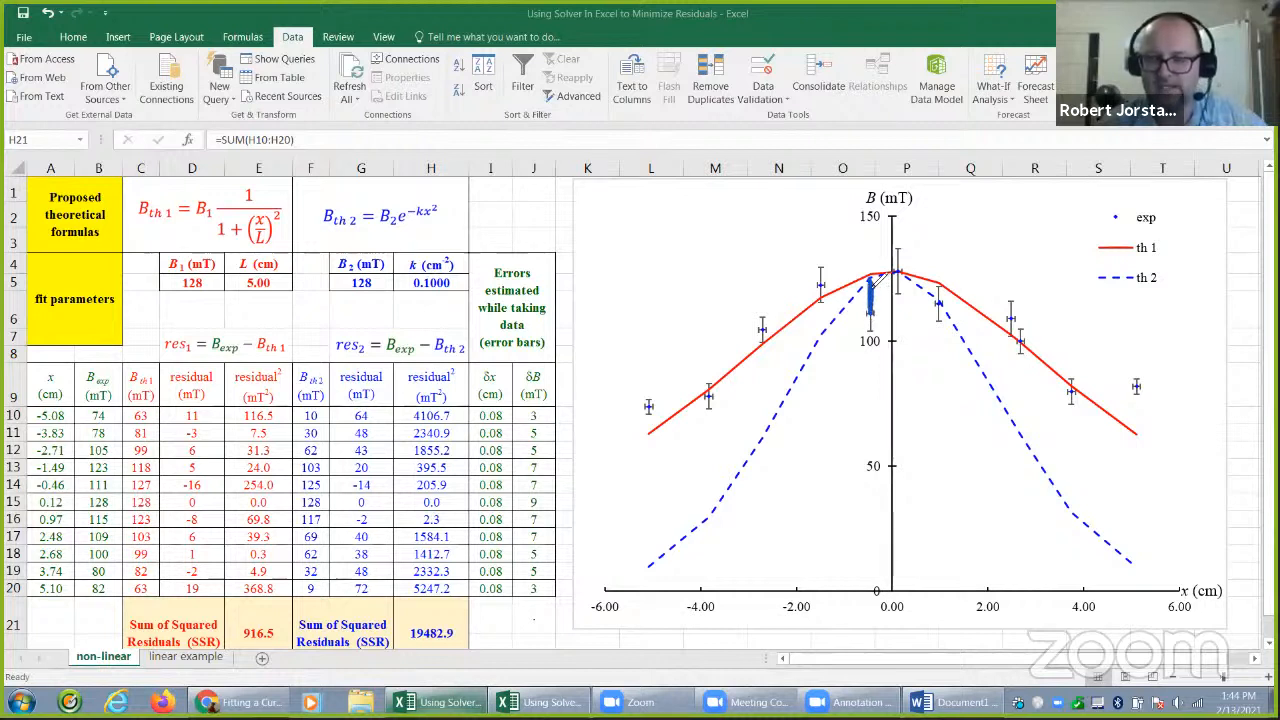
drag(821, 288, 823, 338)
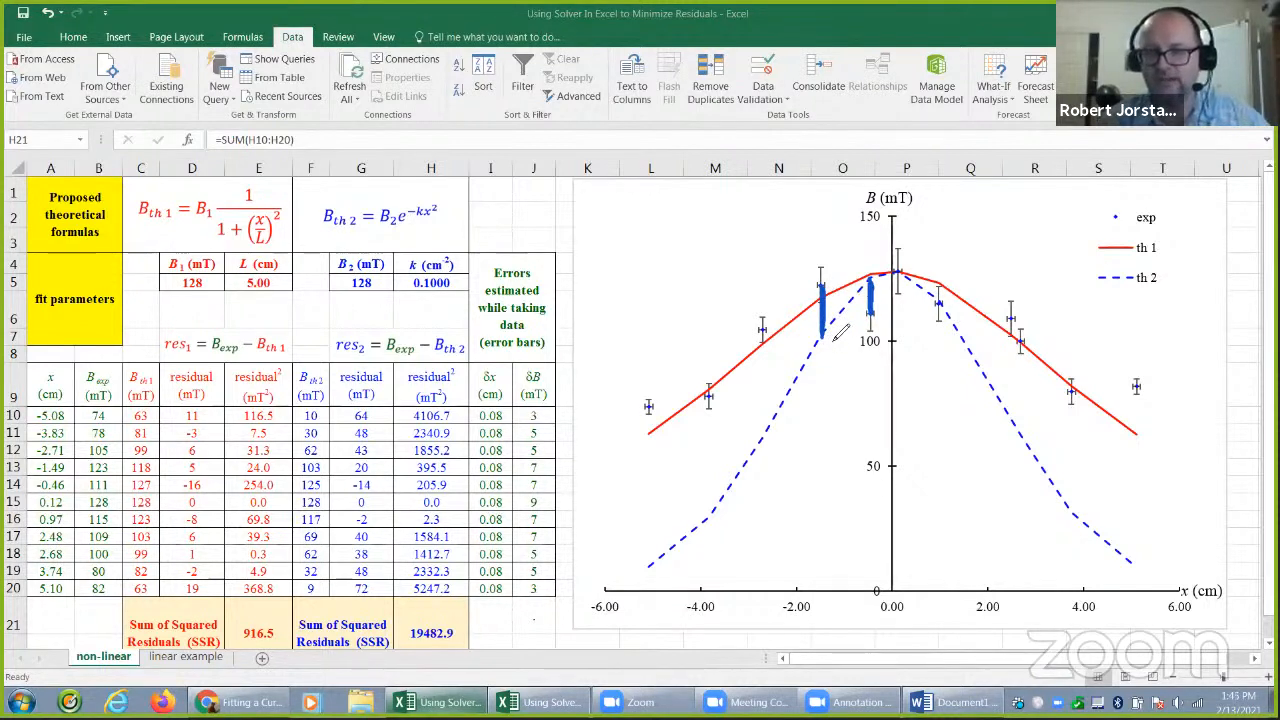
drag(764, 330, 765, 434)
drag(709, 392, 704, 520)
drag(1012, 324, 1011, 410)
drag(1022, 345, 1021, 436)
drag(1072, 392, 1080, 522)
drag(1137, 392, 1134, 560)
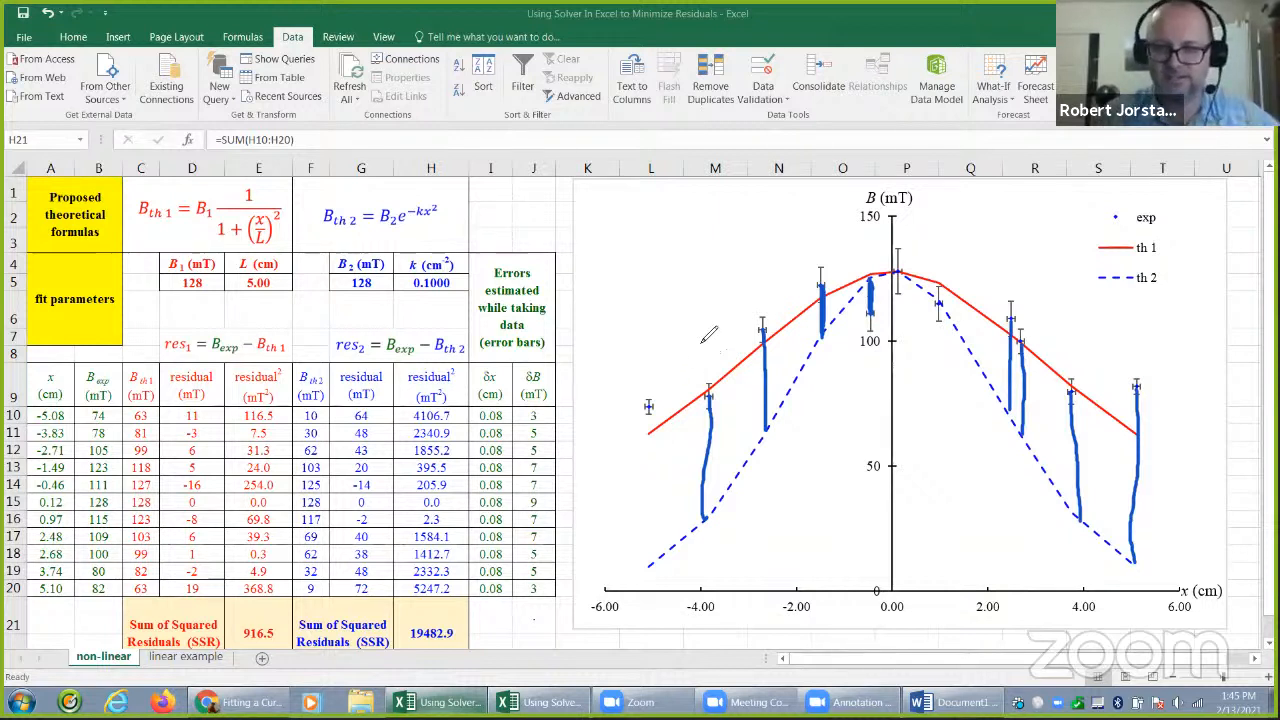
click(844, 122)
click(867, 120)
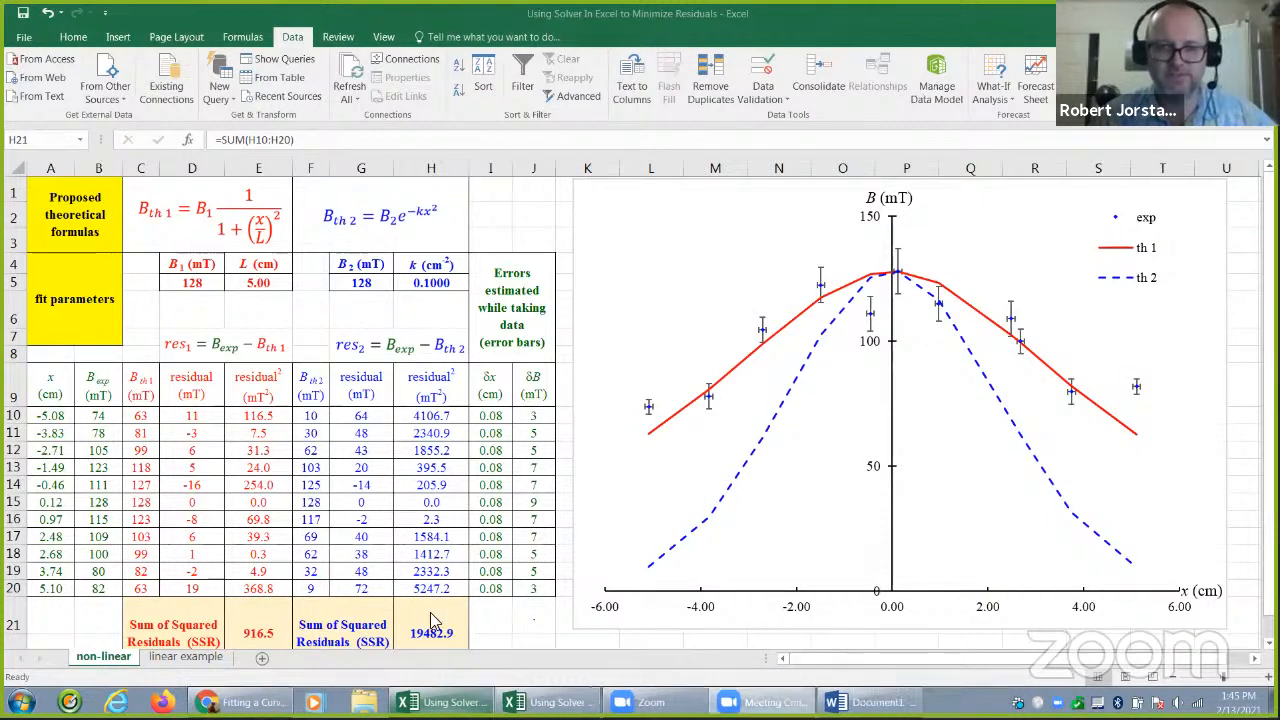
double_click(431, 285)
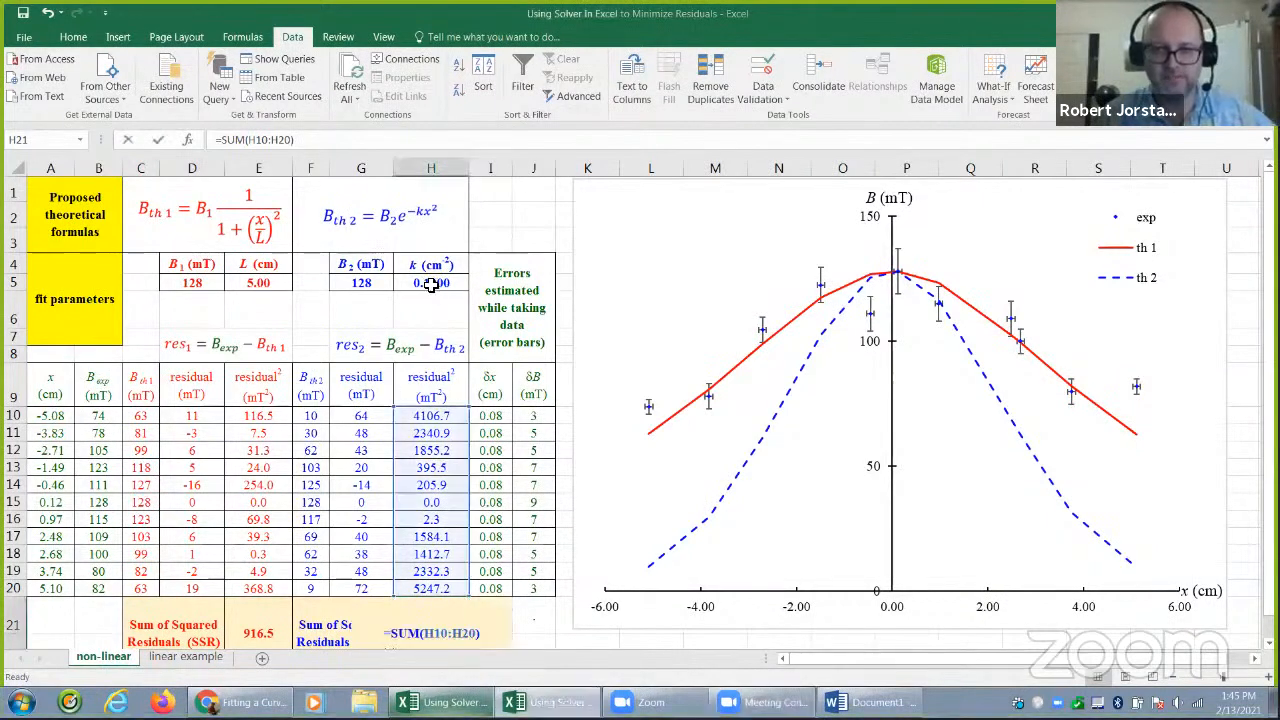
click(431, 285)
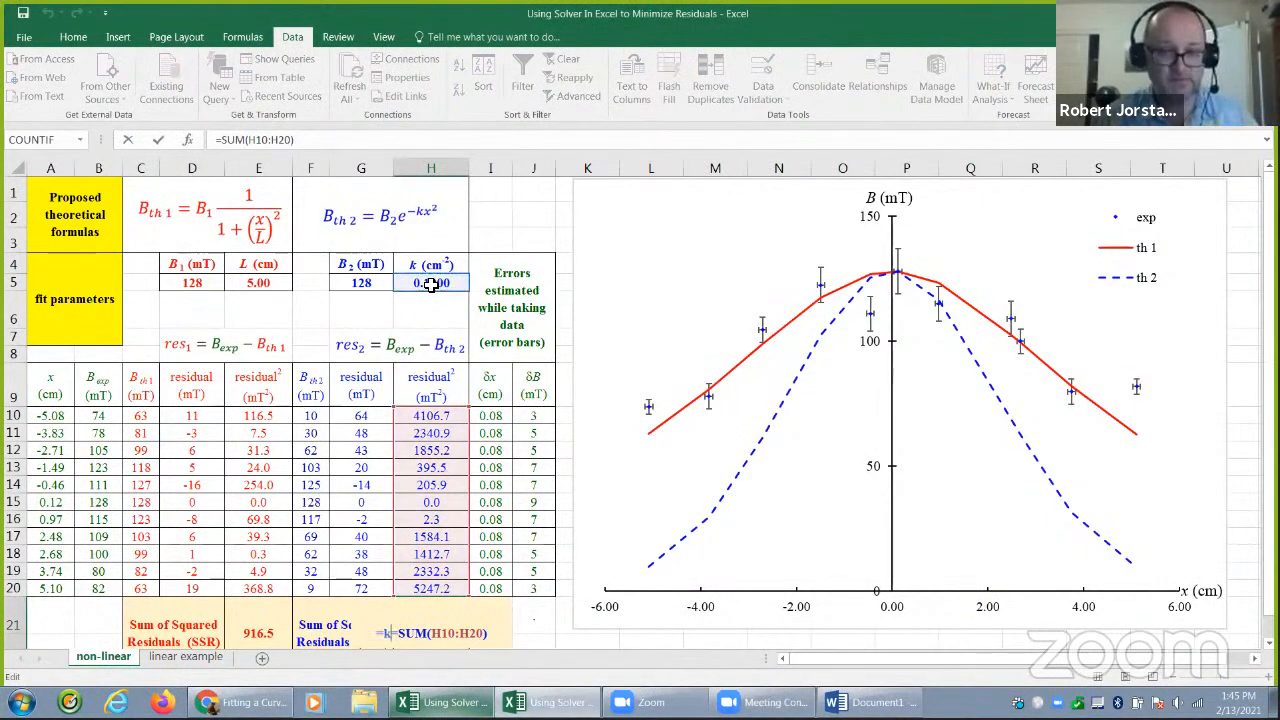
key(Escape)
Try 0.05 for the second model's k in H5, and refine it to 0.04
click(431, 285)
text(0.05)
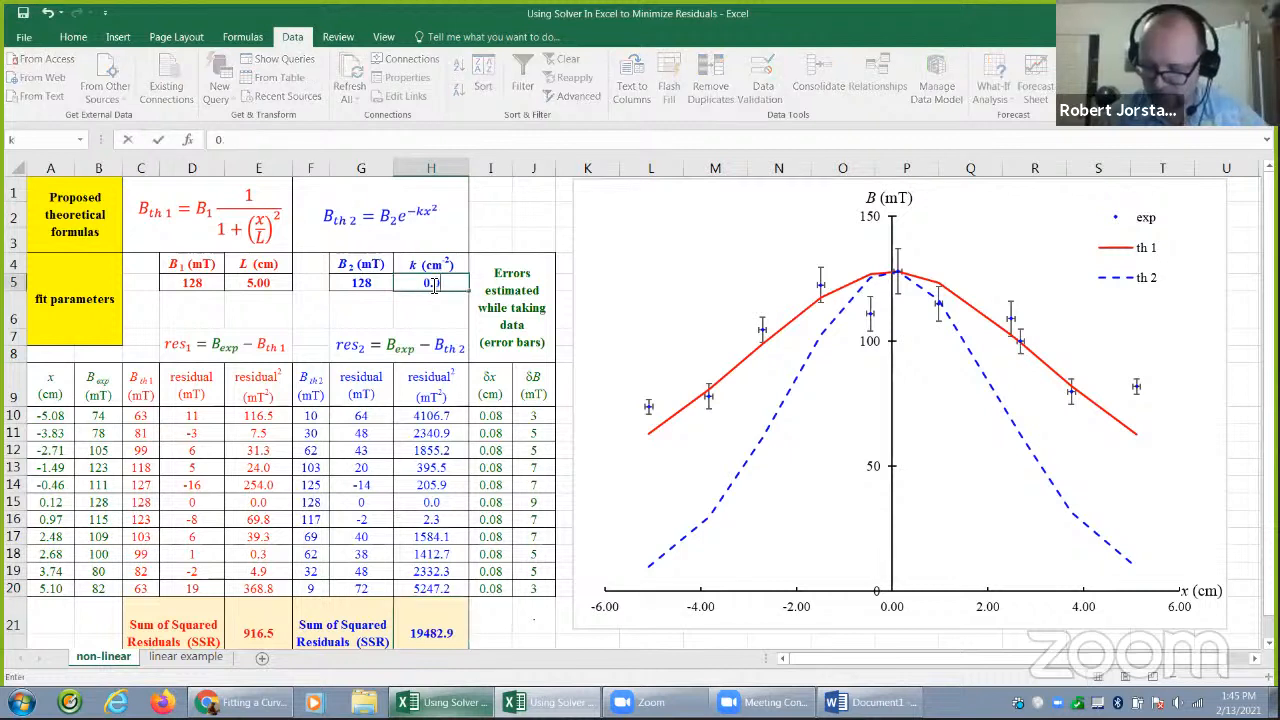
key(Return)
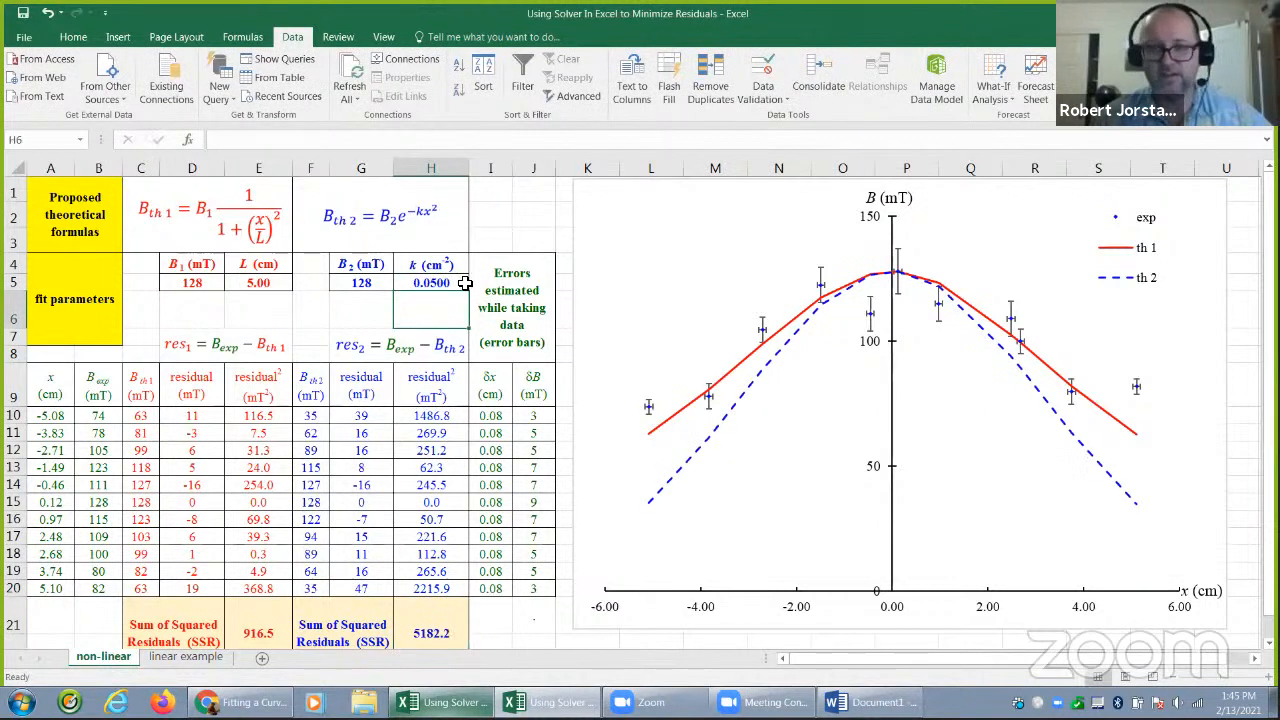
click(449, 285)
text(0.)
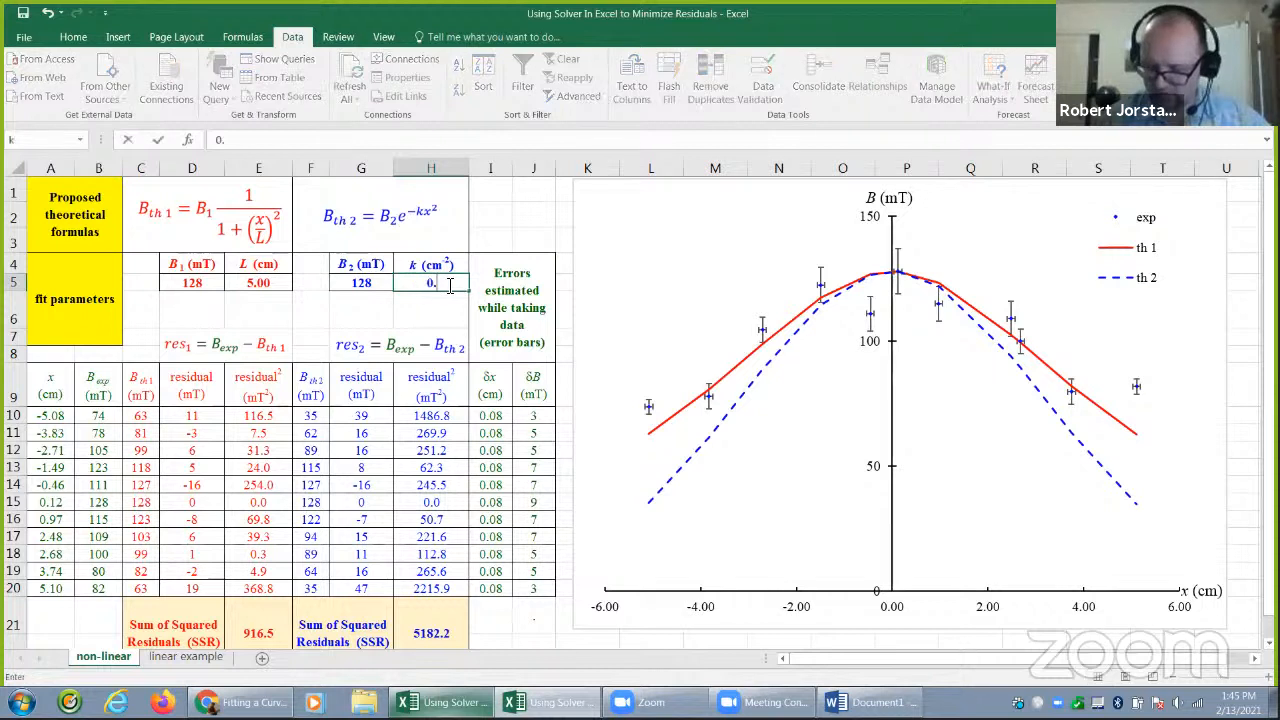
text(04)
key(Return)
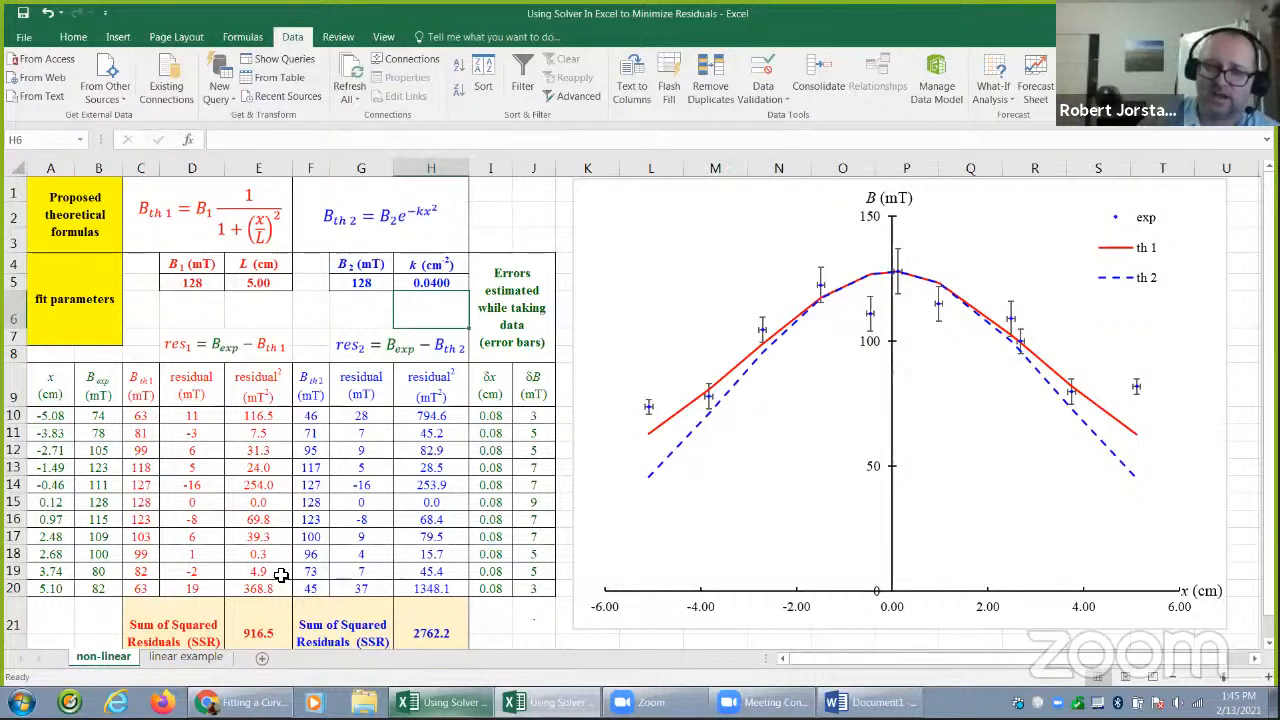
click(265, 618)
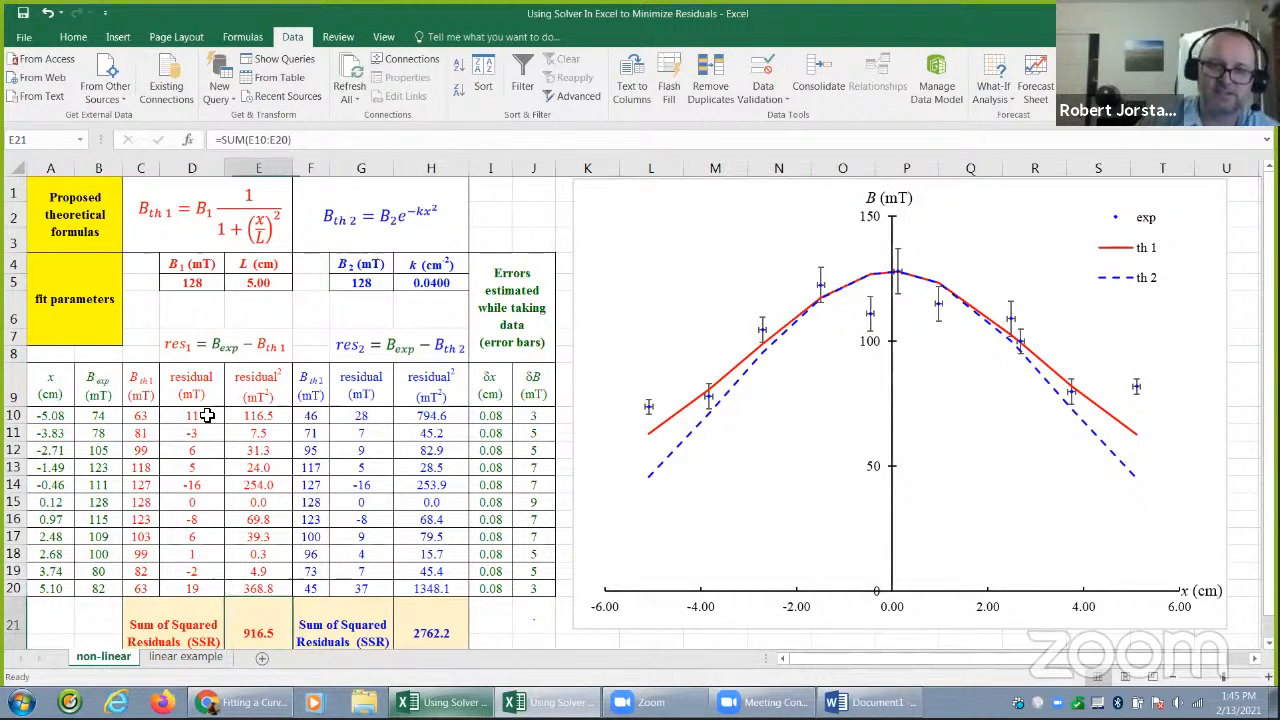
click(503, 211)
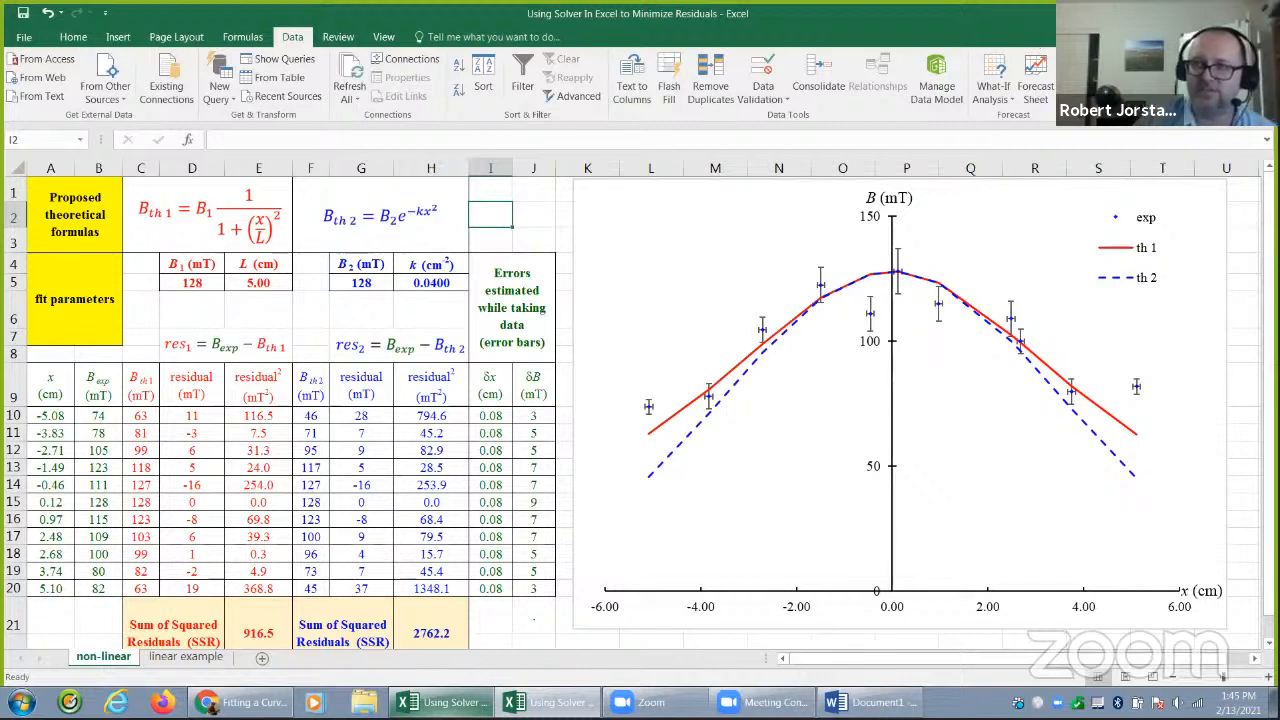
Take the workbook window out of full-screen size, move it aside and widen it until the Solver command is fully accessible
double_click(759, 14)
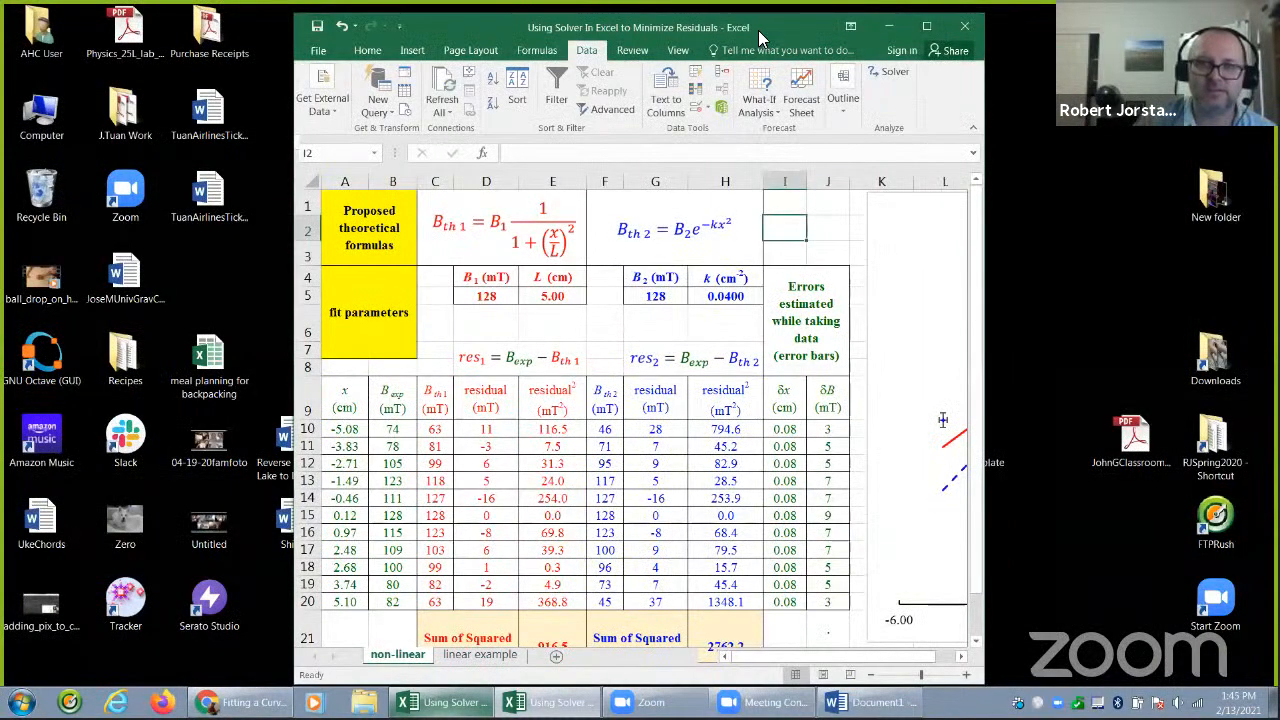
drag(758, 30, 472, 23)
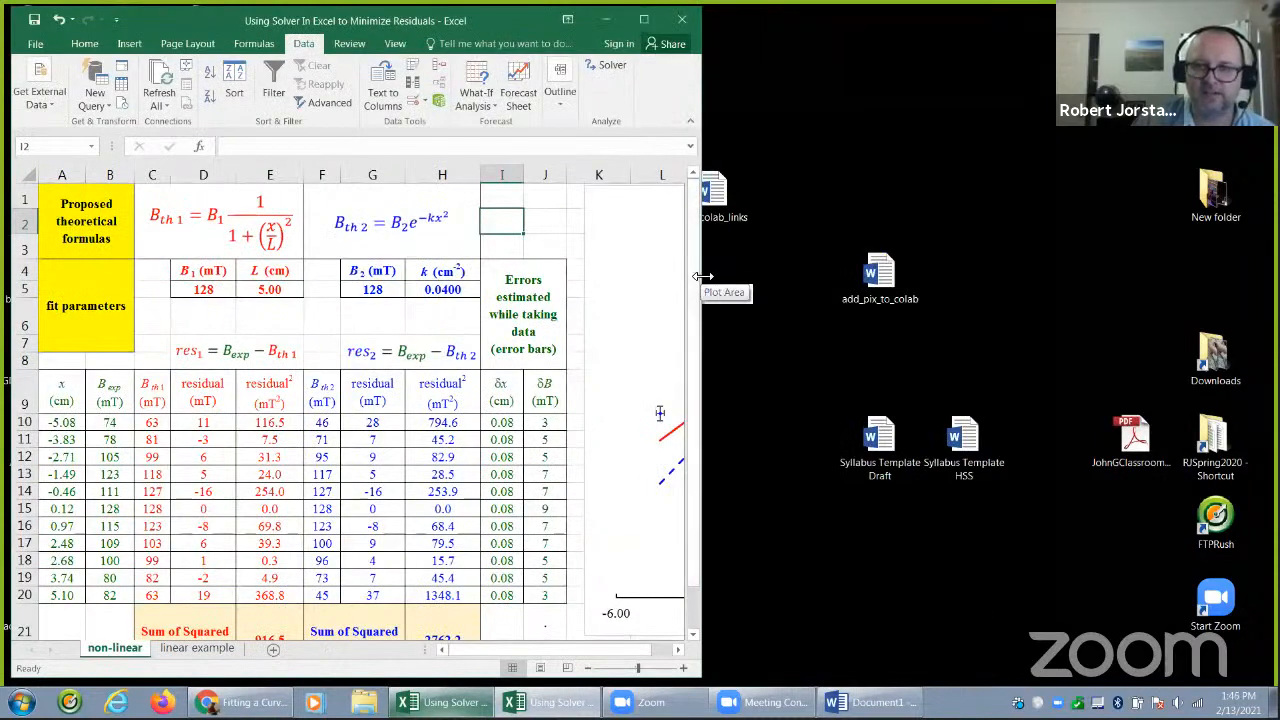
drag(702, 273, 1072, 273)
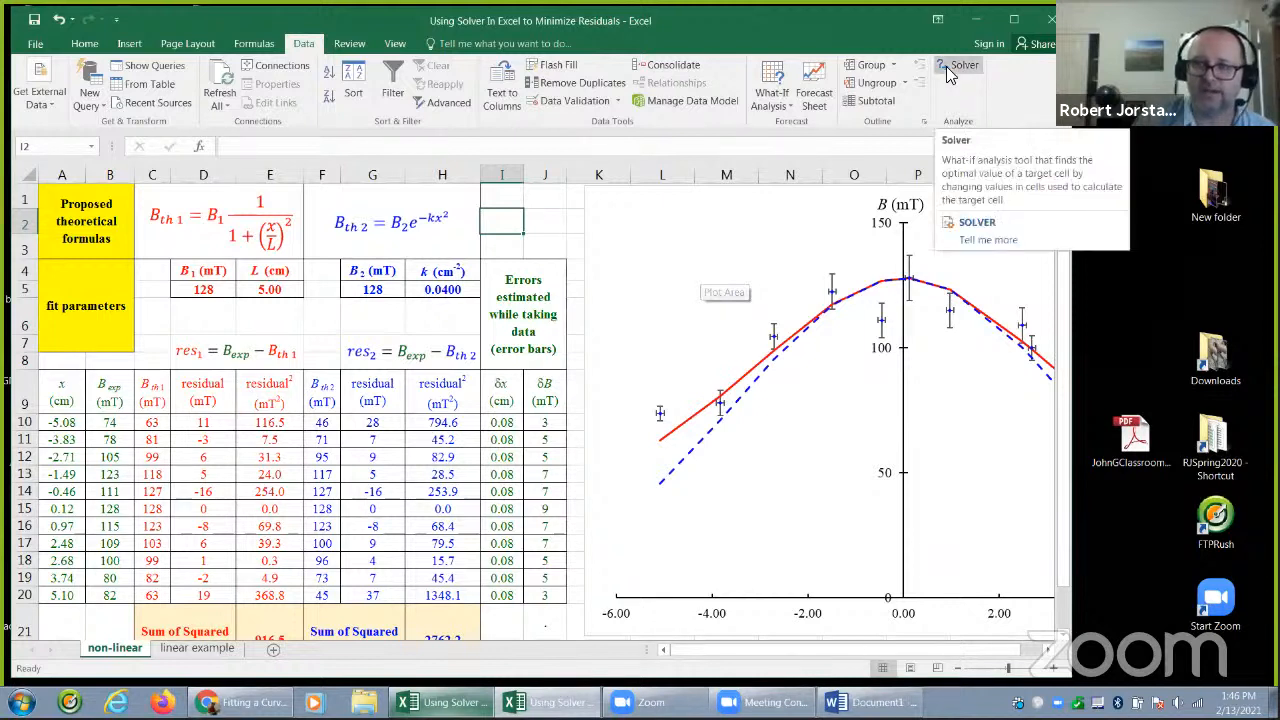
click(955, 70)
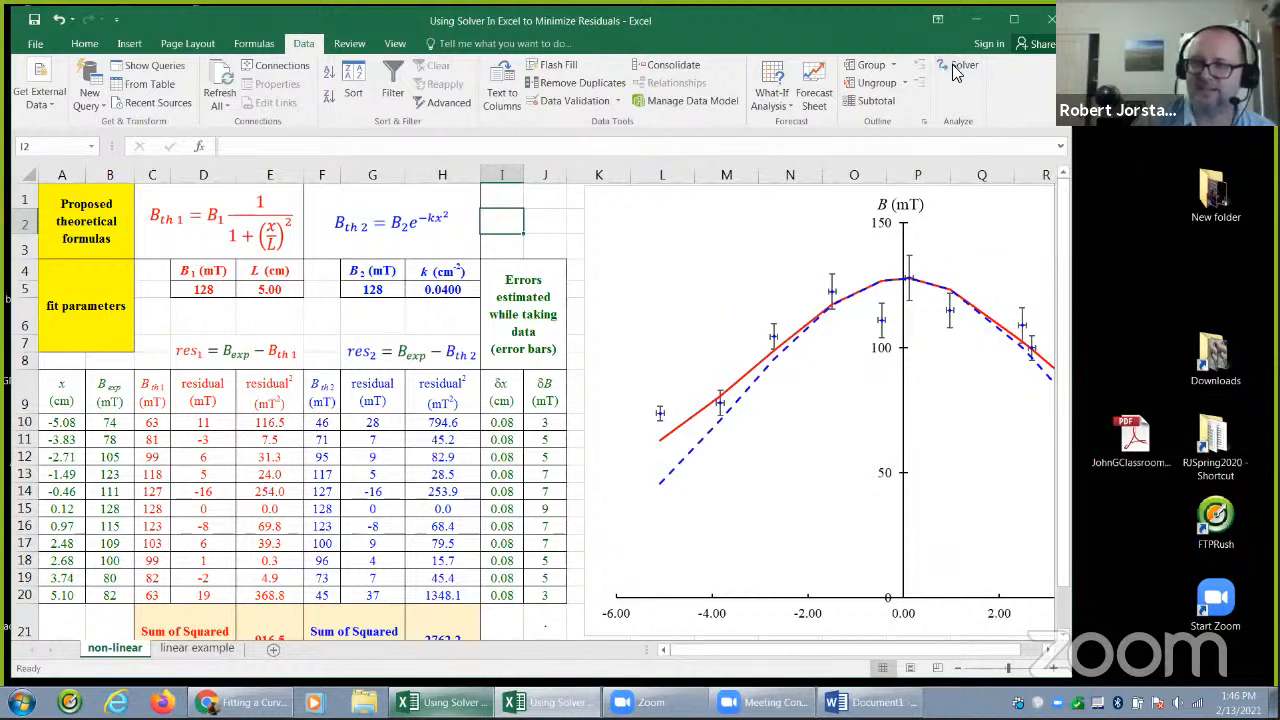
Open the Add-ins page of the Excel Options
click(36, 44)
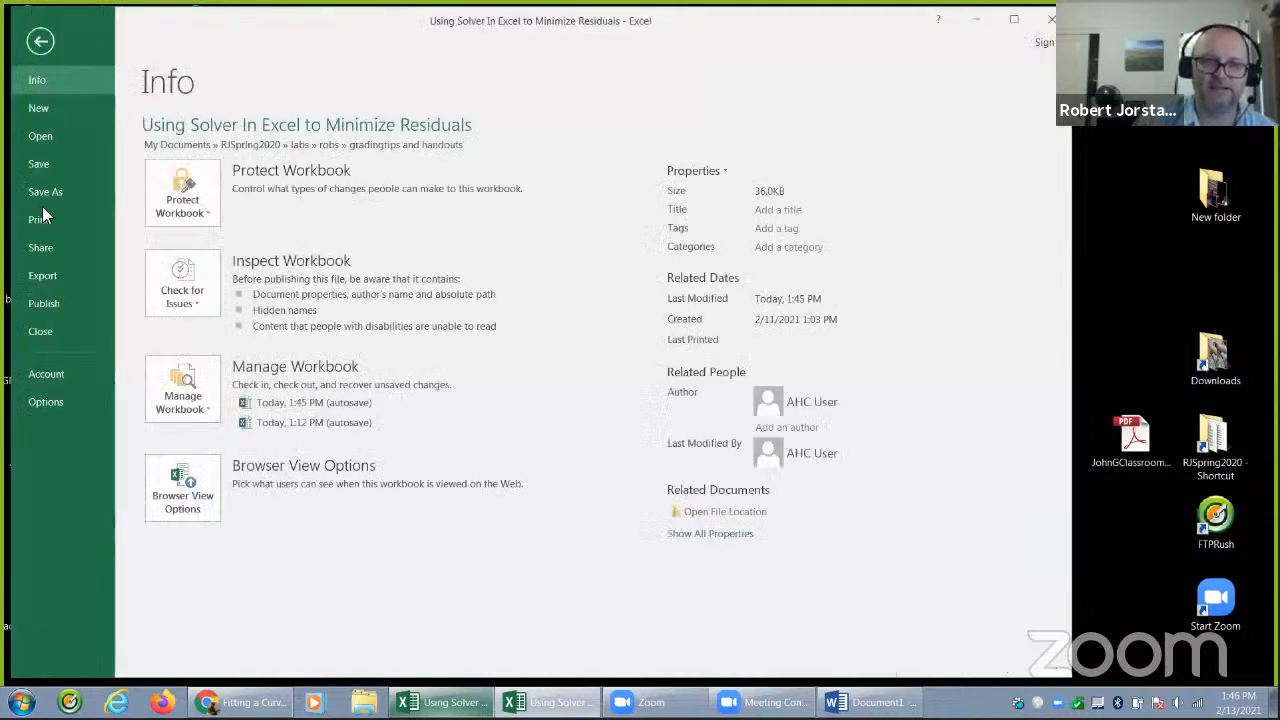
click(44, 44)
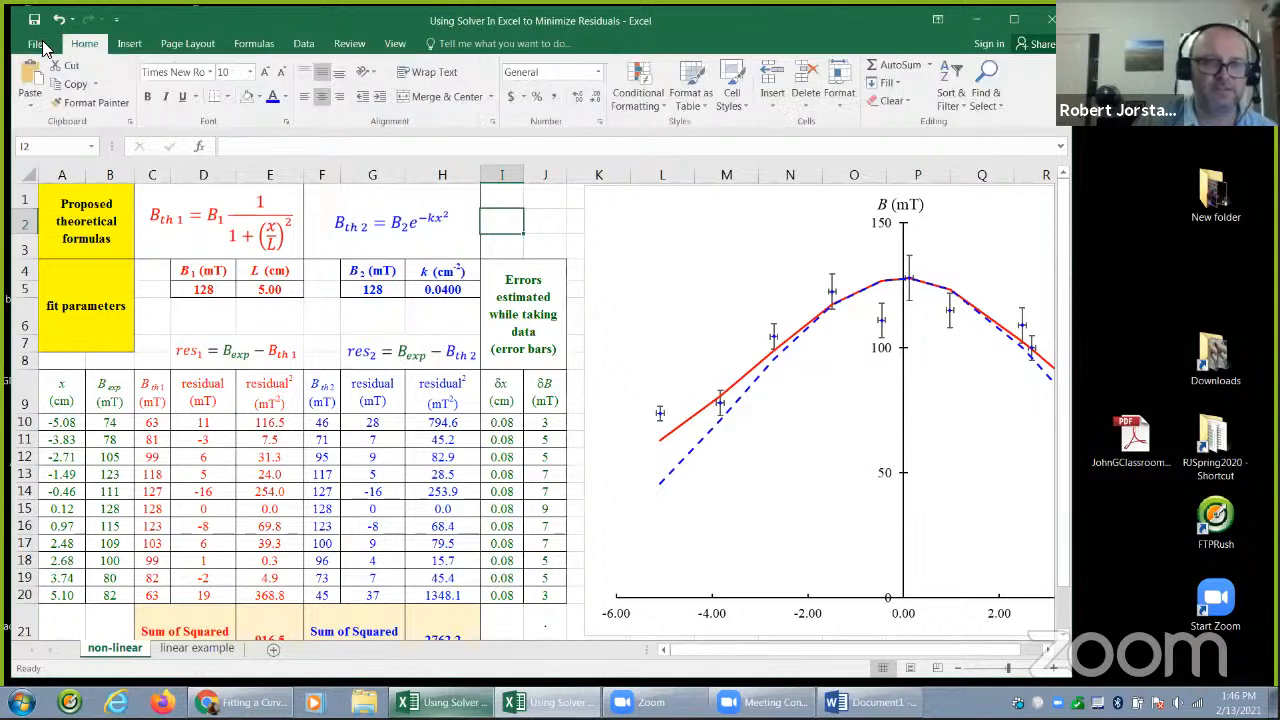
click(40, 45)
click(42, 46)
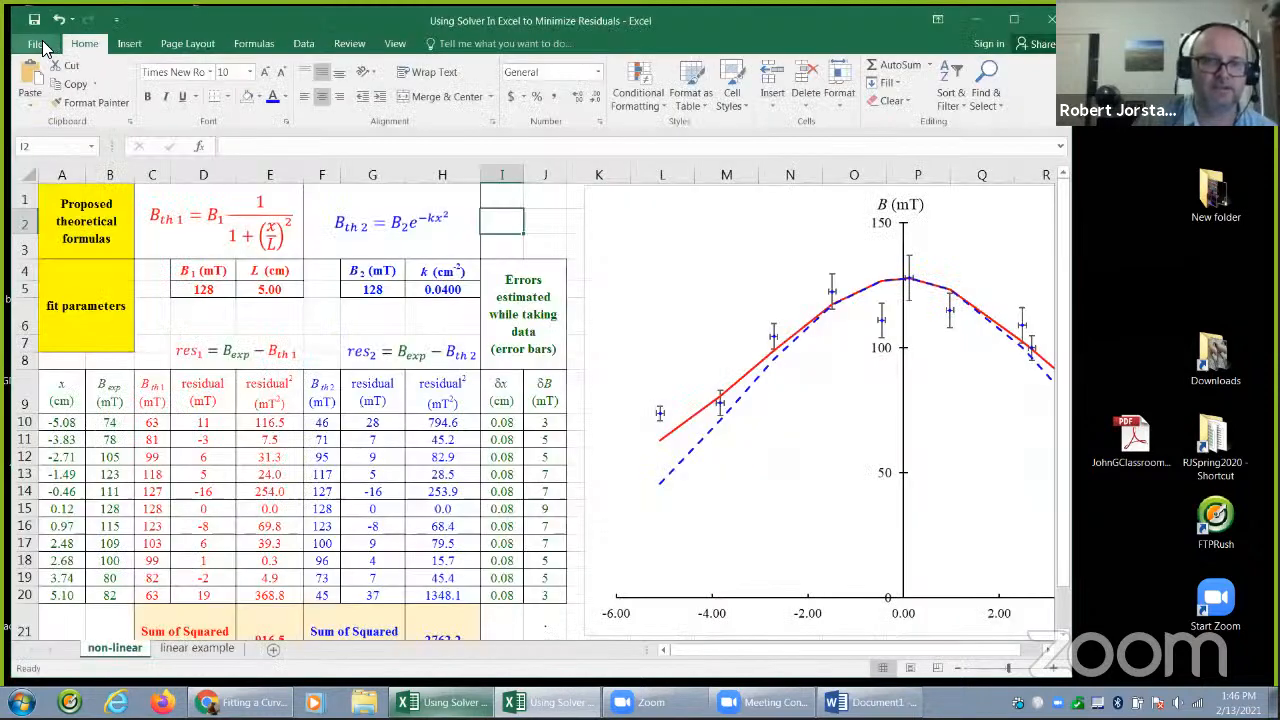
click(42, 46)
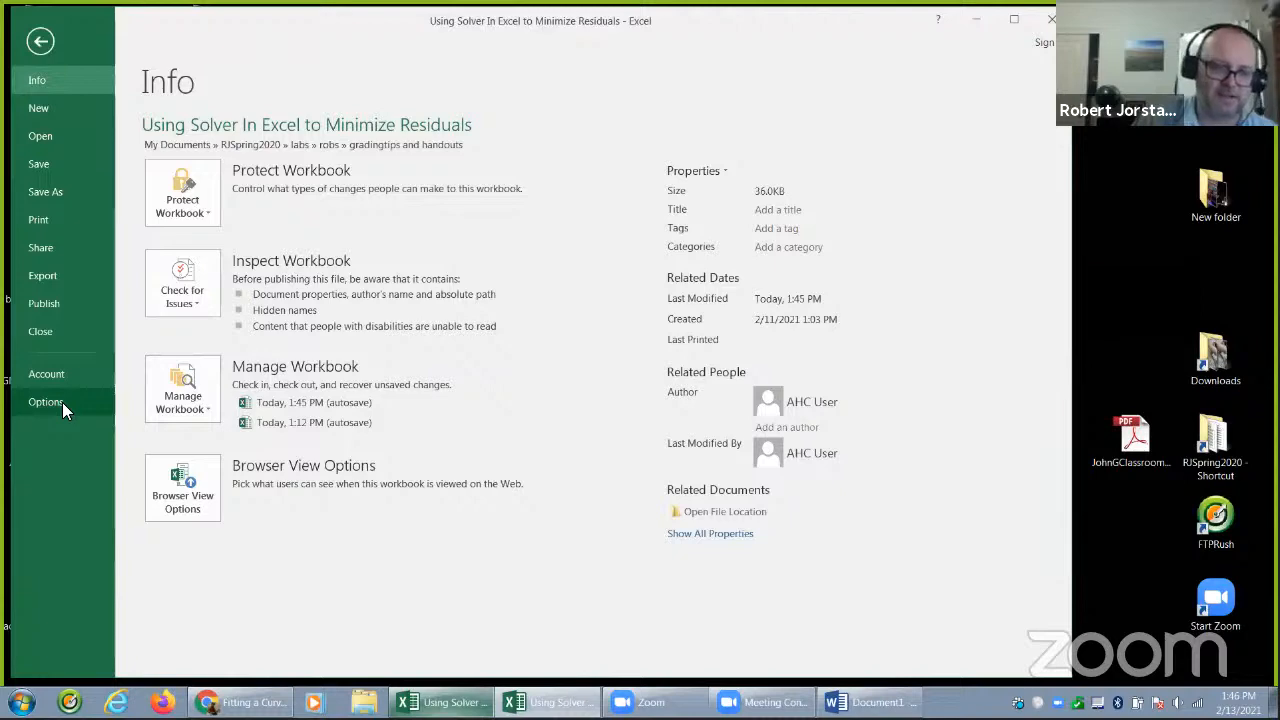
click(46, 402)
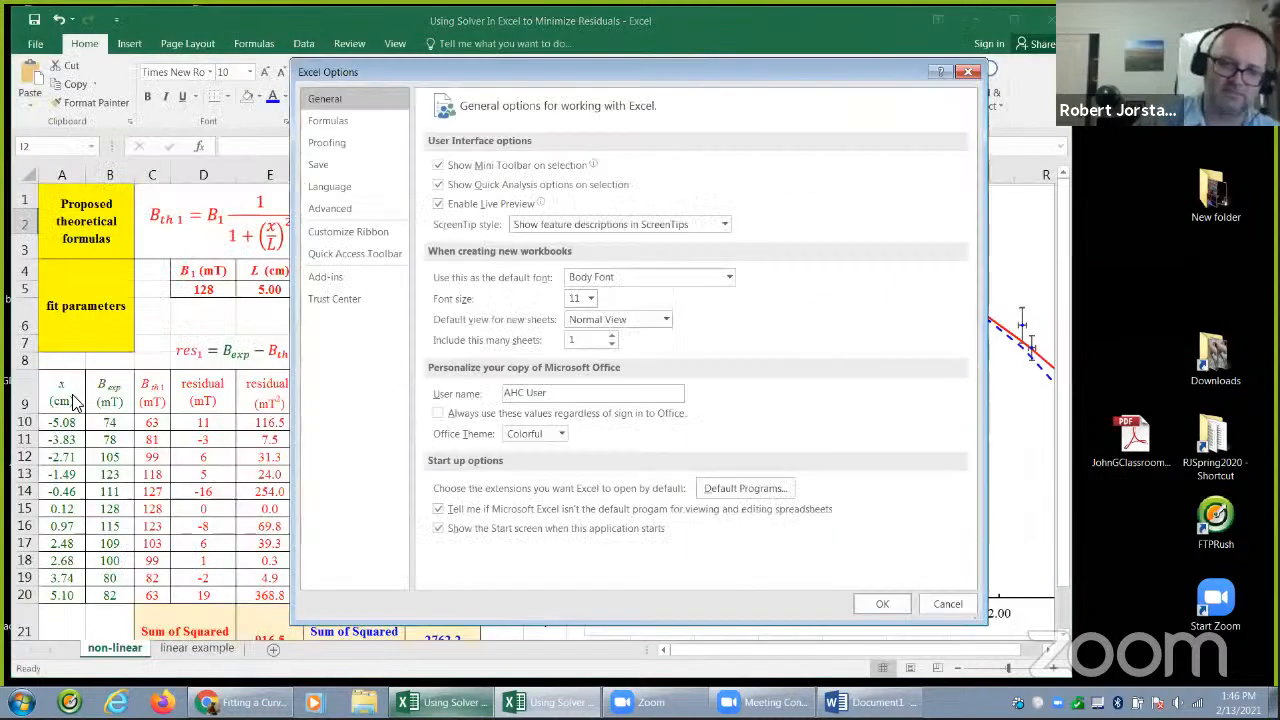
click(334, 278)
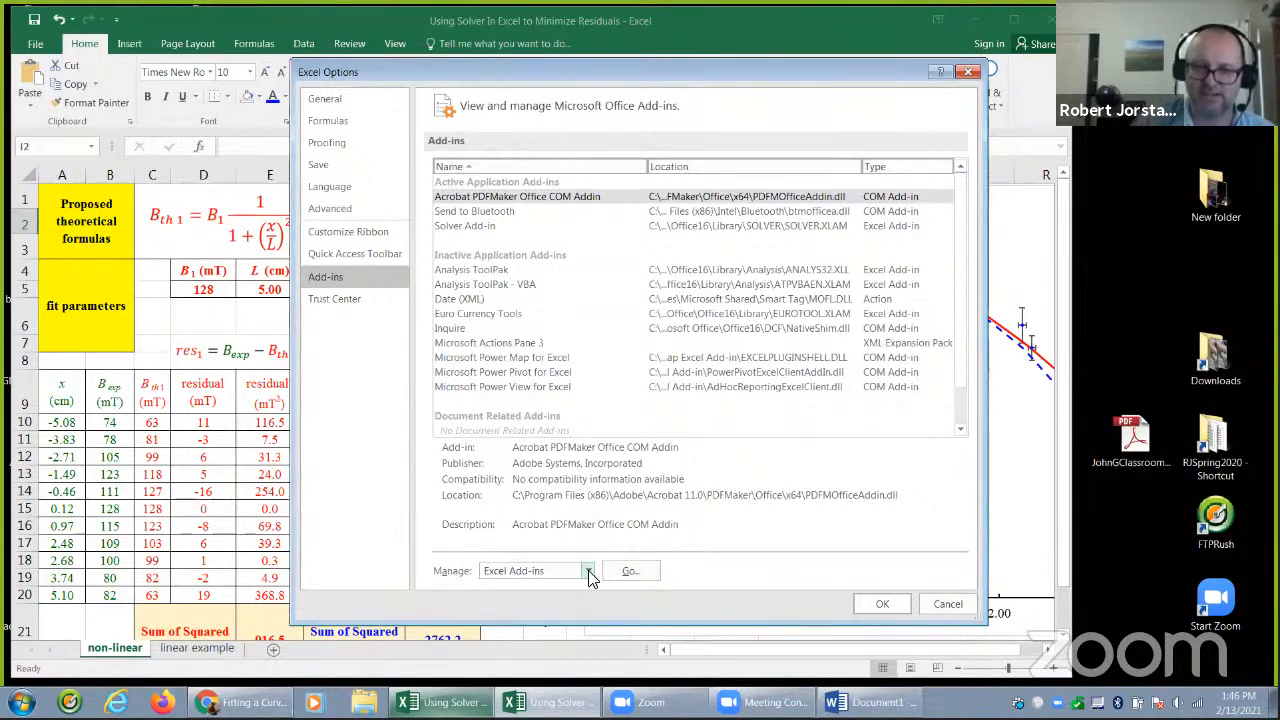
Open the list of available Excel Add-ins, check that Solver Add-in is ticked, and confirm the list
click(628, 574)
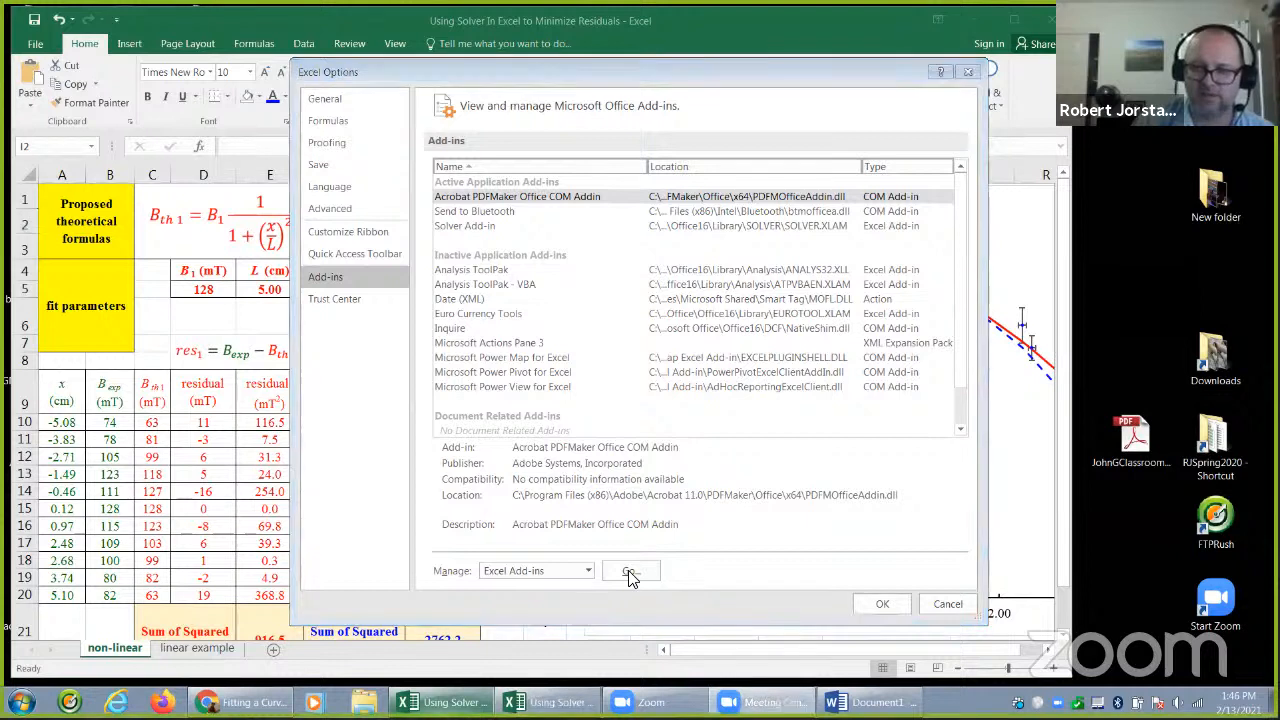
drag(793, 558, 678, 575)
drag(697, 560, 710, 581)
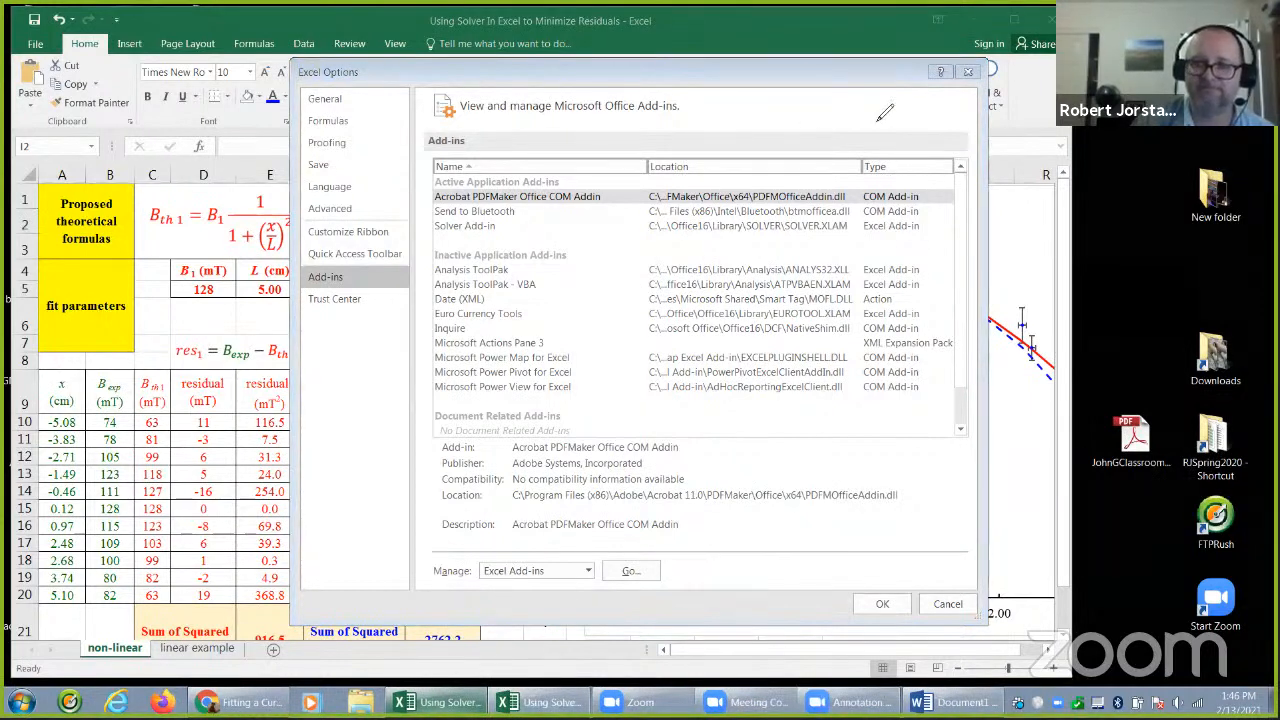
click(645, 571)
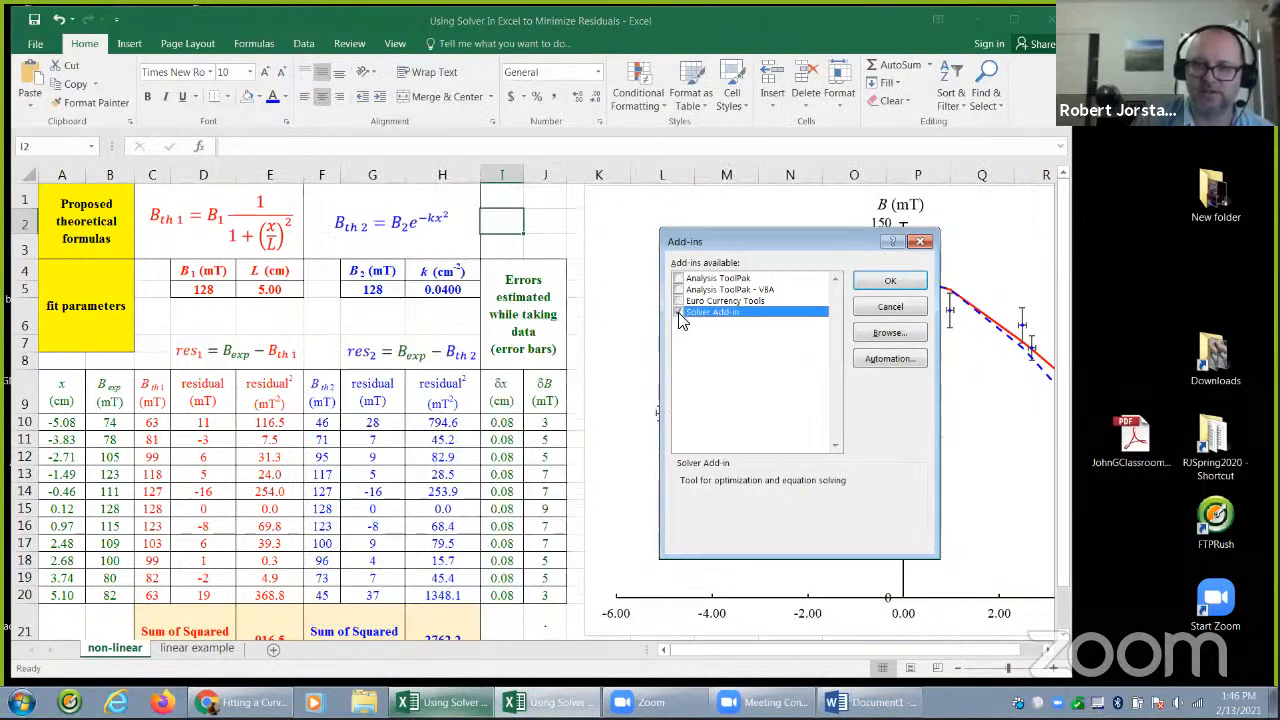
click(884, 282)
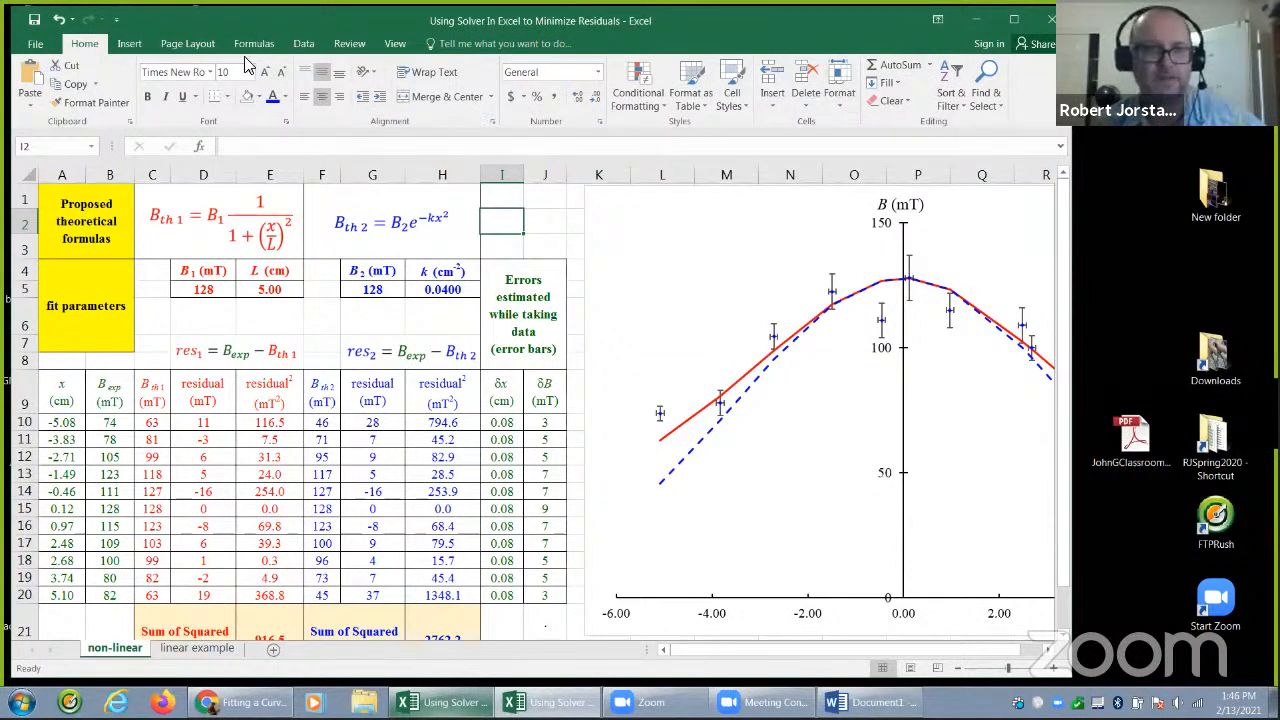
Select the first model's sum of squared residuals in E21 and start Solver
click(302, 44)
click(255, 48)
click(195, 48)
click(259, 49)
click(296, 46)
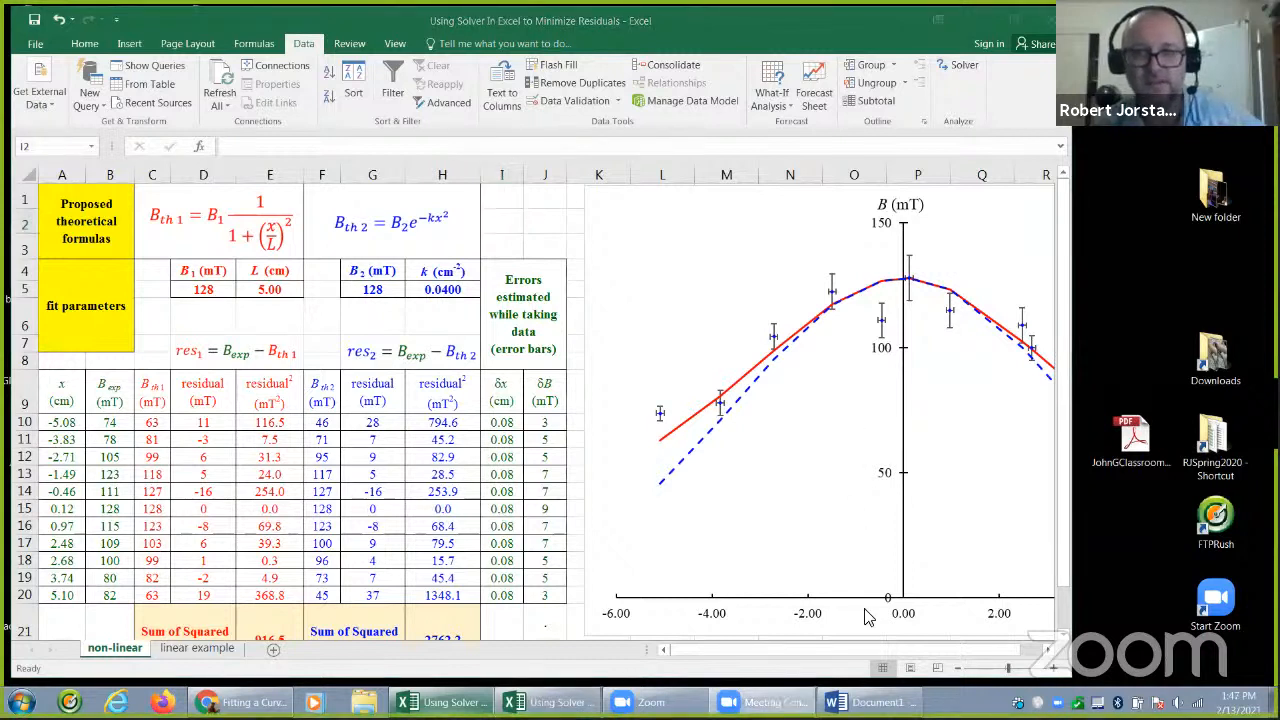
click(958, 669)
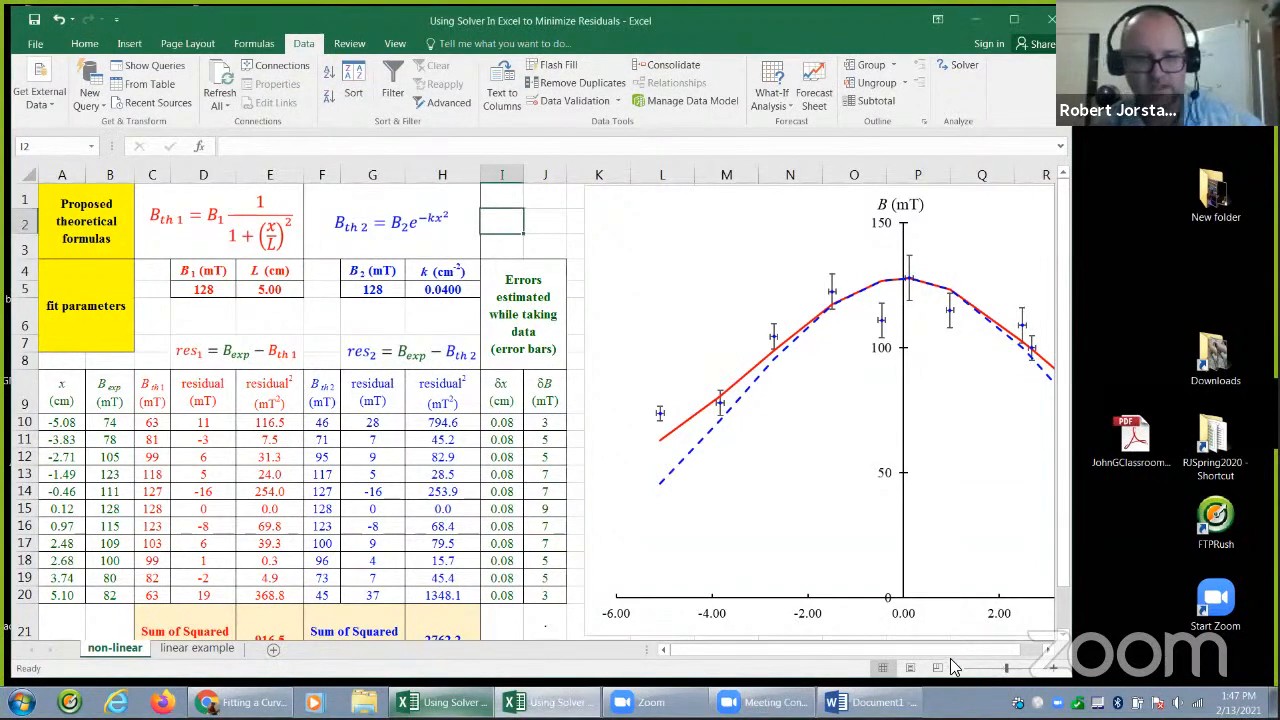
click(962, 668)
click(491, 612)
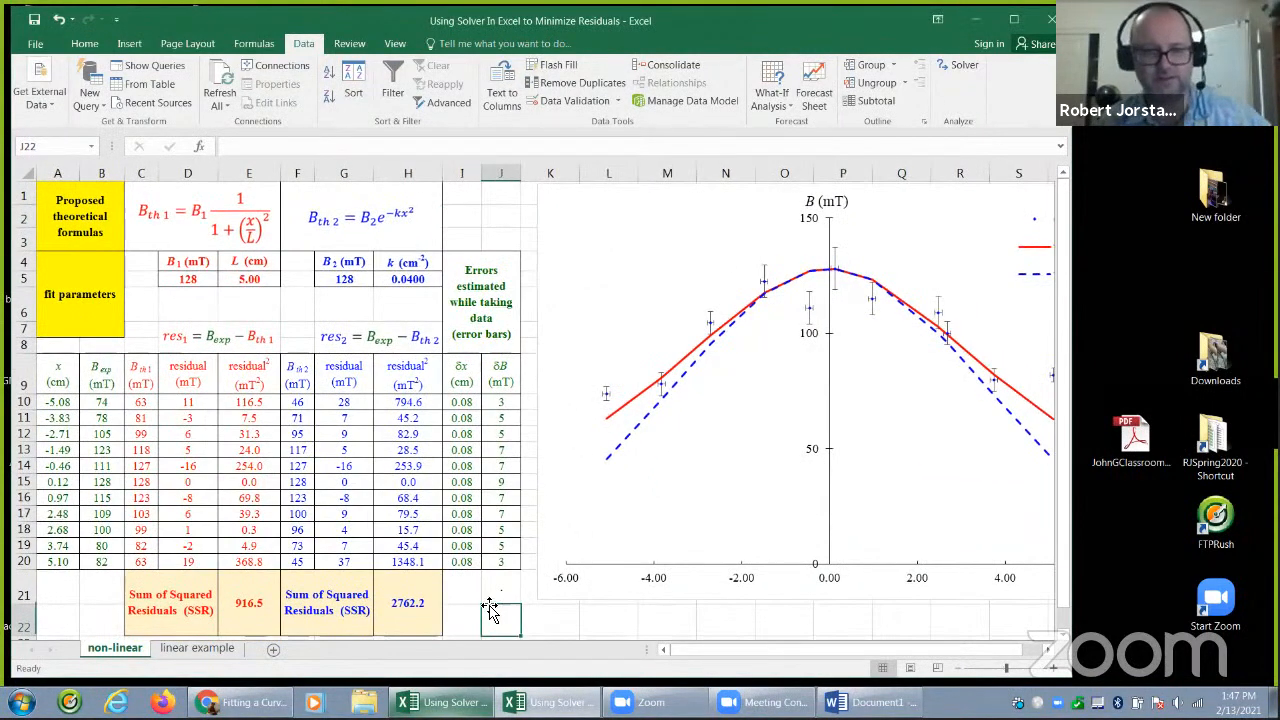
click(251, 609)
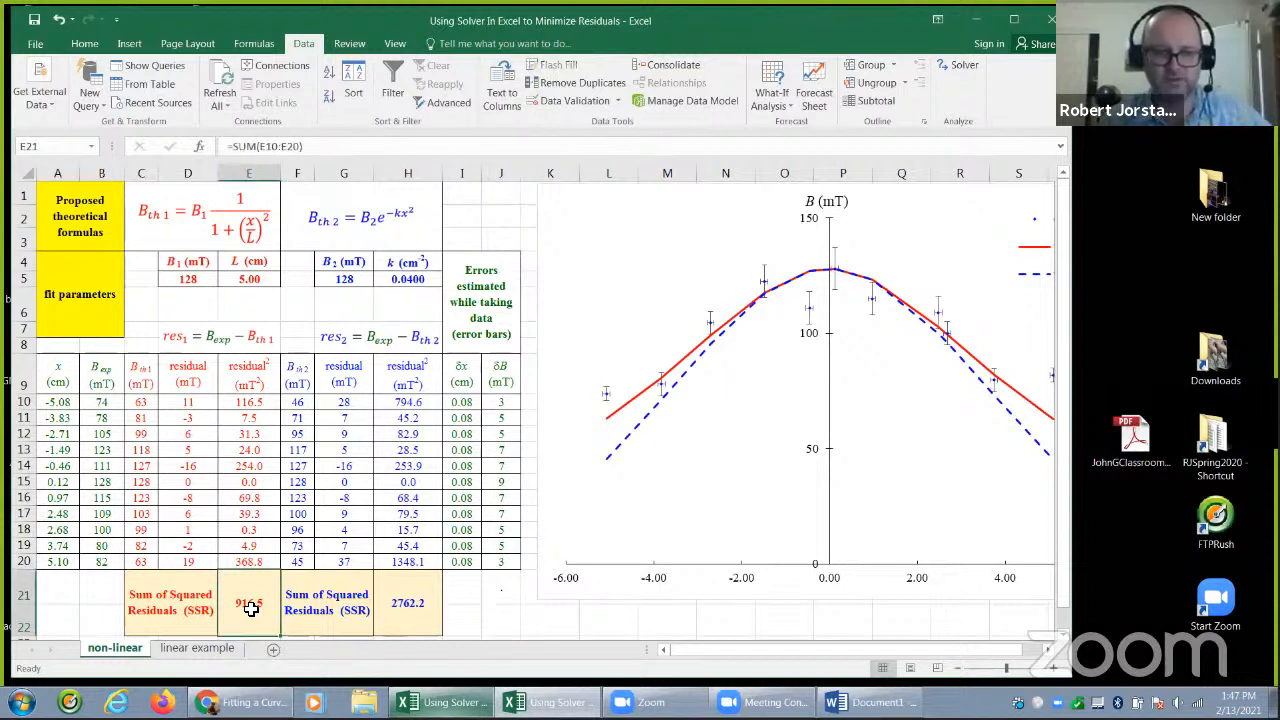
click(966, 72)
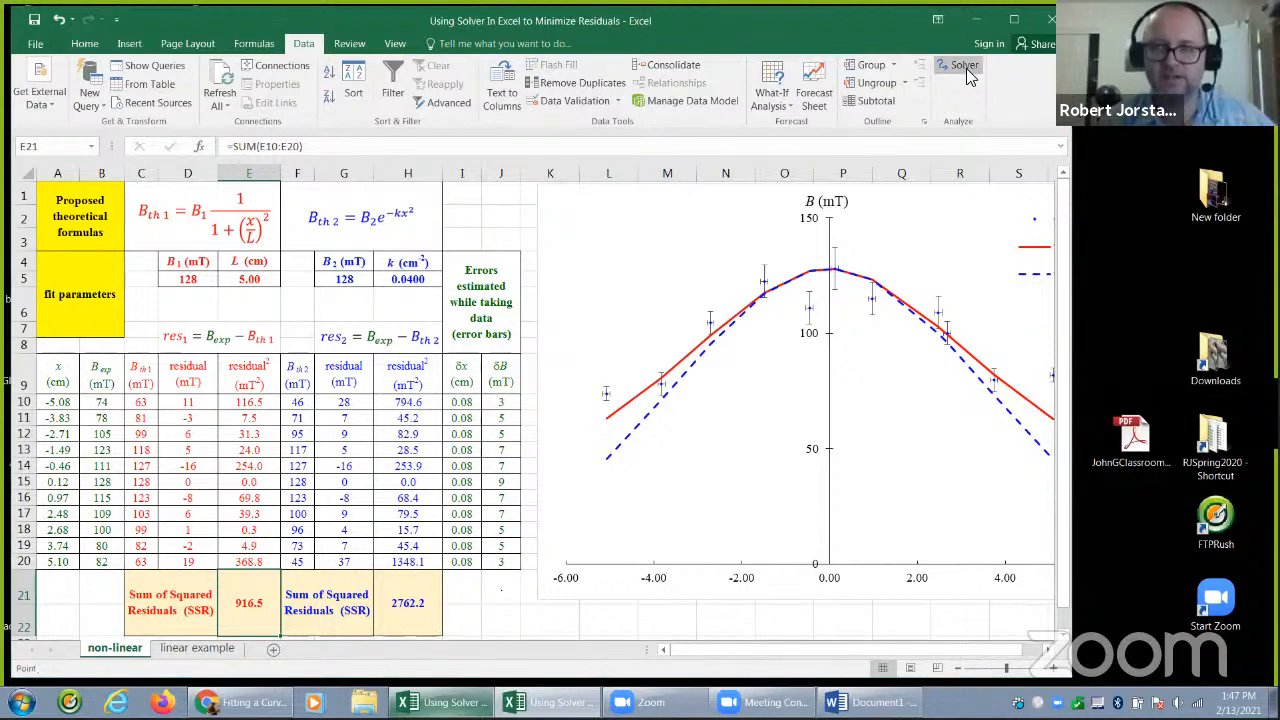
Set the Solver objective to the first model's sum of squared residuals in E21
click(981, 216)
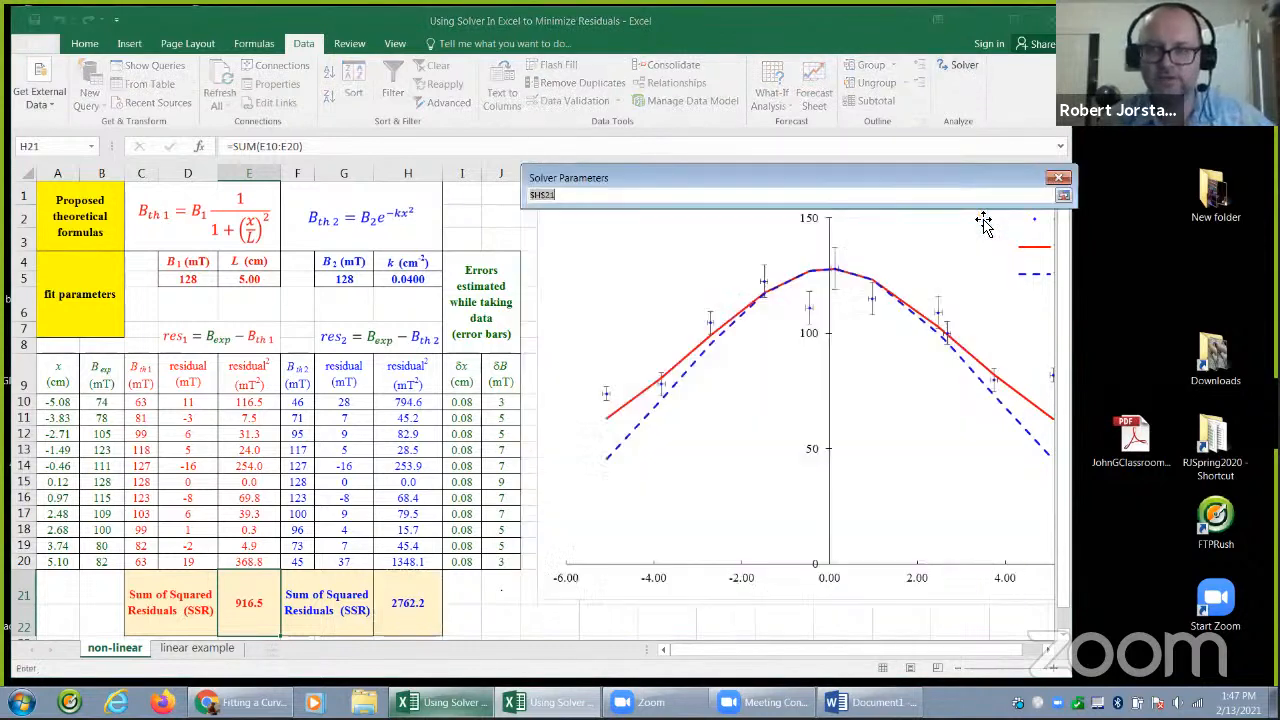
click(1060, 196)
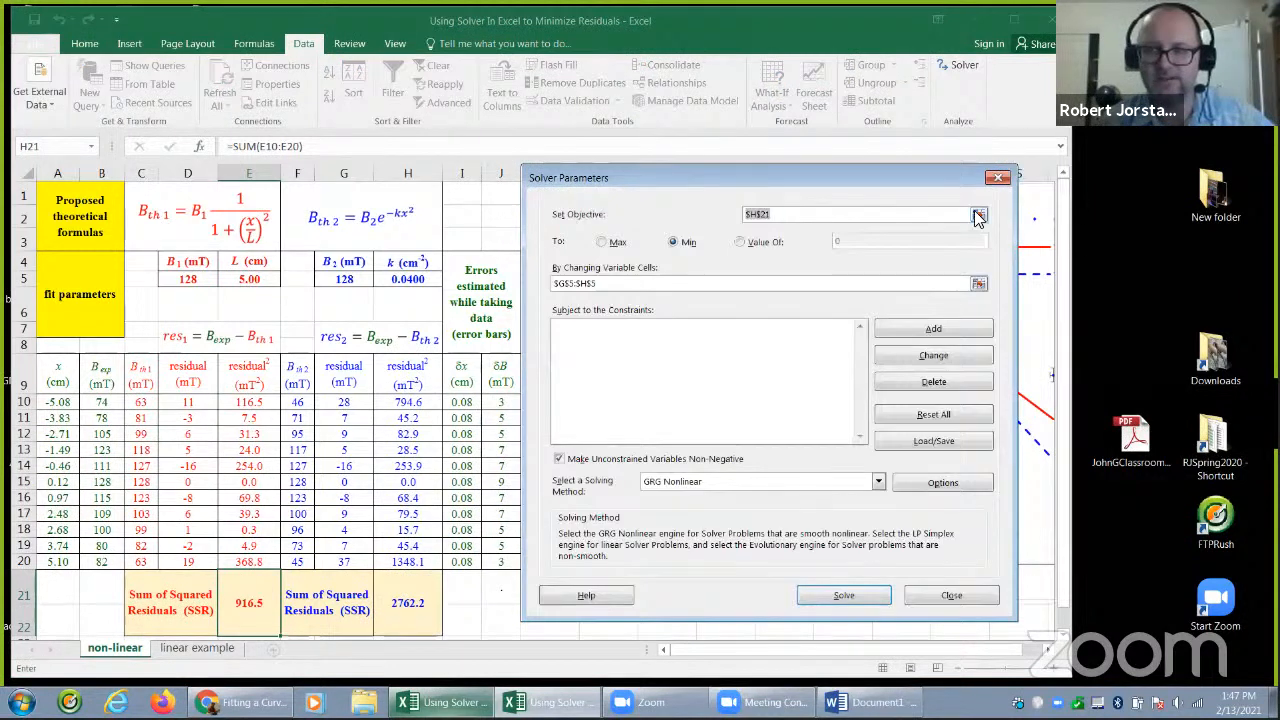
click(978, 216)
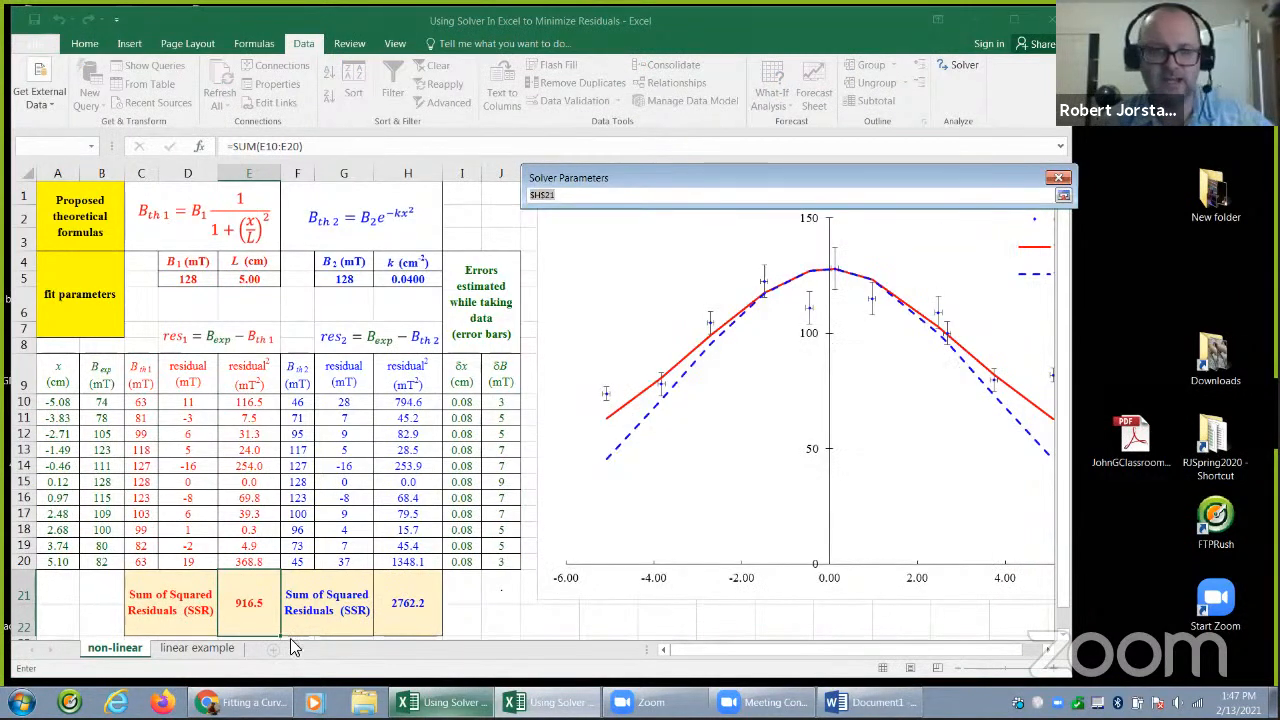
click(250, 608)
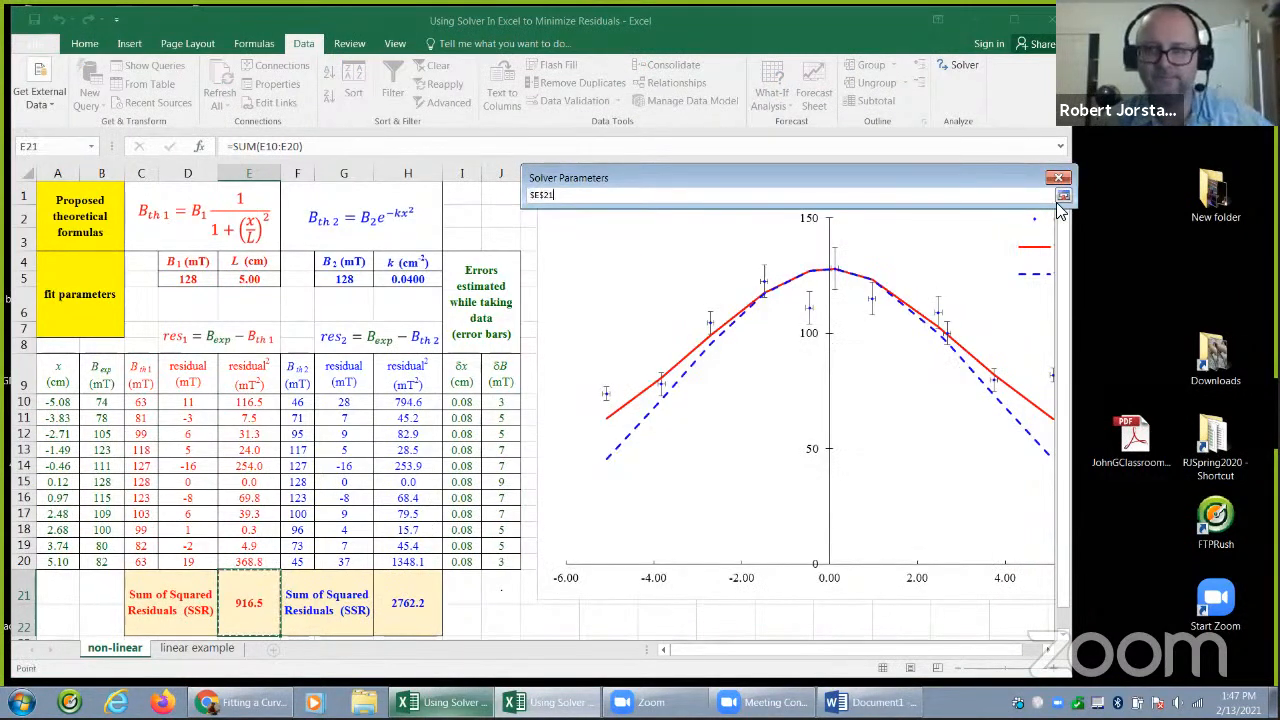
click(1063, 197)
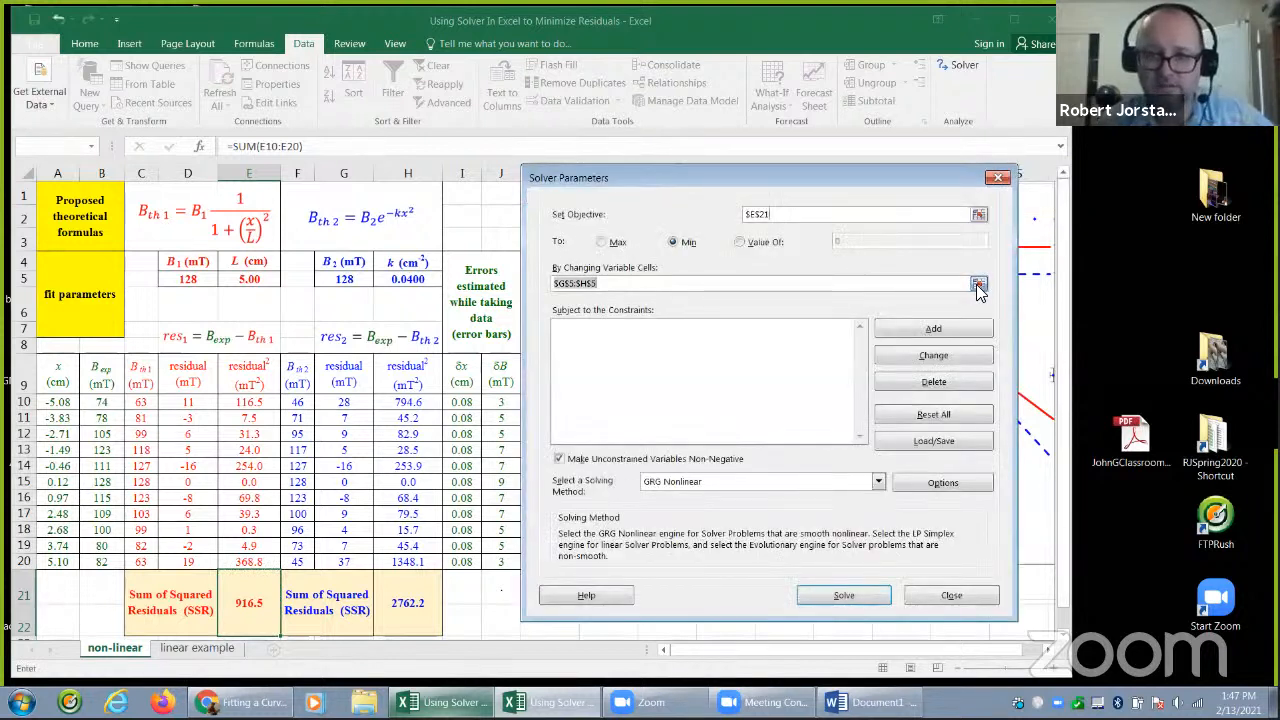
Set the variable cells to D5:E5, solve for the minimum, keep the Solver solution, and select the first model's fitted parameters
click(978, 285)
drag(189, 280, 235, 281)
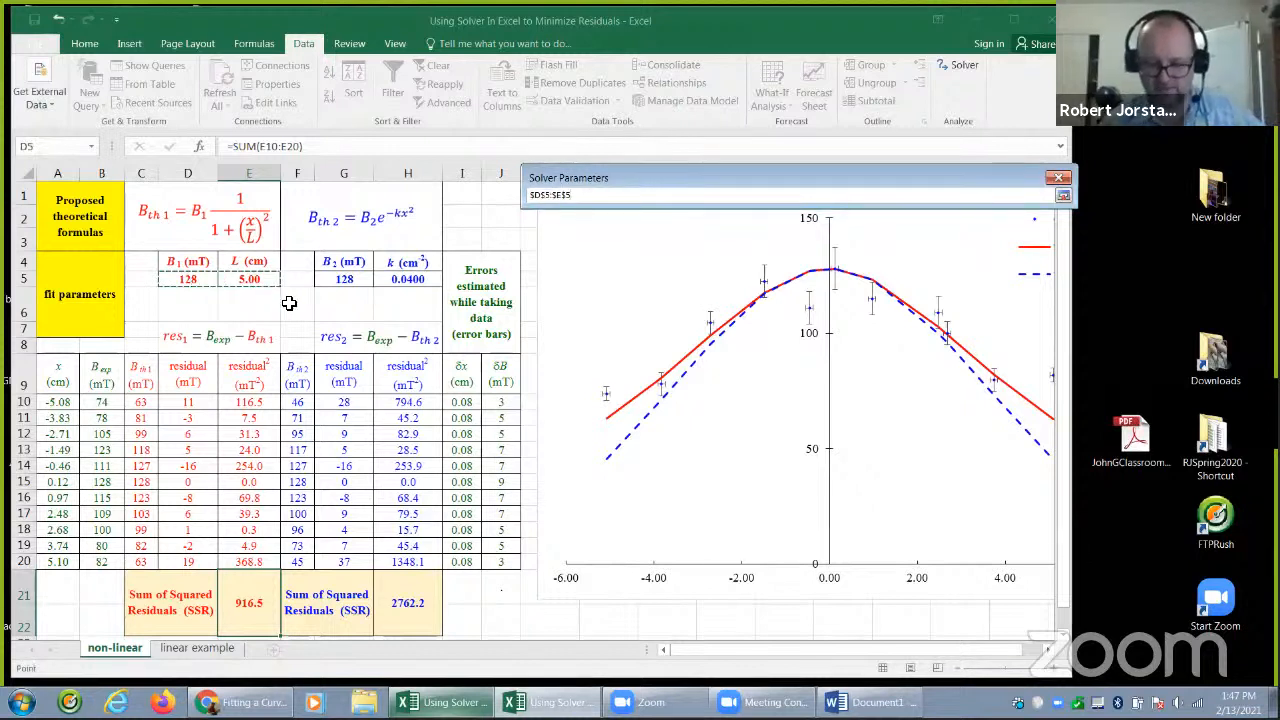
key(Return)
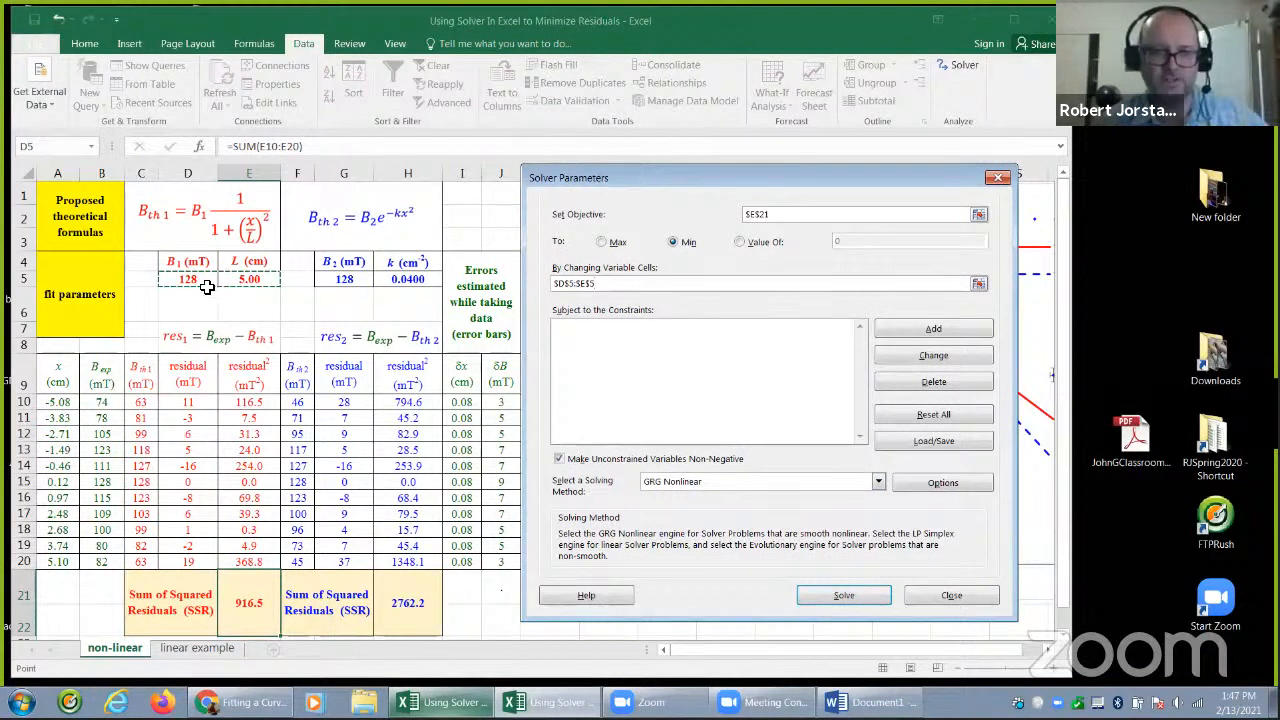
click(820, 592)
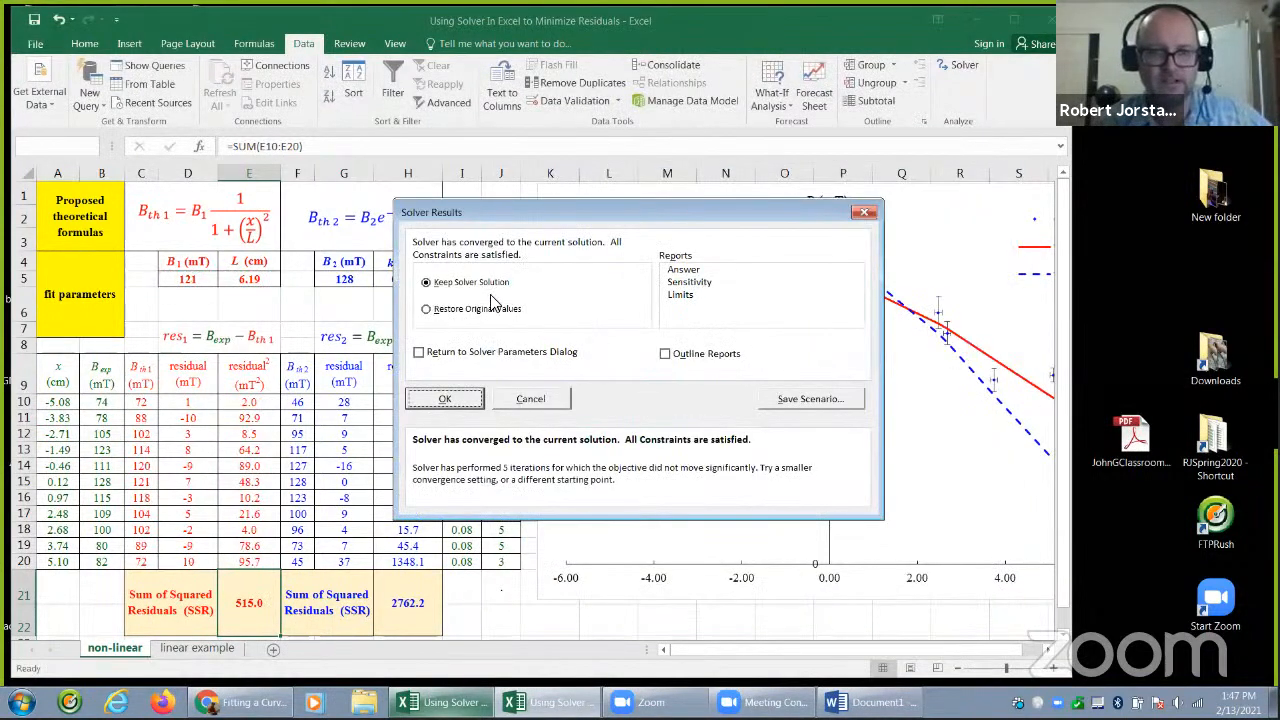
click(464, 403)
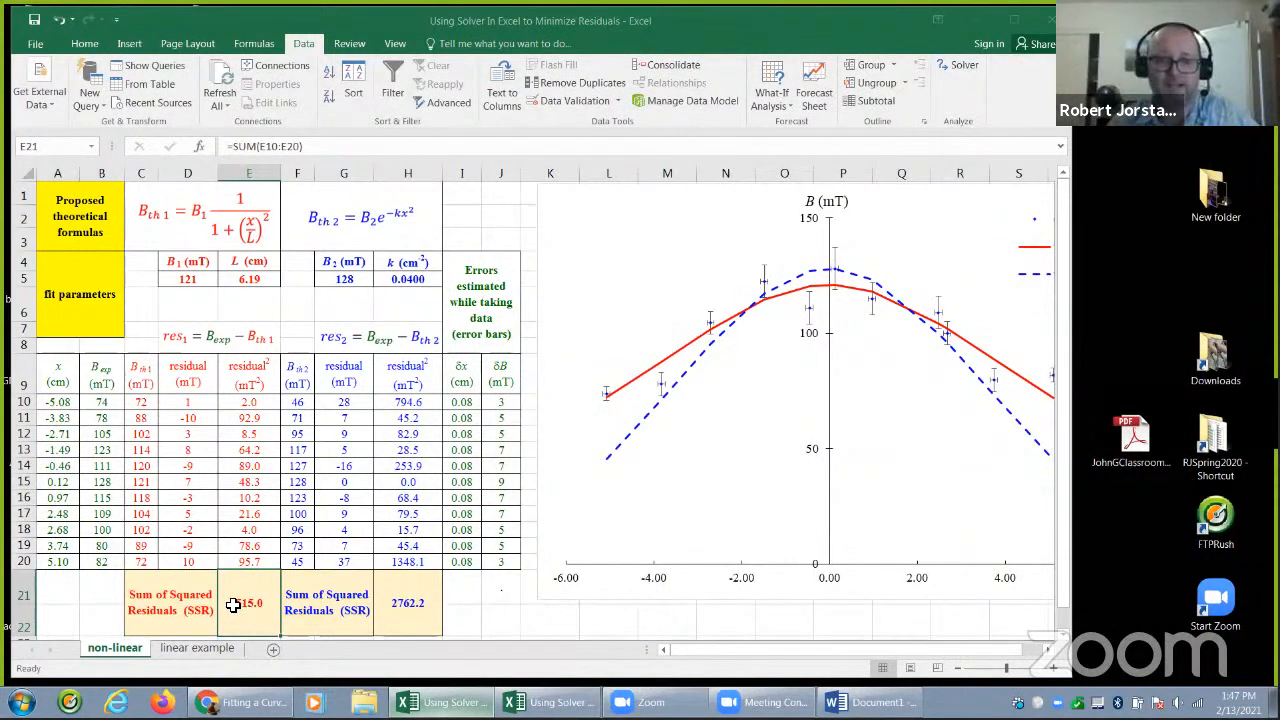
drag(199, 285, 240, 282)
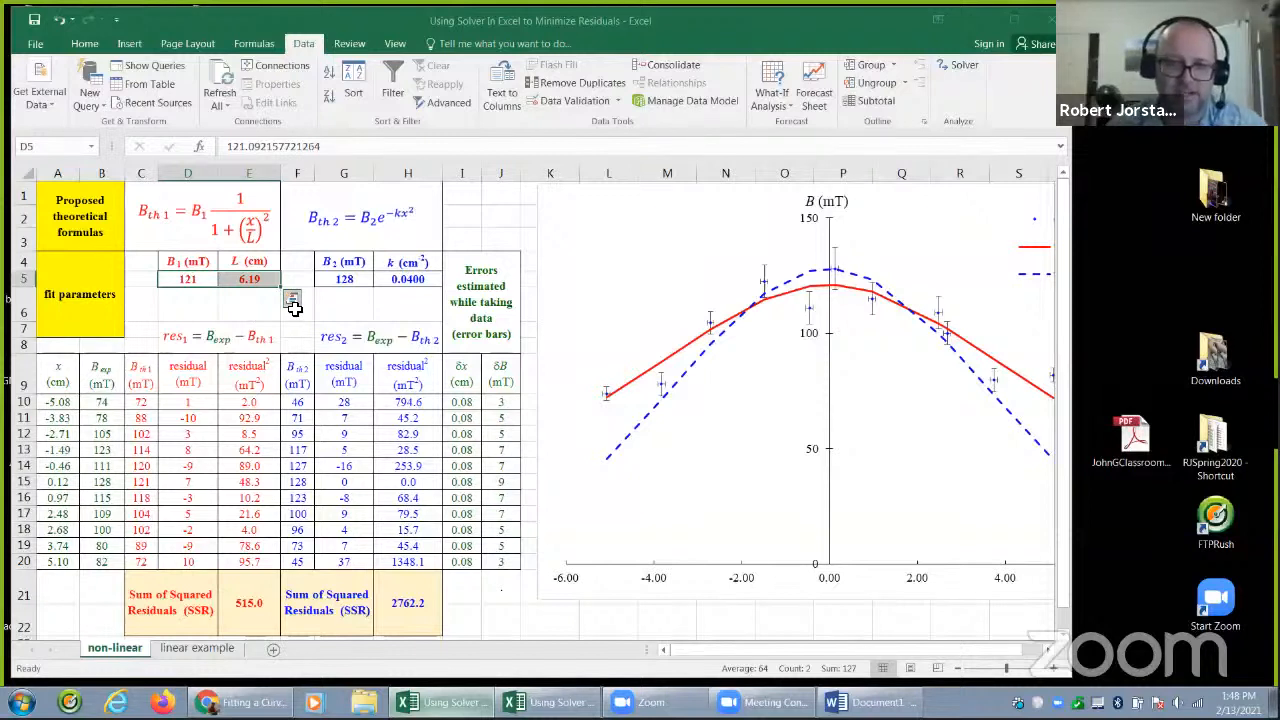
Start Solver again and set its objective to the second model's sum of squared residuals in H21
click(421, 604)
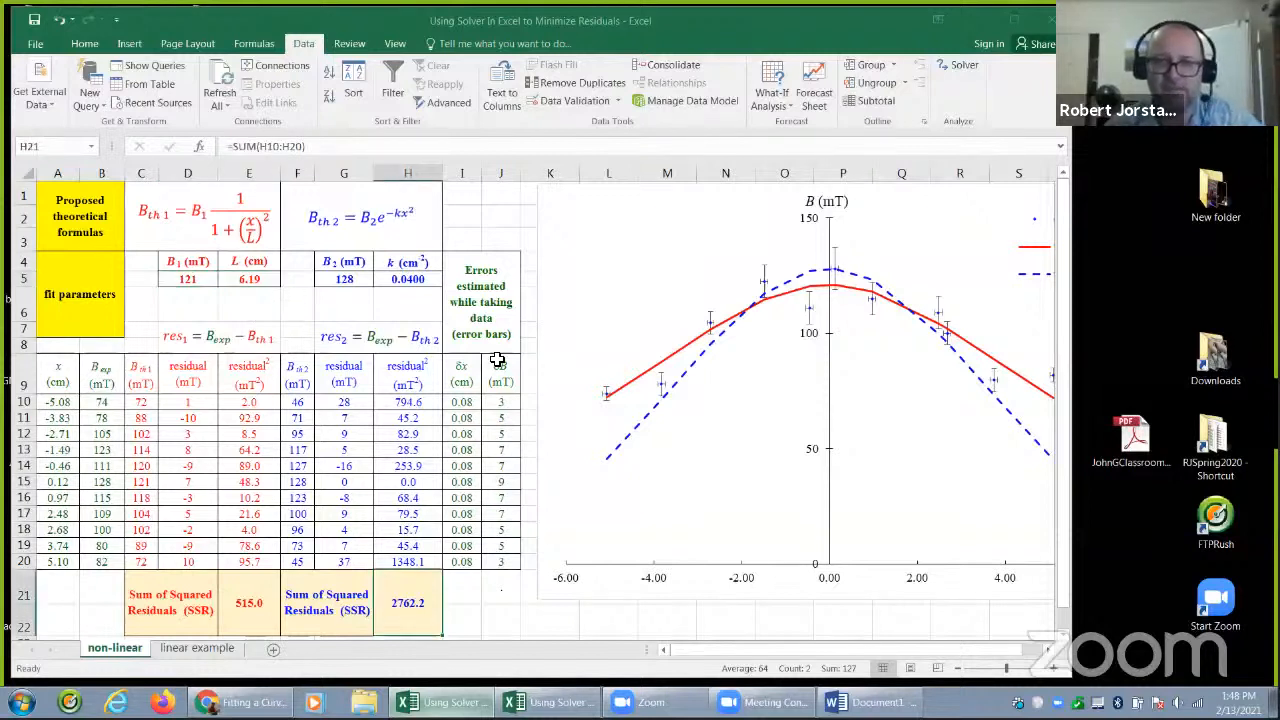
click(952, 65)
click(949, 214)
click(421, 604)
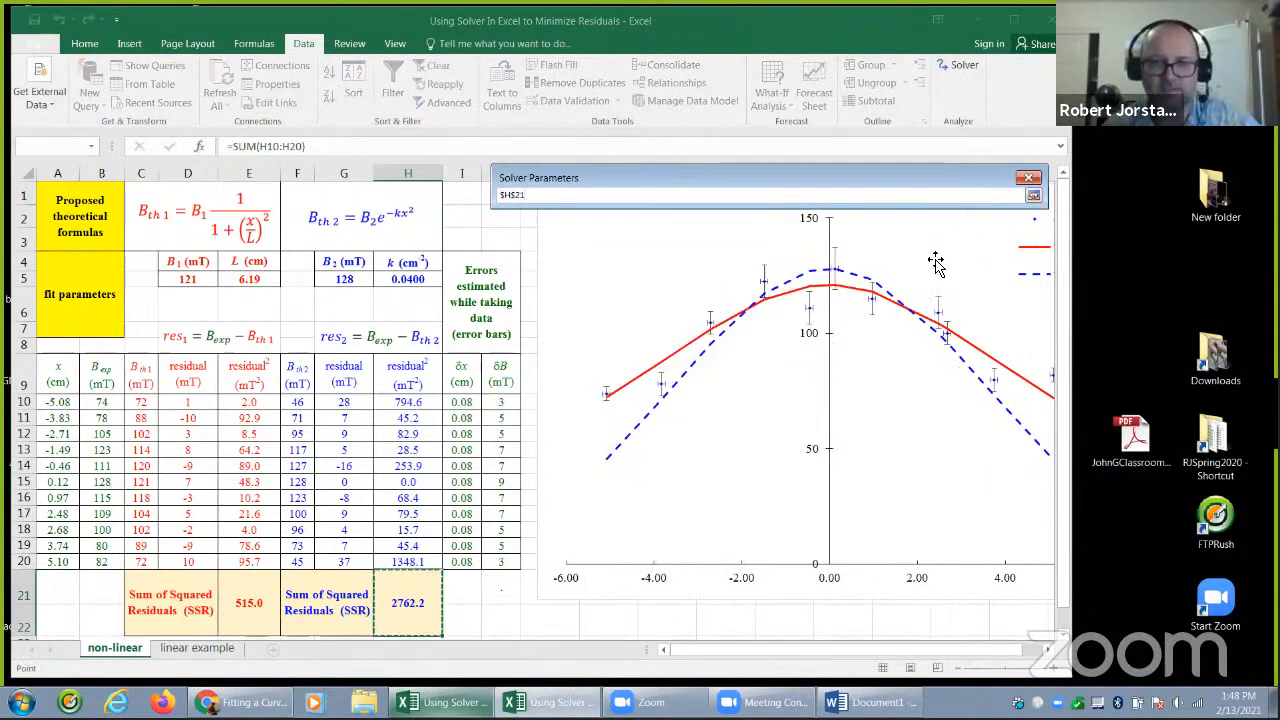
click(1033, 195)
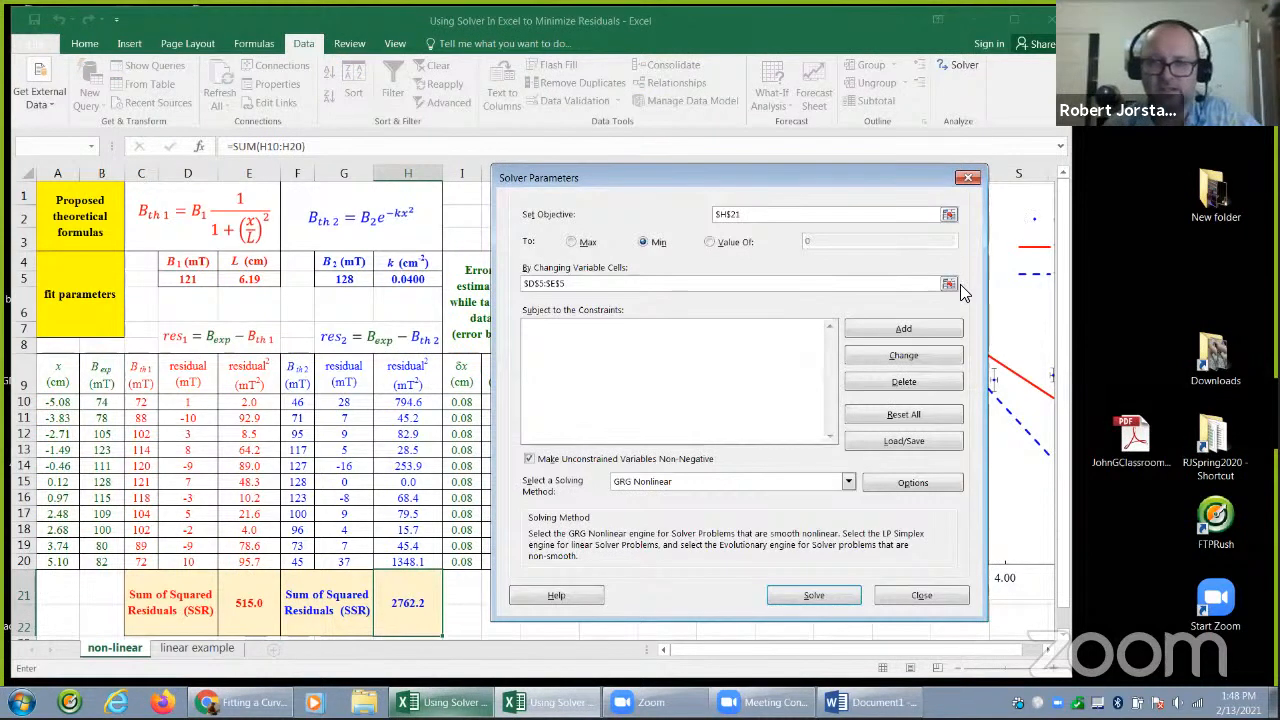
Set the variable cells to G5:H5, solve for the minimum, and keep the Solver solution for the second model
click(948, 284)
drag(345, 282, 391, 283)
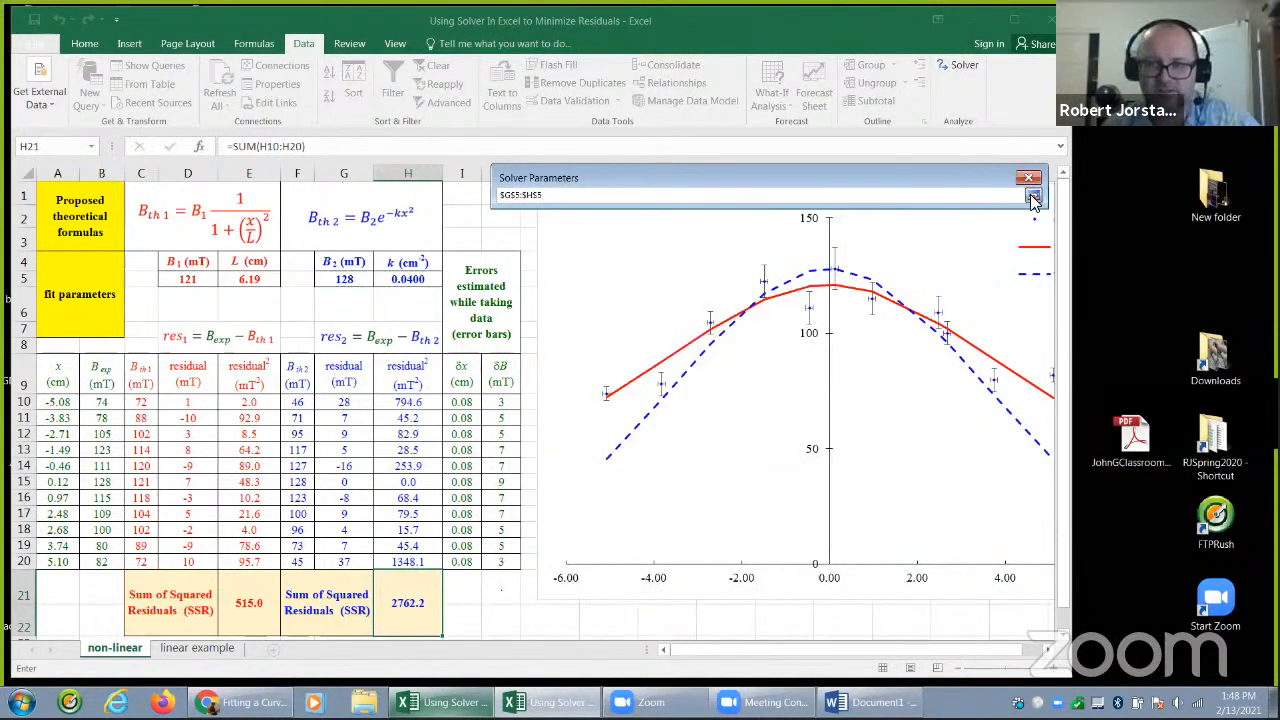
click(1033, 195)
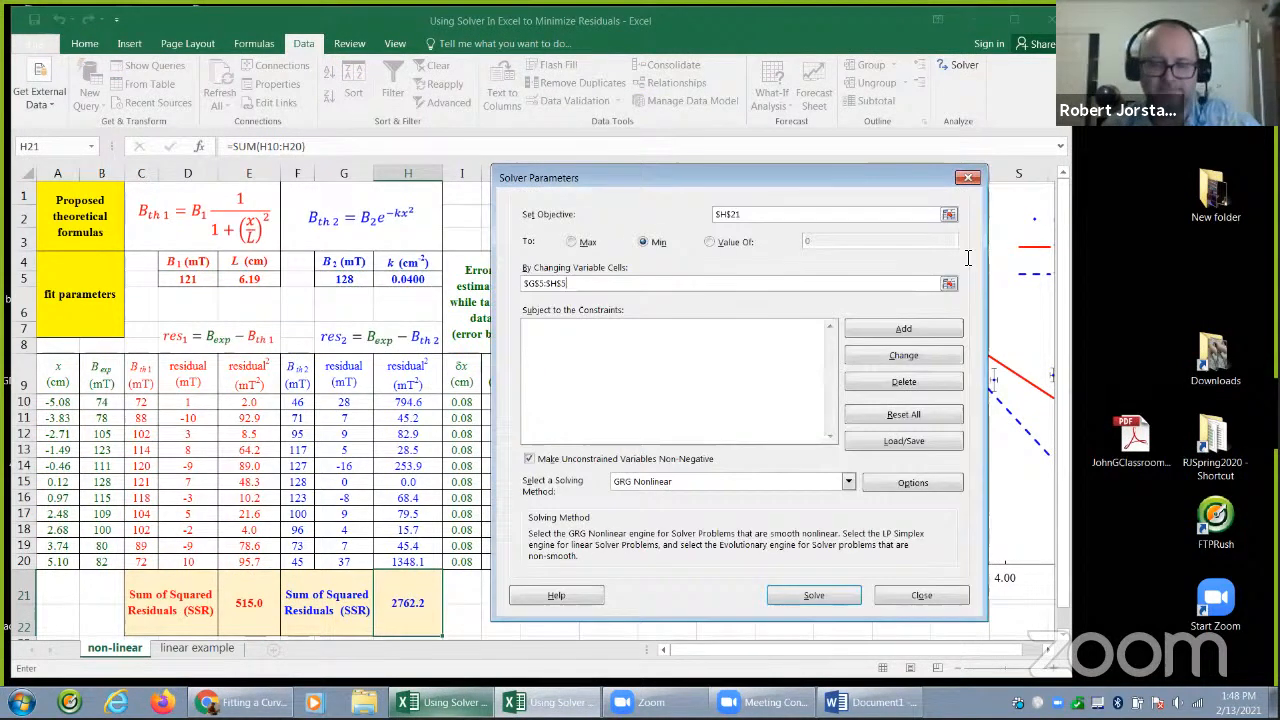
click(834, 592)
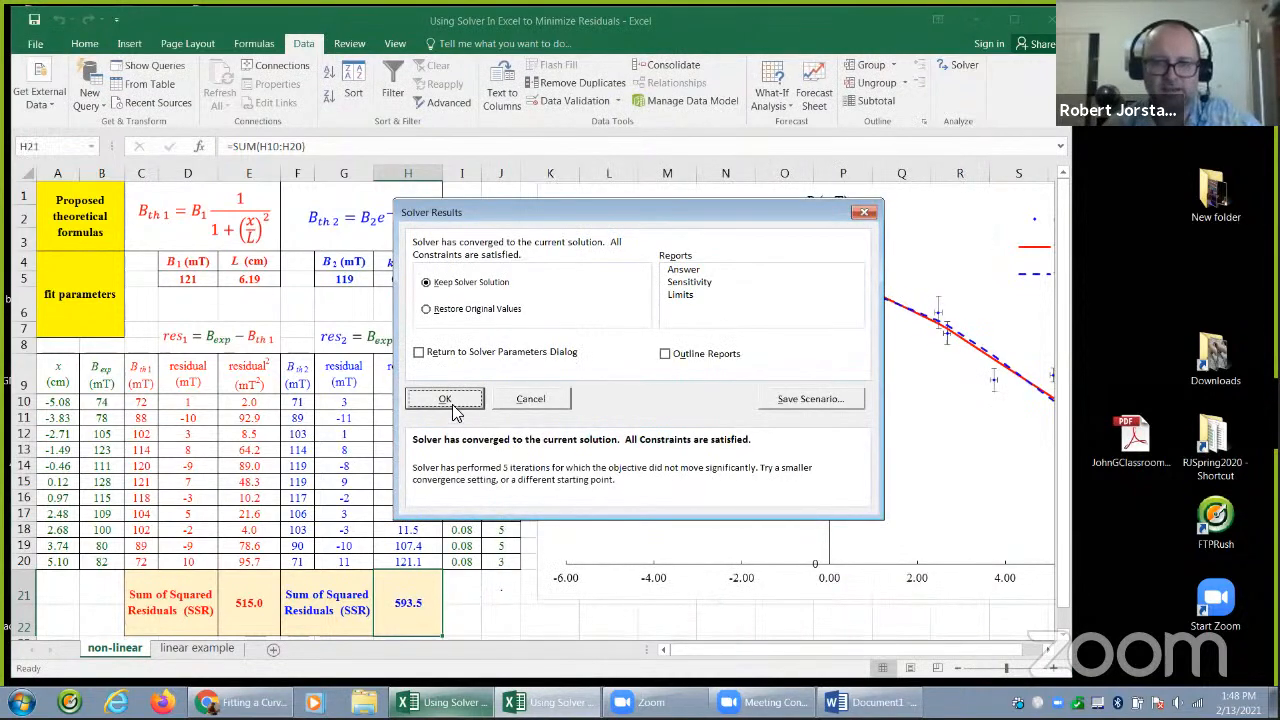
click(452, 401)
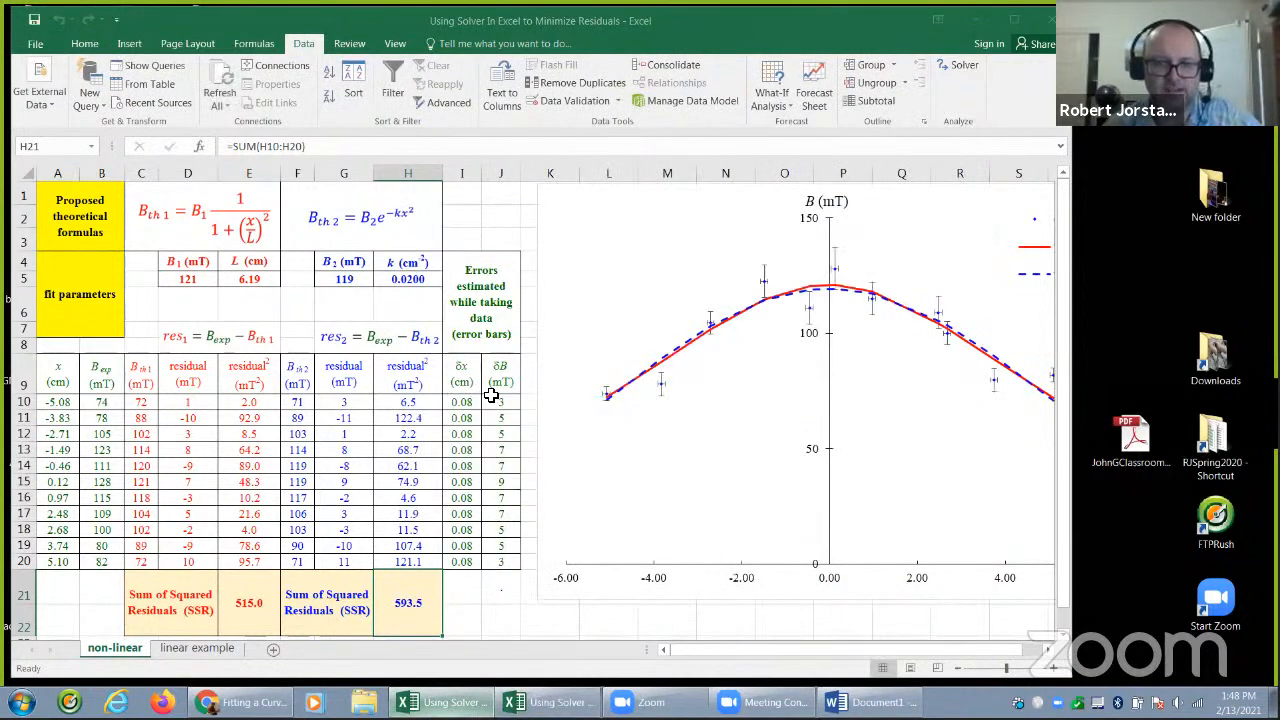
Inspect the second model's fitted parameters in G5:H5 and compare the two sums of squared residuals, starting from E21
click(369, 285)
drag(369, 285, 394, 302)
click(394, 303)
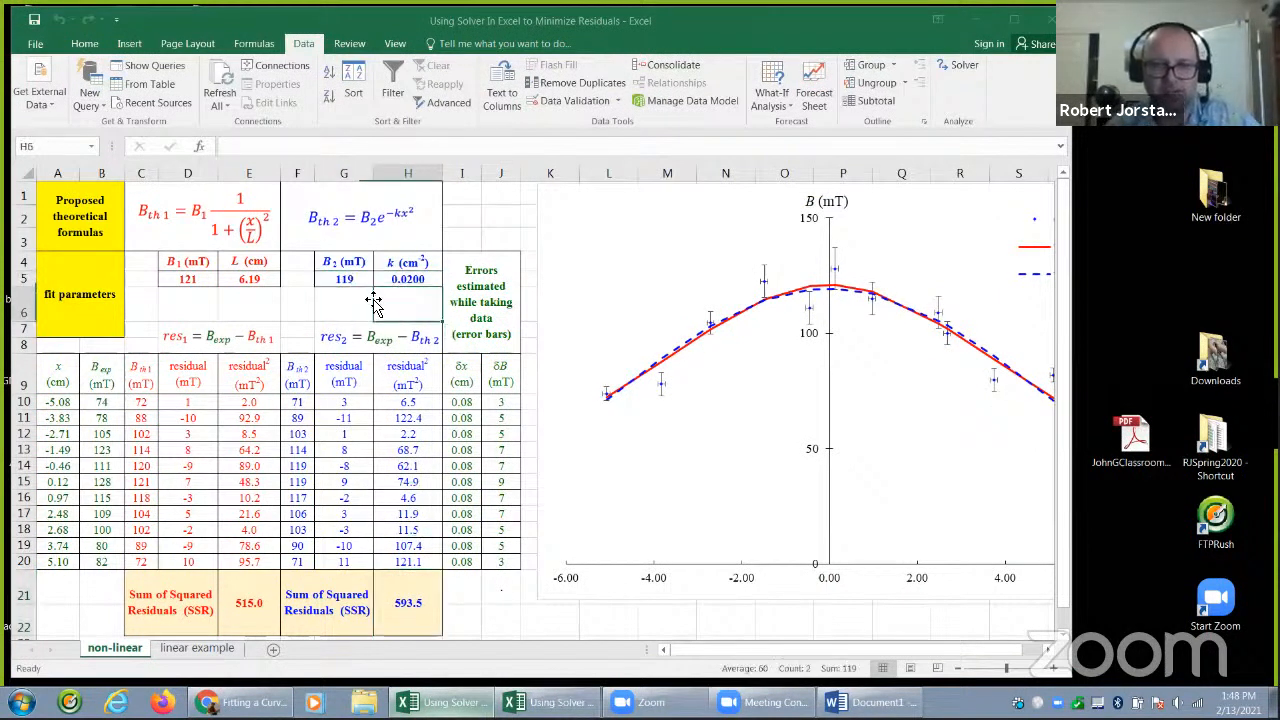
click(356, 281)
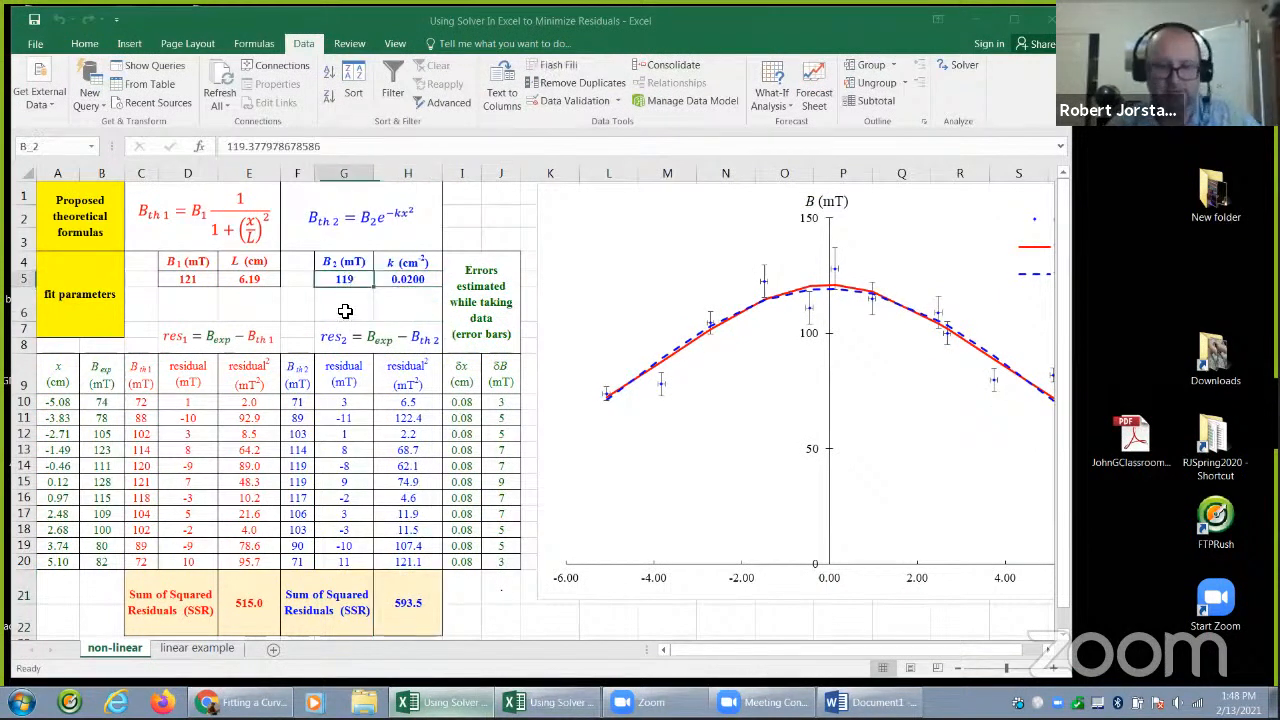
click(253, 613)
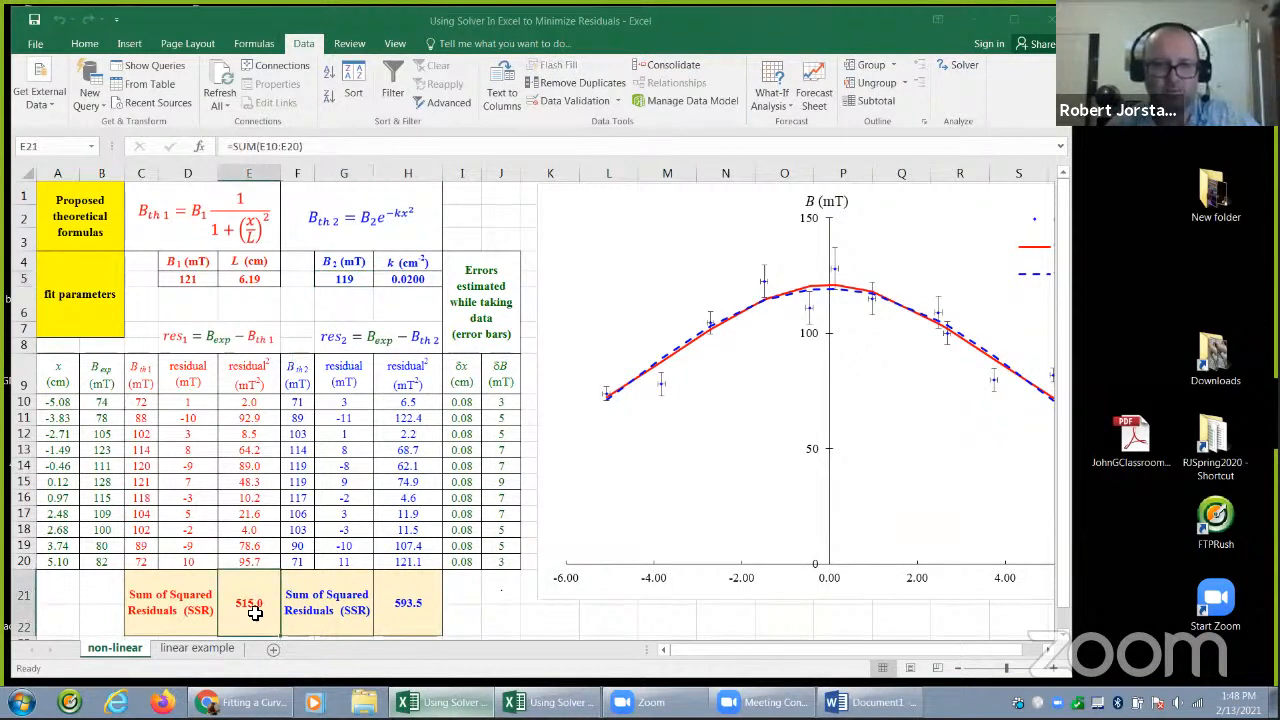
Check the second model's sum of squared residuals in H21, and switch from this workbook to the one with offsets included
click(414, 607)
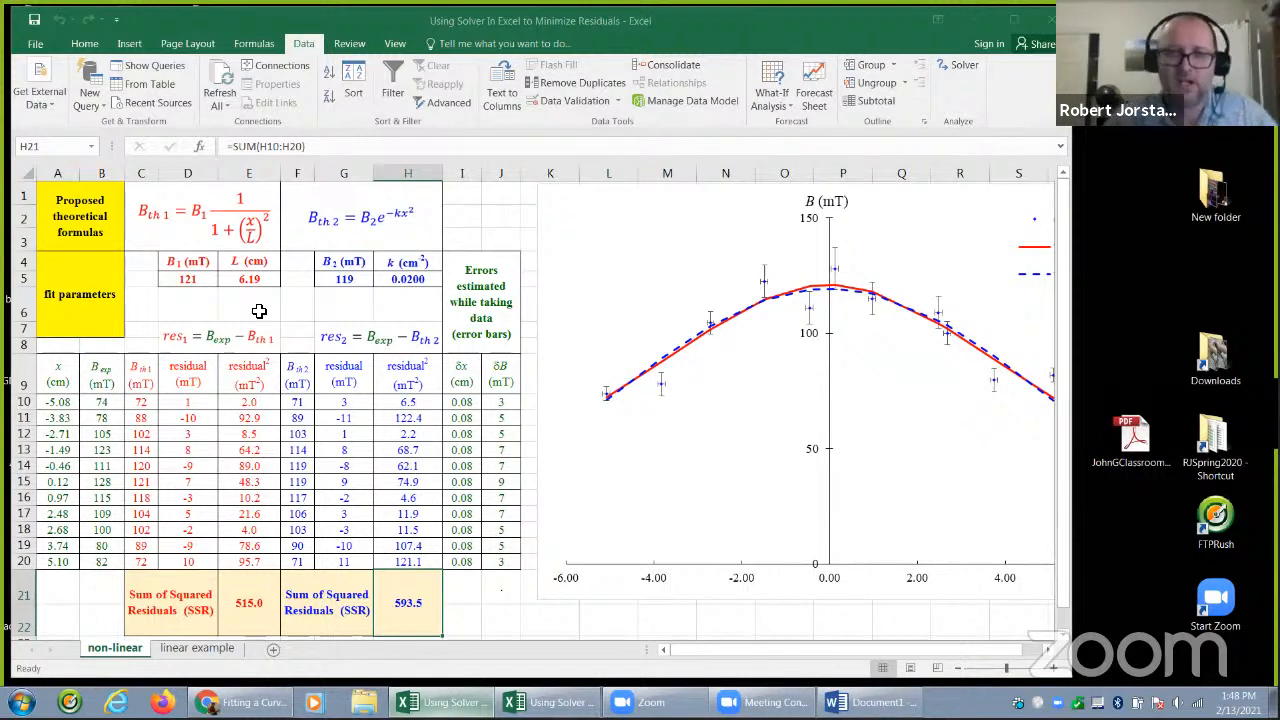
click(260, 303)
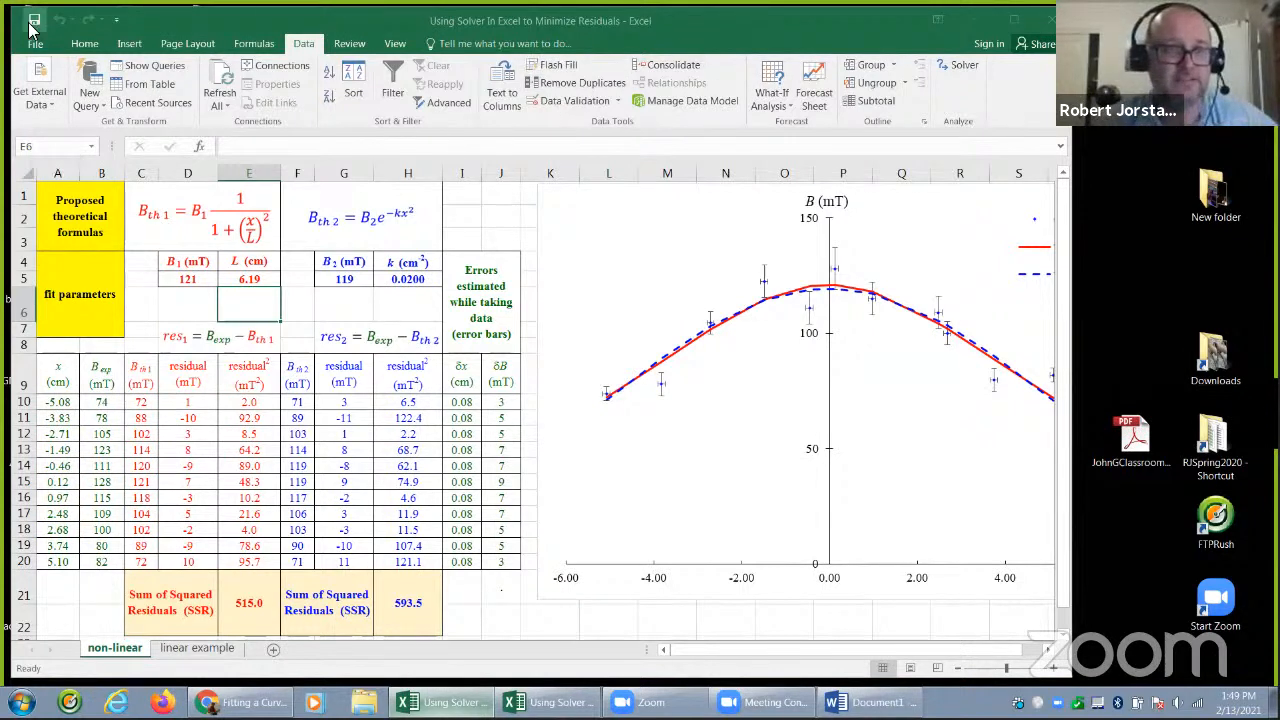
click(1049, 28)
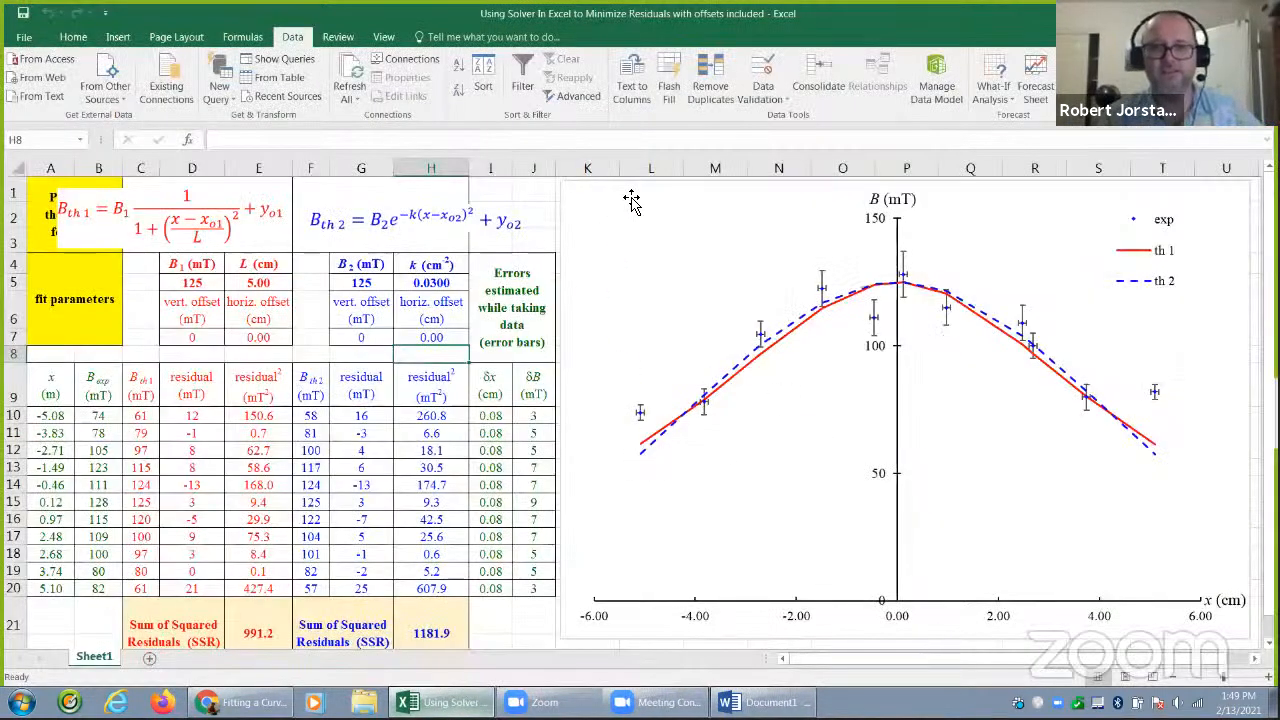
drag(634, 197, 643, 197)
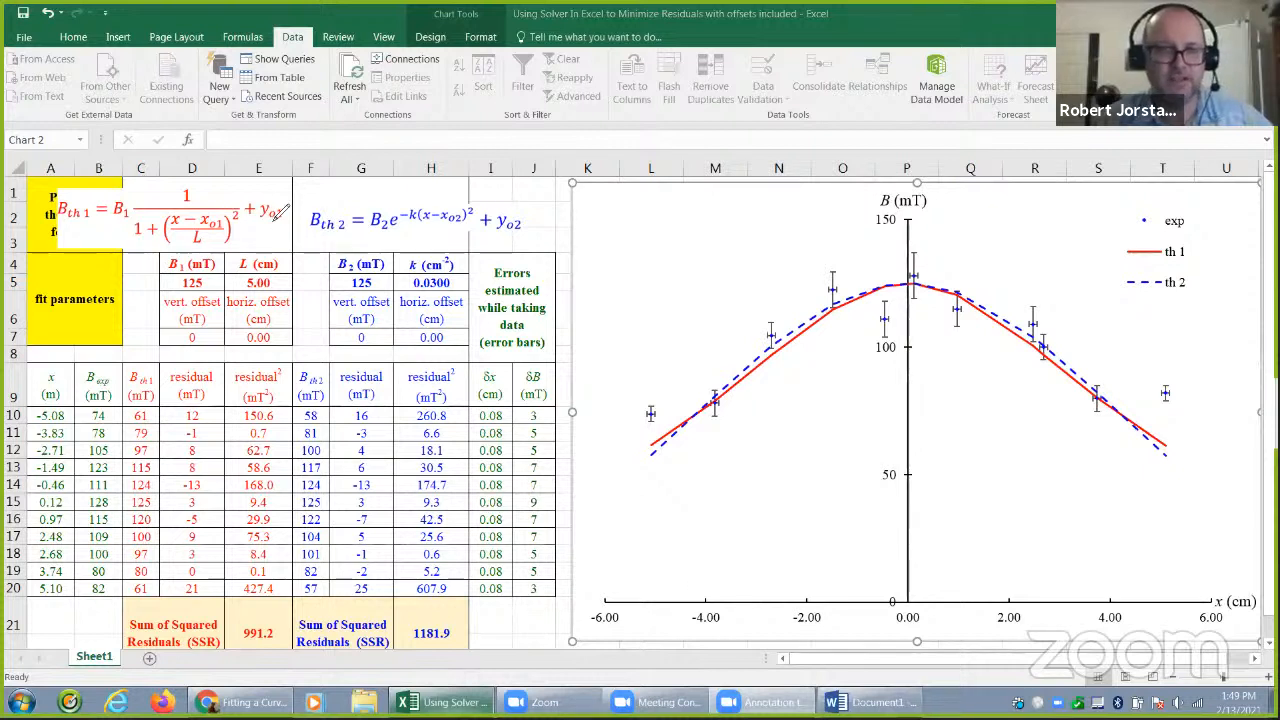
Circle the first model's vertical offset term and its parameter in red, and the horizontal offset term and its parameter in magenta
mouse_move(287, 191)
mouse_down()
mouse_move(254, 210)
mouse_move(286, 226)
mouse_move(288, 192)
mouse_up()
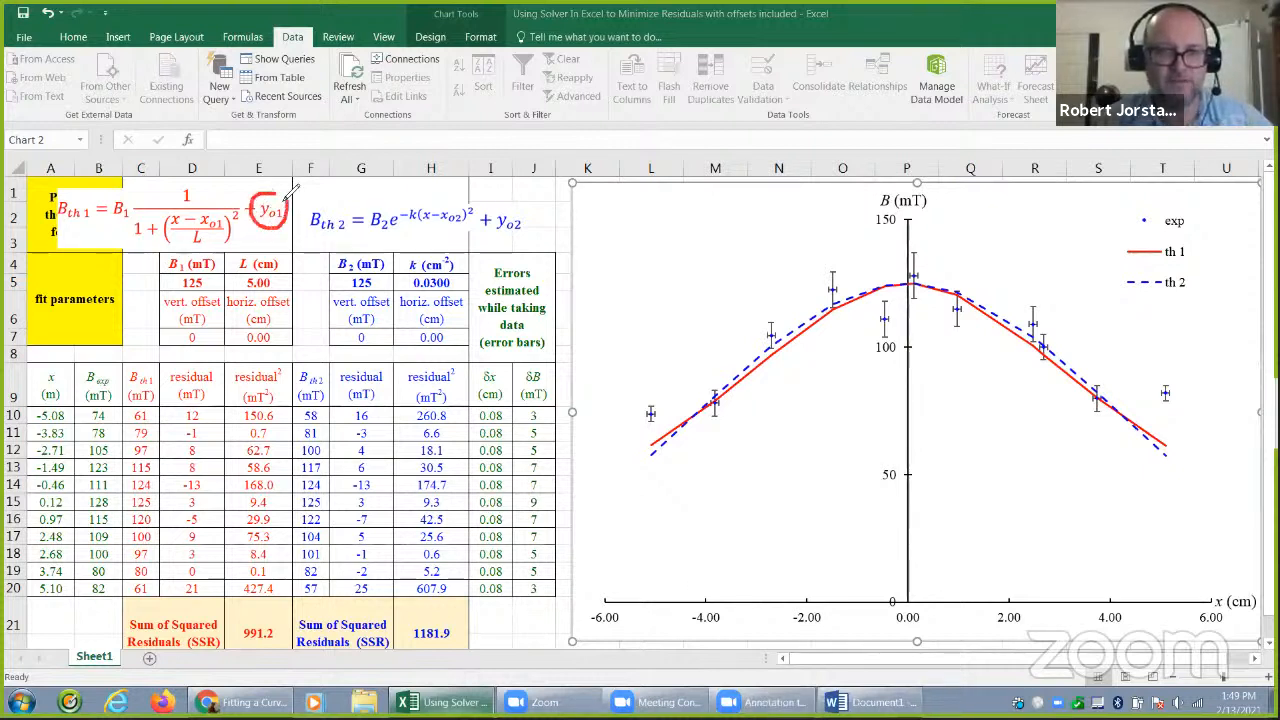
mouse_move(166, 295)
mouse_down()
mouse_move(162, 312)
mouse_move(196, 350)
mouse_move(226, 318)
mouse_move(212, 283)
mouse_move(174, 294)
mouse_up()
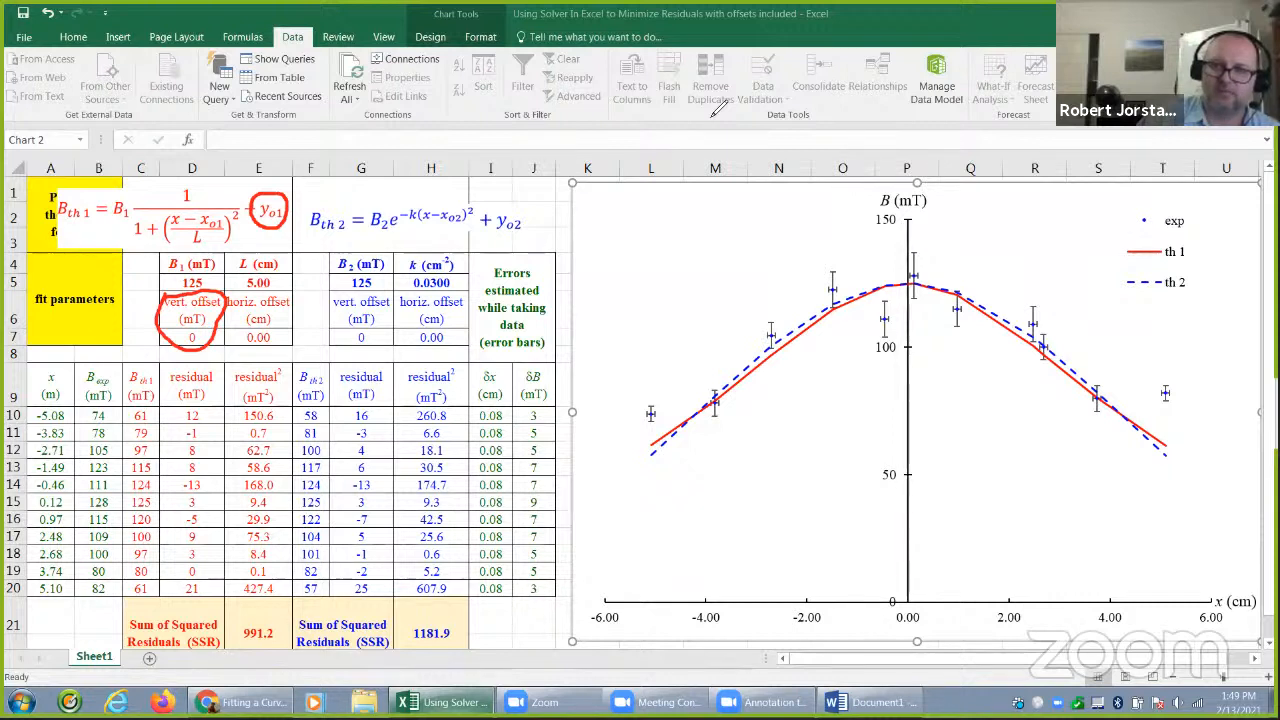
mouse_move(229, 213)
mouse_down()
mouse_move(210, 199)
mouse_move(196, 222)
mouse_move(218, 232)
mouse_up()
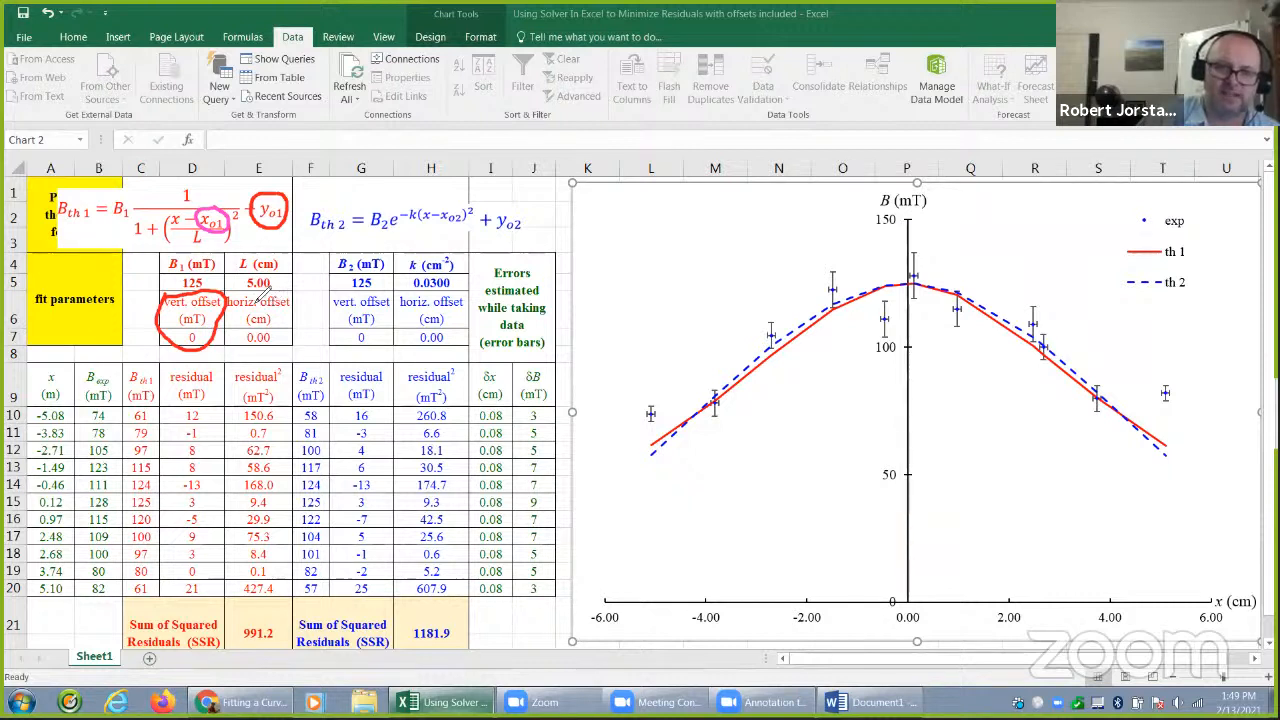
mouse_move(238, 298)
mouse_down()
mouse_move(268, 352)
mouse_move(311, 297)
mouse_move(248, 292)
mouse_up()
Circle the second model's horizontal offset term and value in magenta and its vertical ones in blue, and clear all annotations
mouse_move(455, 202)
mouse_down()
mouse_move(432, 198)
mouse_move(420, 220)
mouse_move(462, 228)
mouse_move(458, 197)
mouse_up()
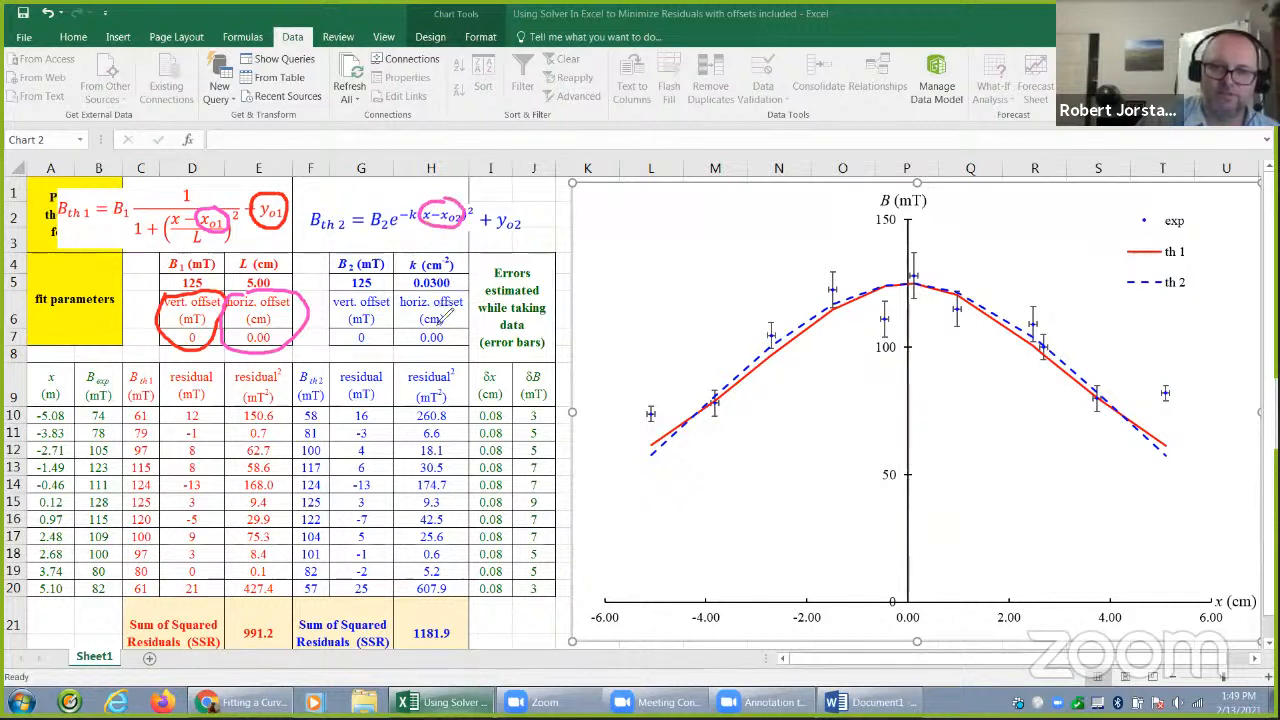
mouse_move(450, 312)
mouse_down()
mouse_move(462, 325)
mouse_move(440, 310)
mouse_up()
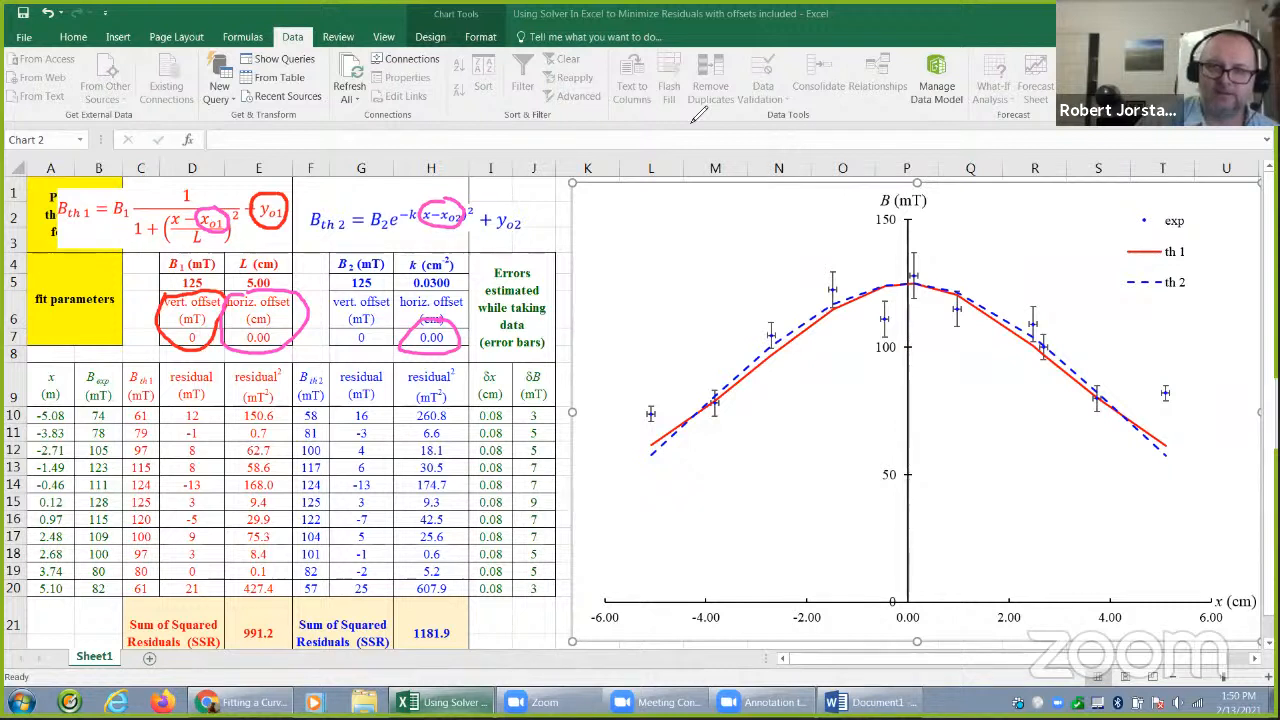
mouse_move(511, 200)
mouse_down()
mouse_move(482, 234)
mouse_move(512, 200)
mouse_up()
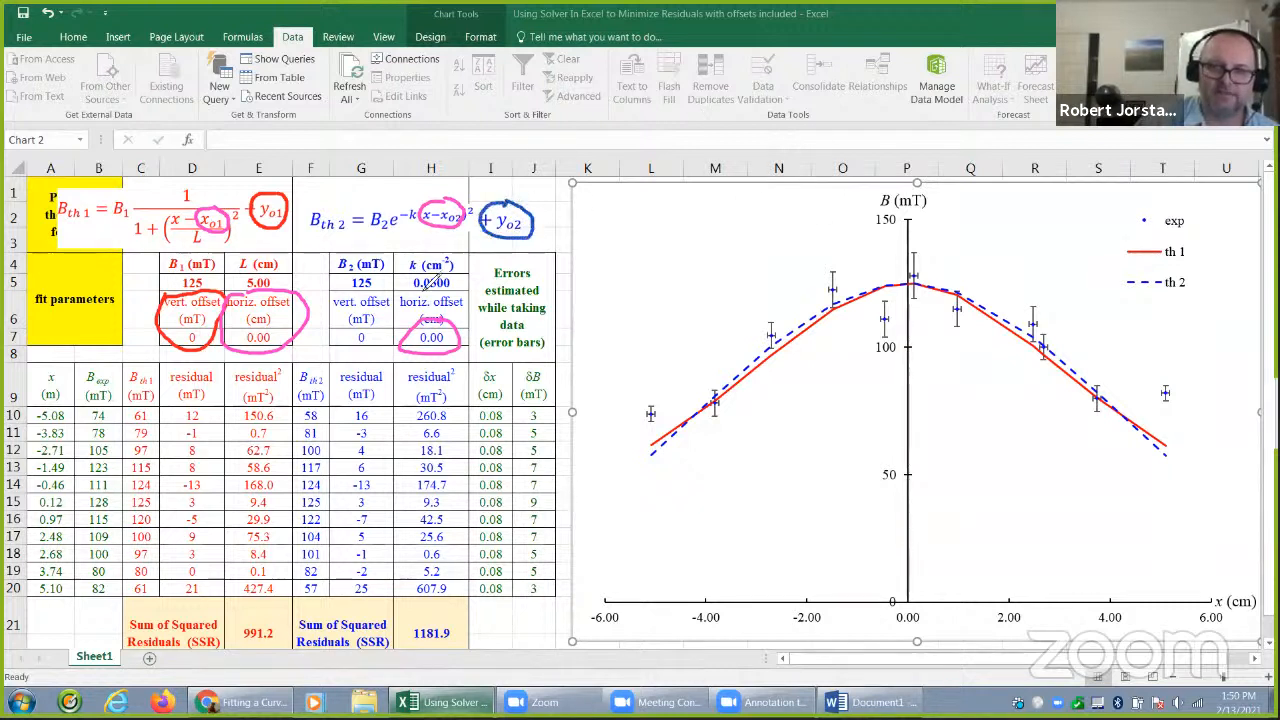
mouse_move(392, 296)
mouse_down()
mouse_move(345, 322)
mouse_move(396, 302)
mouse_move(372, 298)
mouse_up()
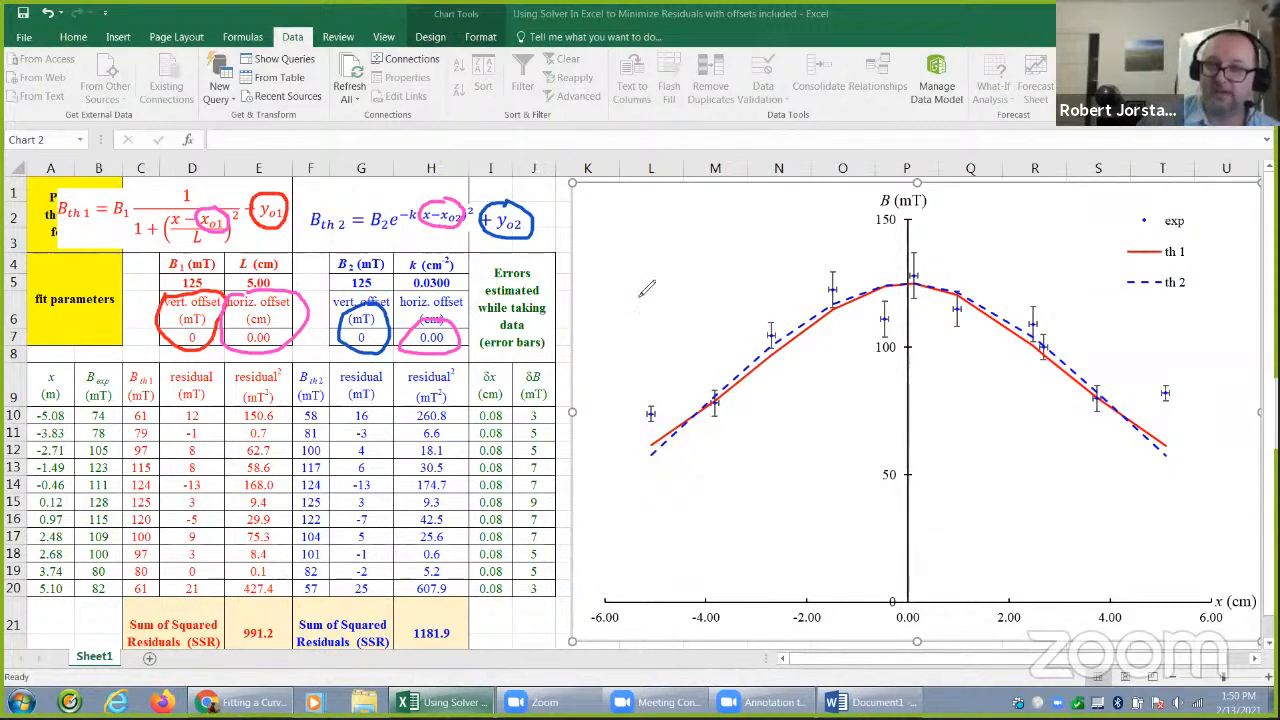
click(846, 118)
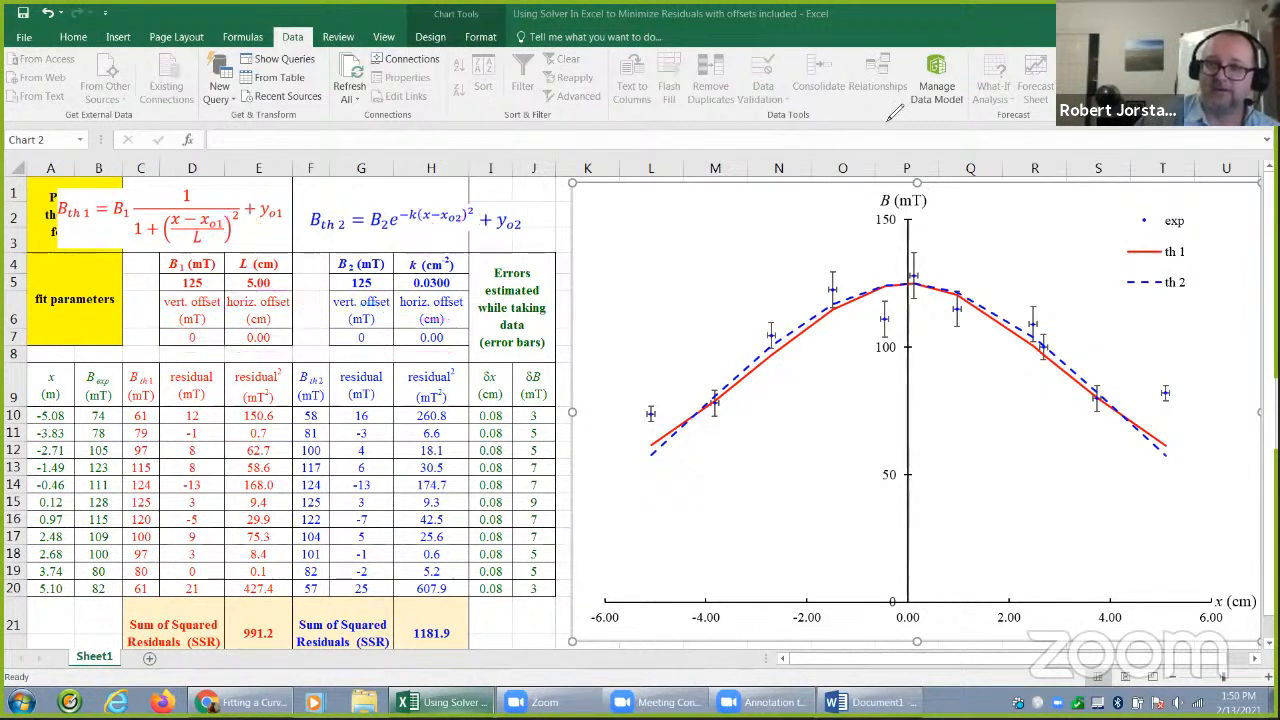
click(893, 115)
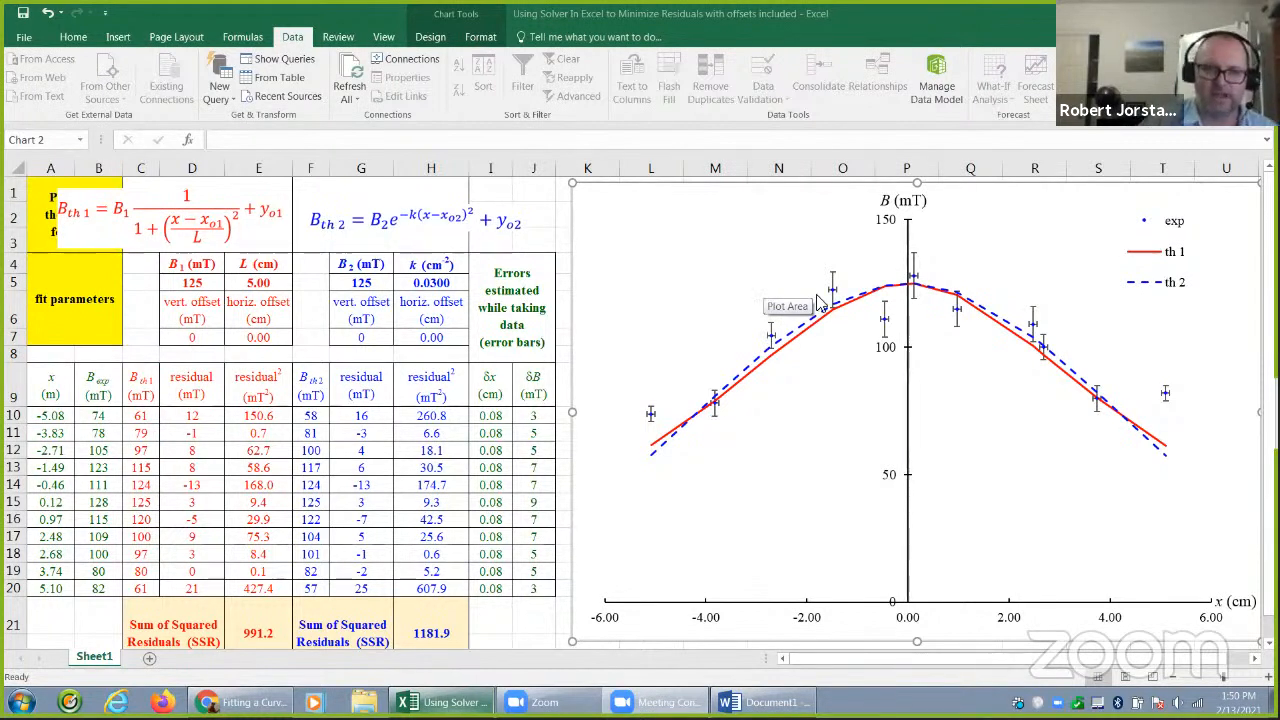
Set the first model's starting parameters to B1 = 121 mT and L = 6.19 cm
click(197, 283)
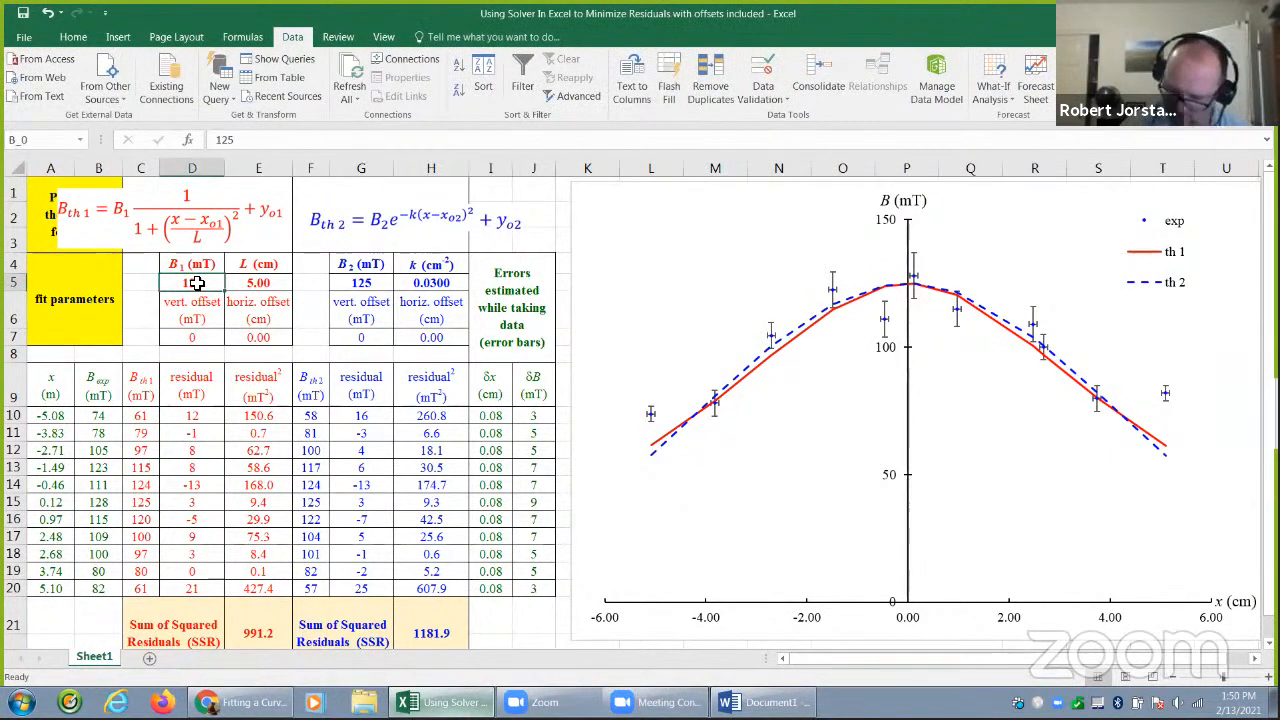
text(121)
key(Tab)
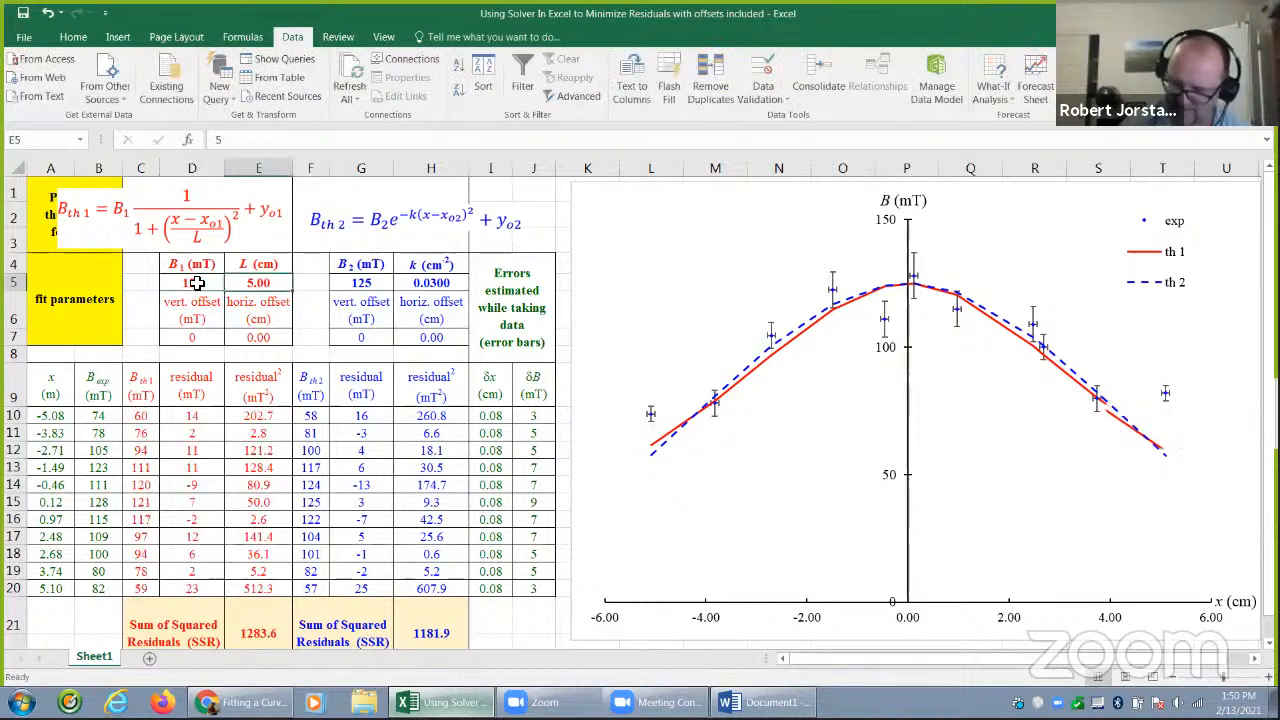
text(6.19)
key(Tab)
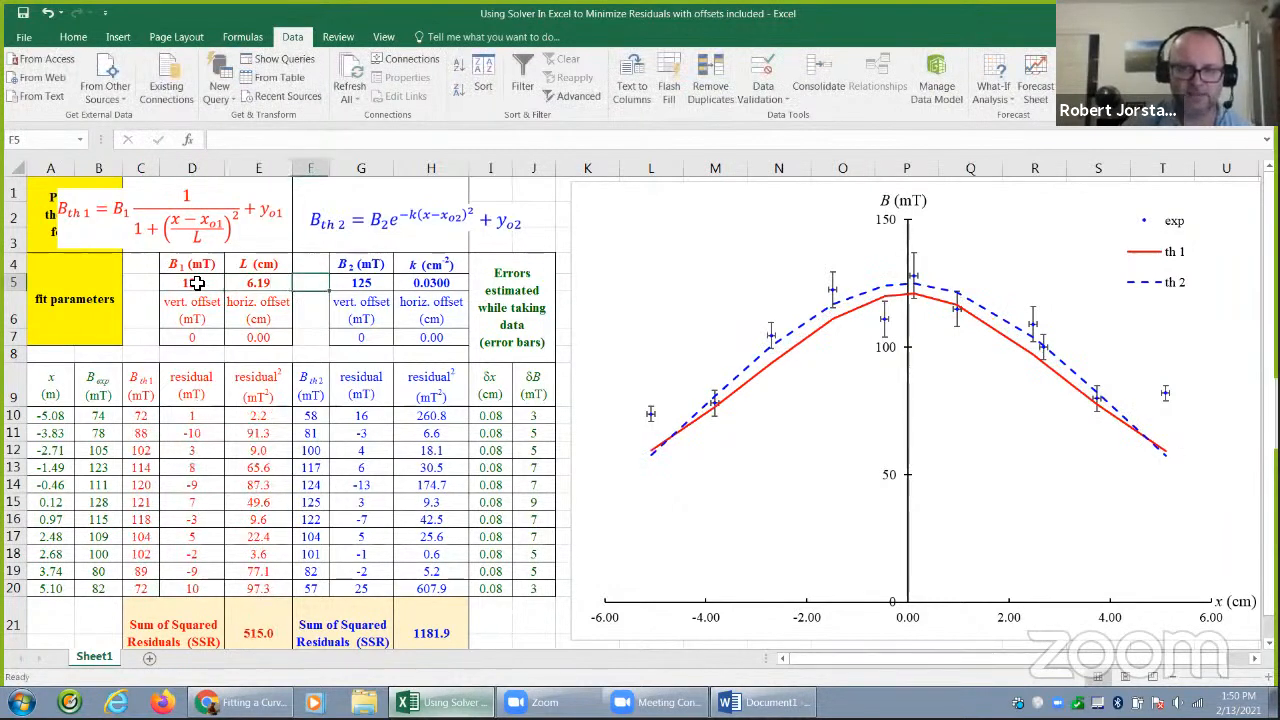
Set the second model's starting parameters to B2 = 119 mT and k = 0.02
key(Tab)
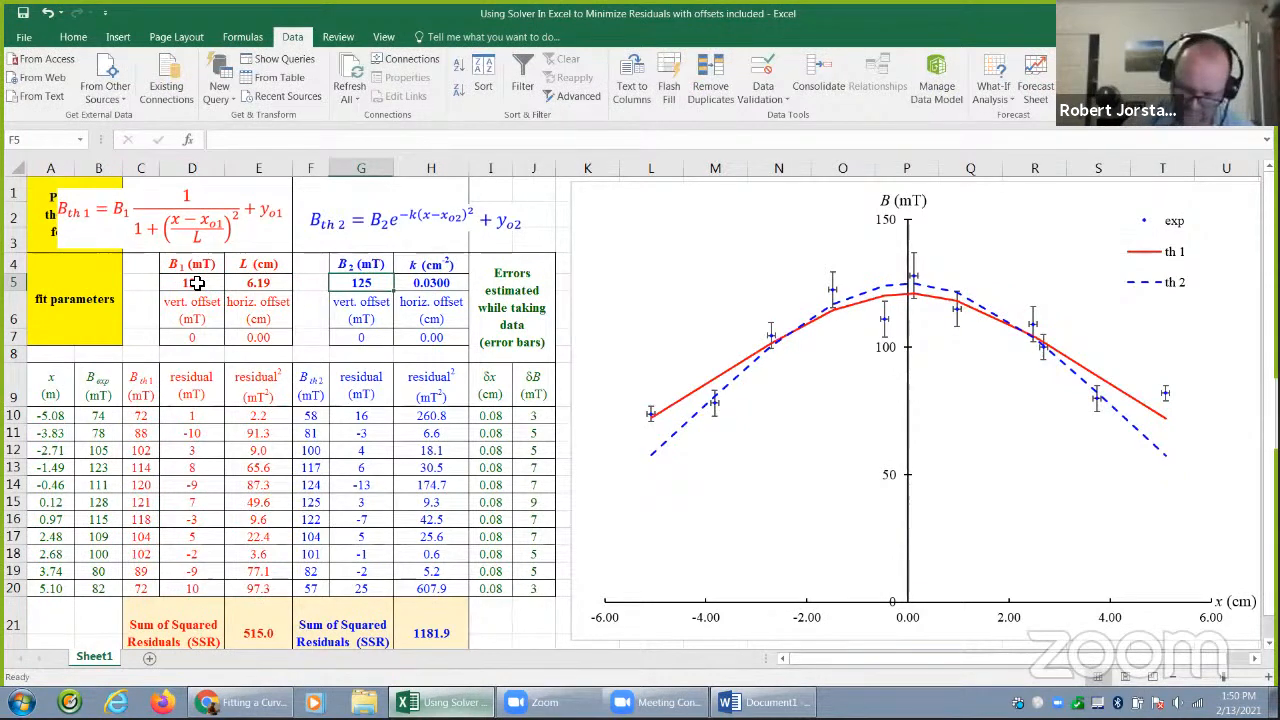
text(119)
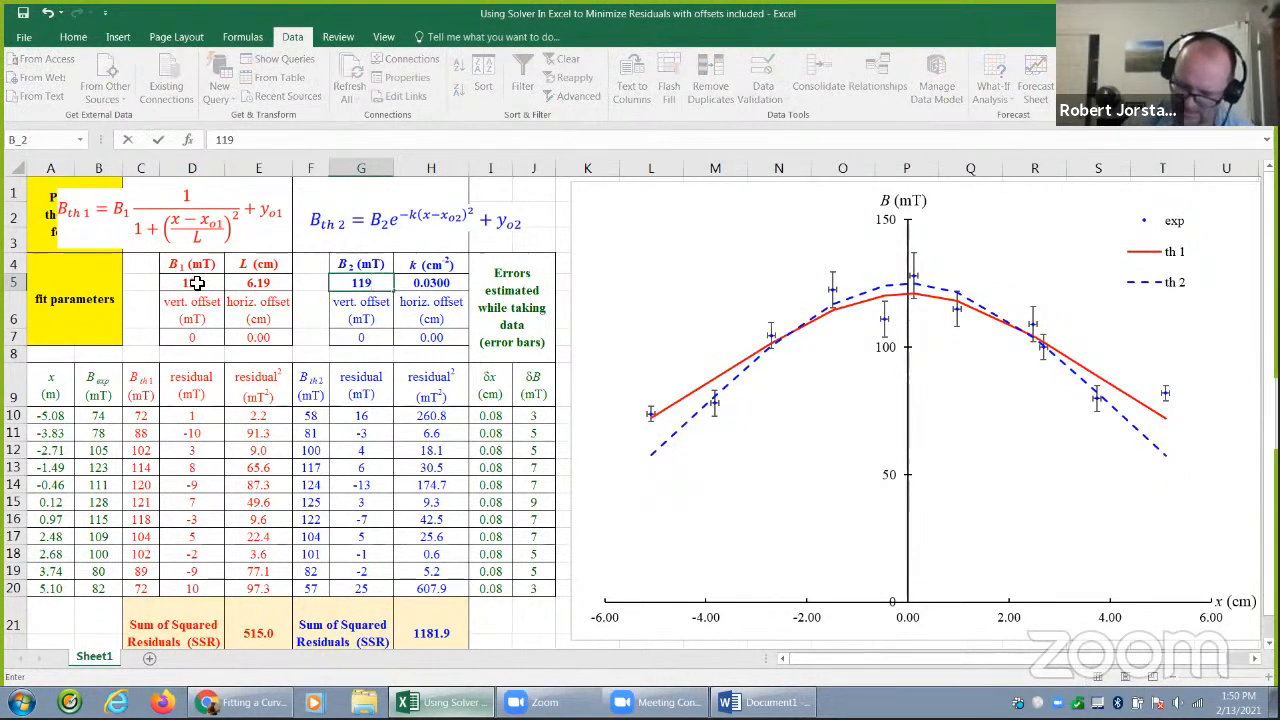
key(Tab)
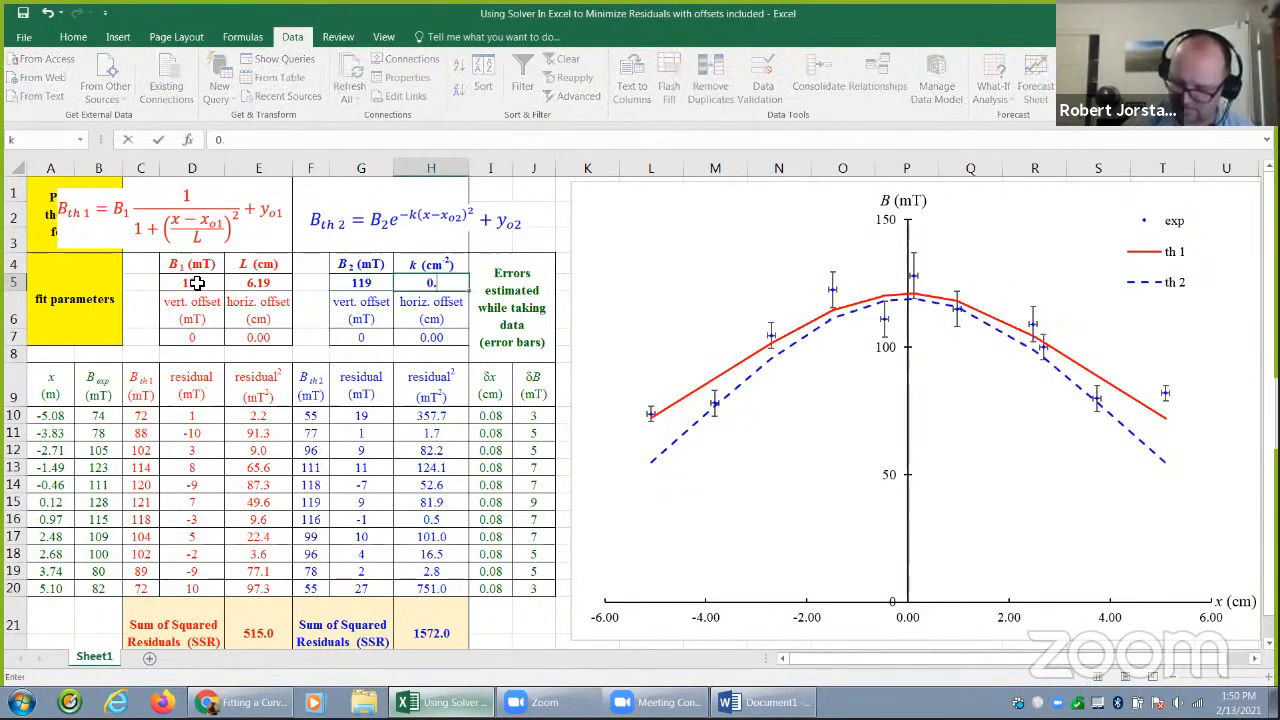
text(0.02)
key(Return)
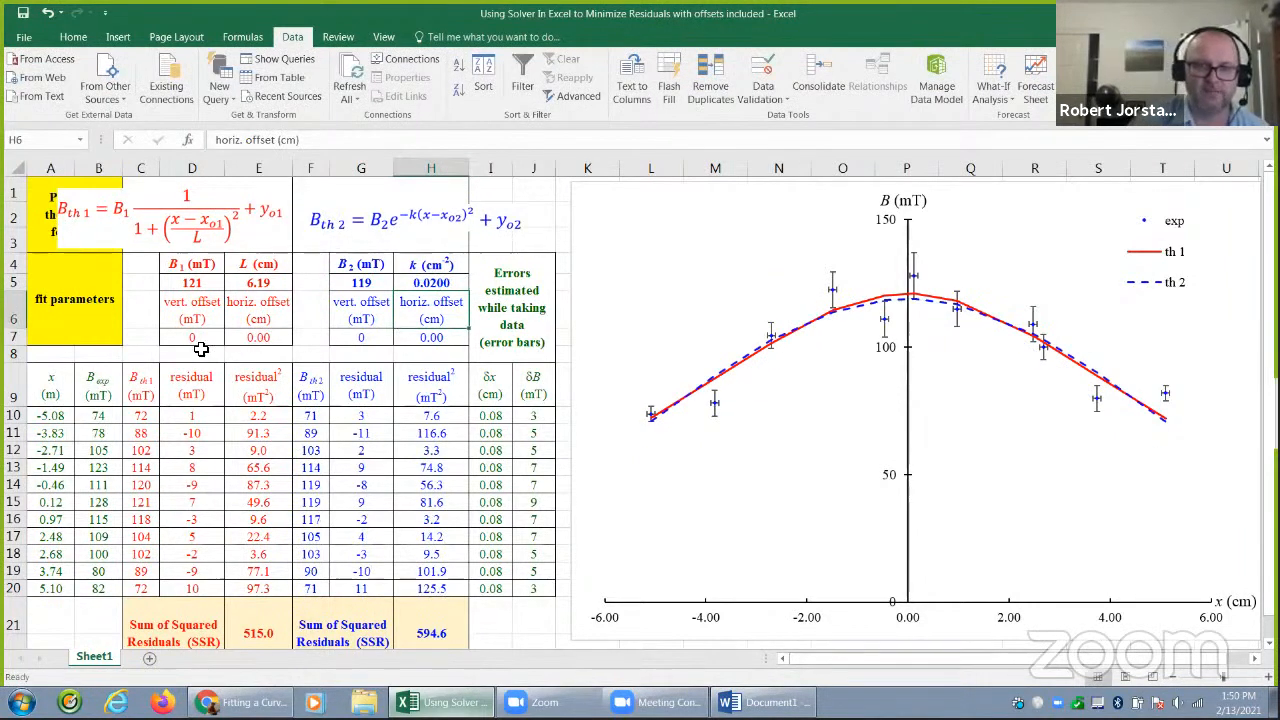
Try a vertical offset of 10 mT for the first model in D7, and reset it to 0
click(197, 337)
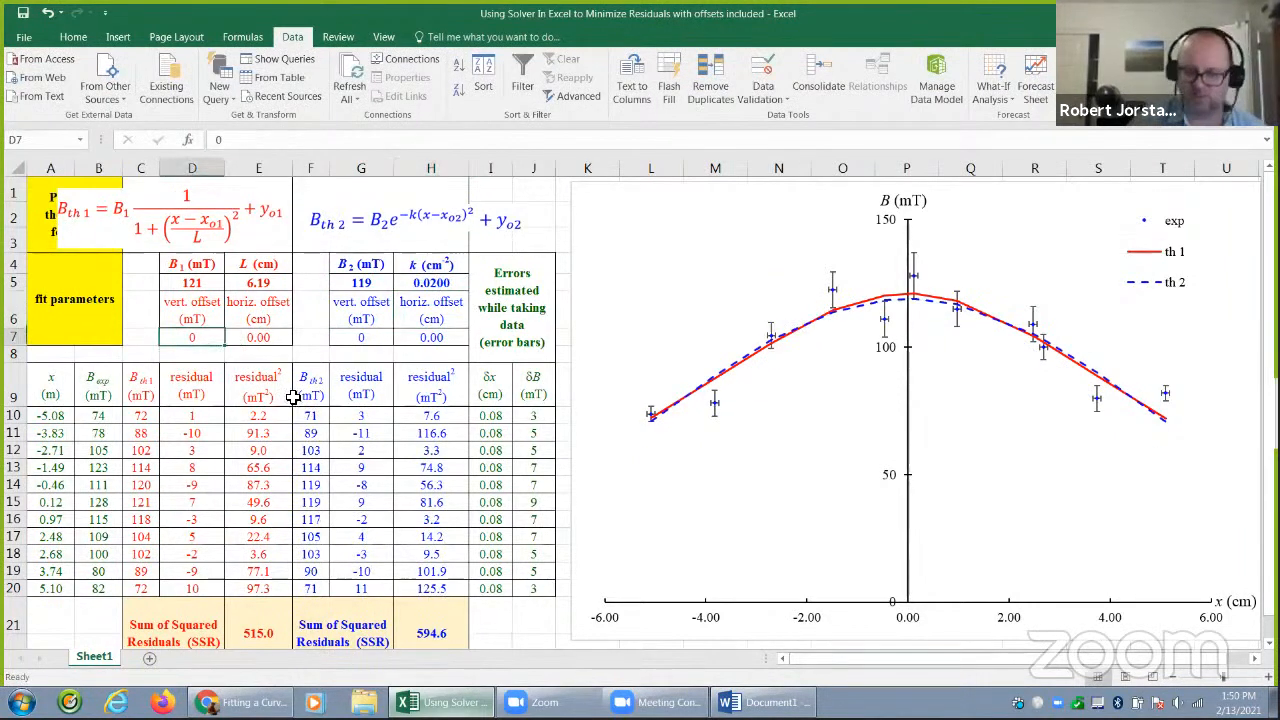
text(10)
key(Return)
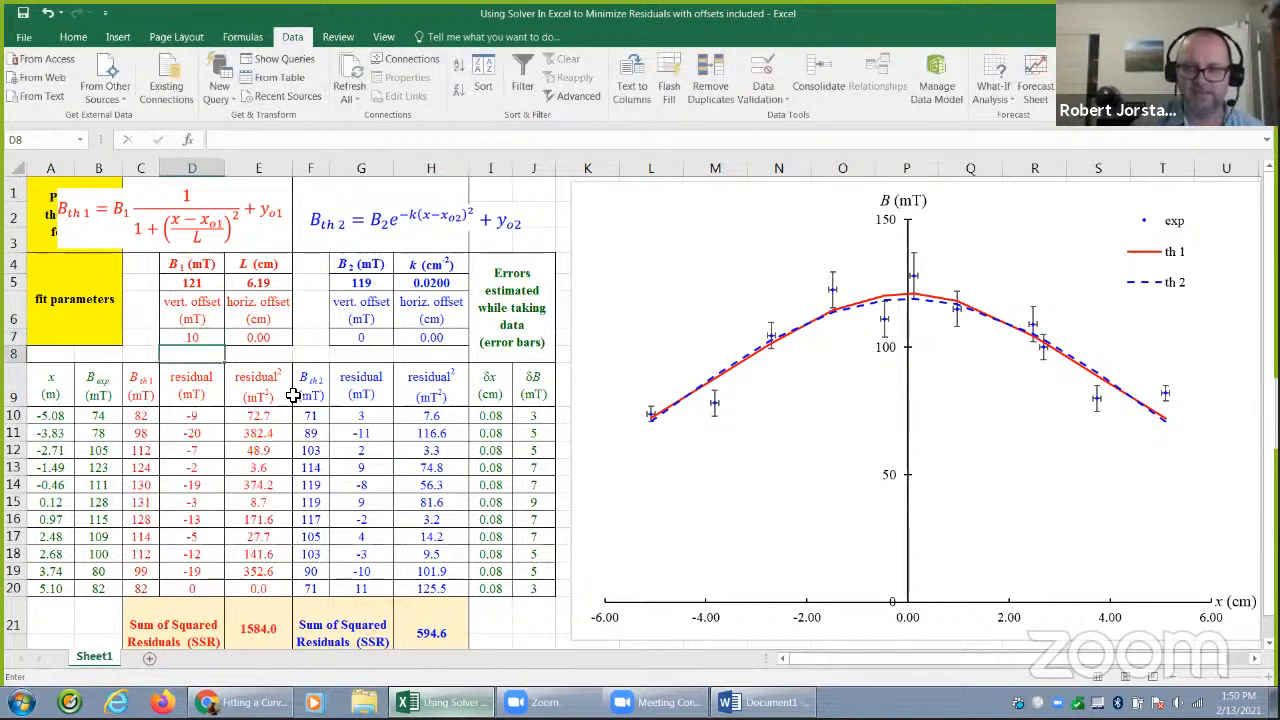
key(Up)
text(0)
key(Return)
key(Up)
Try a horizontal offset of 2 cm for the first model in E7, and reset it to 0
key(Right)
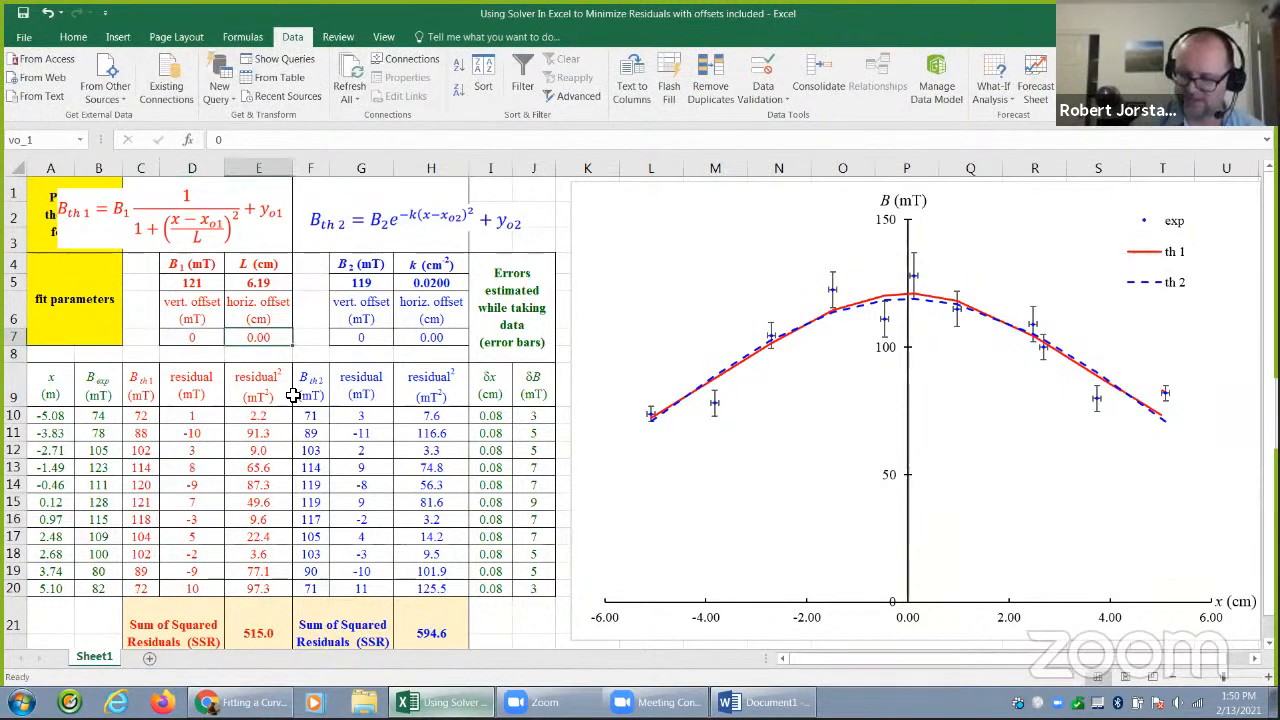
text(2)
key(ctrl+Return)
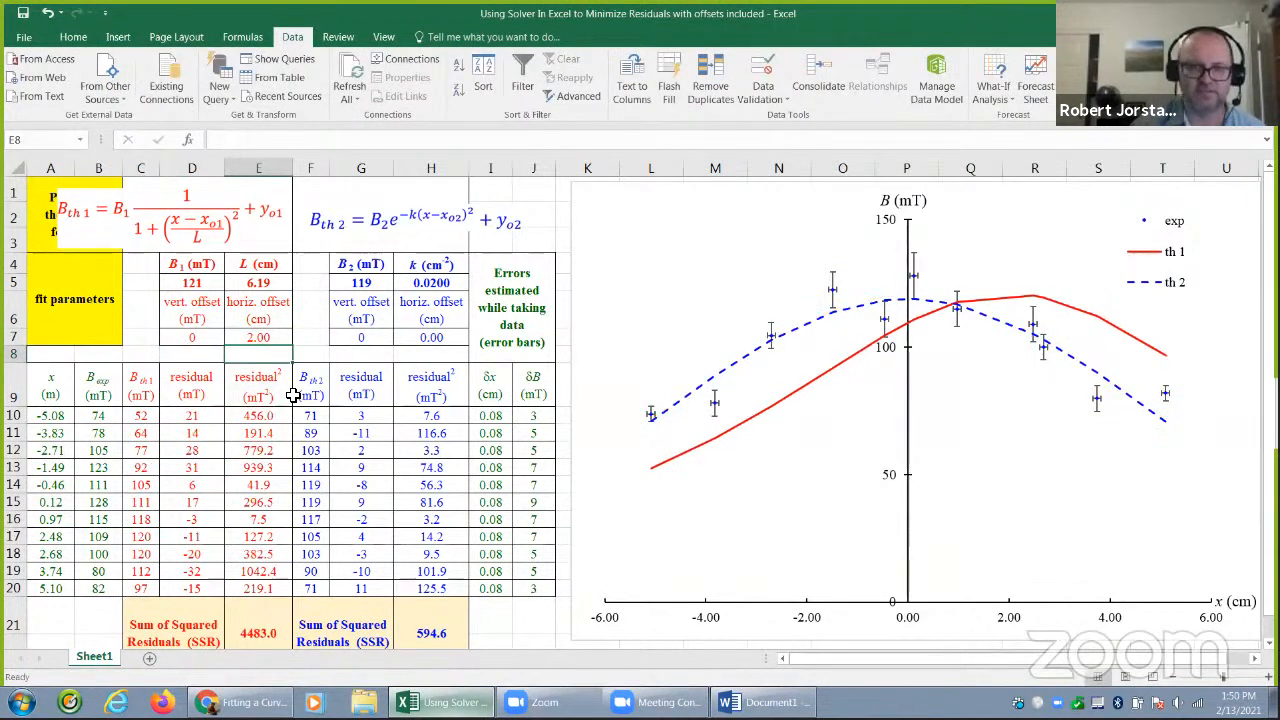
text(0)
Try a vertical offset of 10 mT for the second model in G7
key(Right)
key(Right)
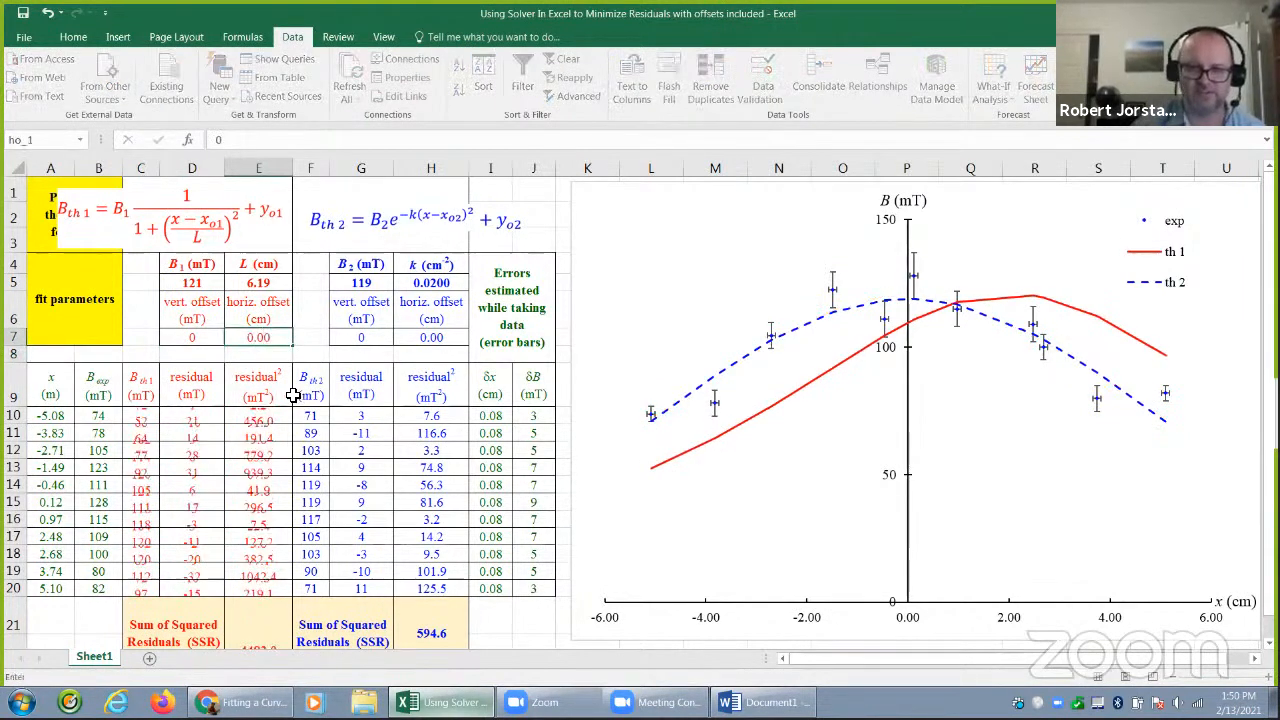
text(10)
key(Return)
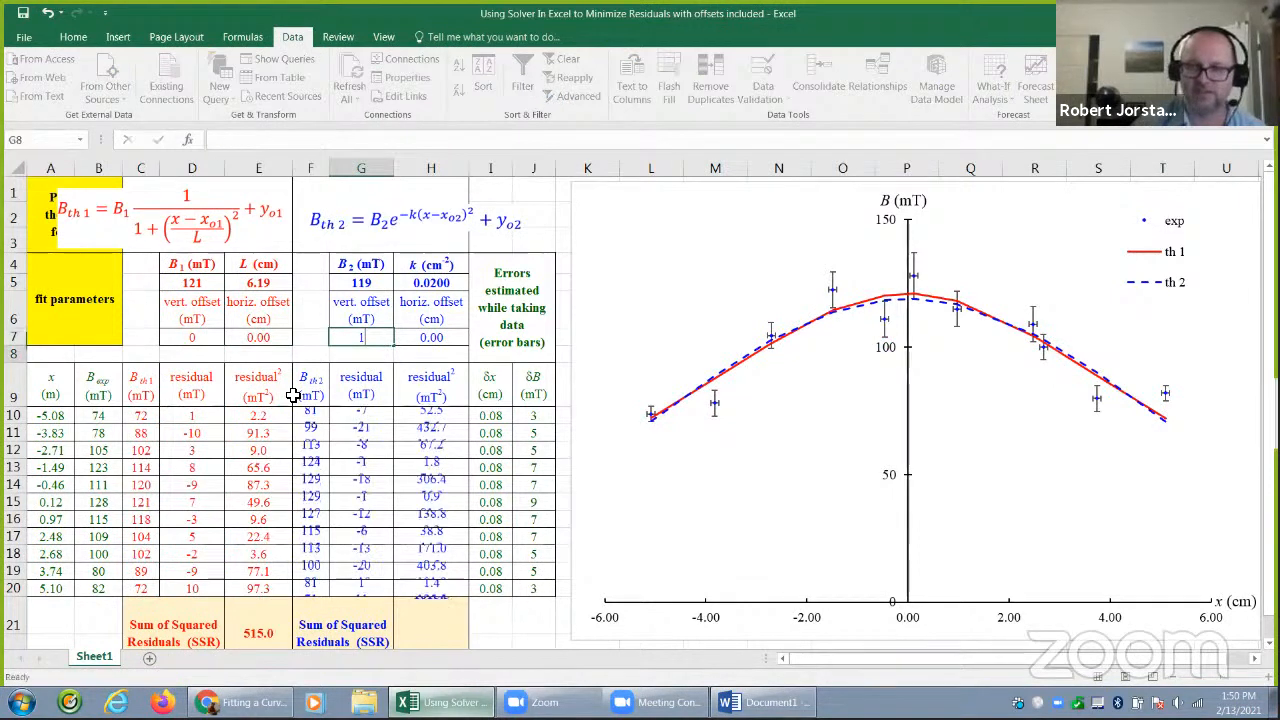
key(Up)
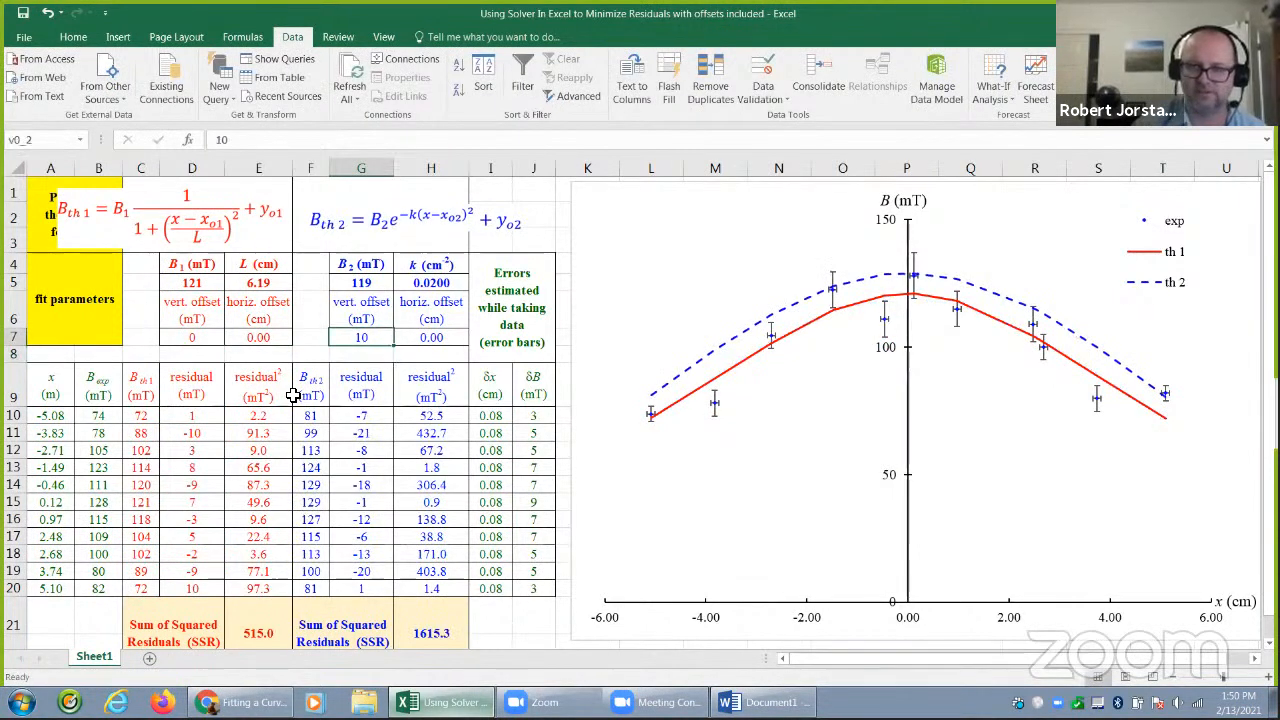
Try a horizontal offset of 2 cm for the second model in H7, and reset both of its offsets to 0
key(Right)
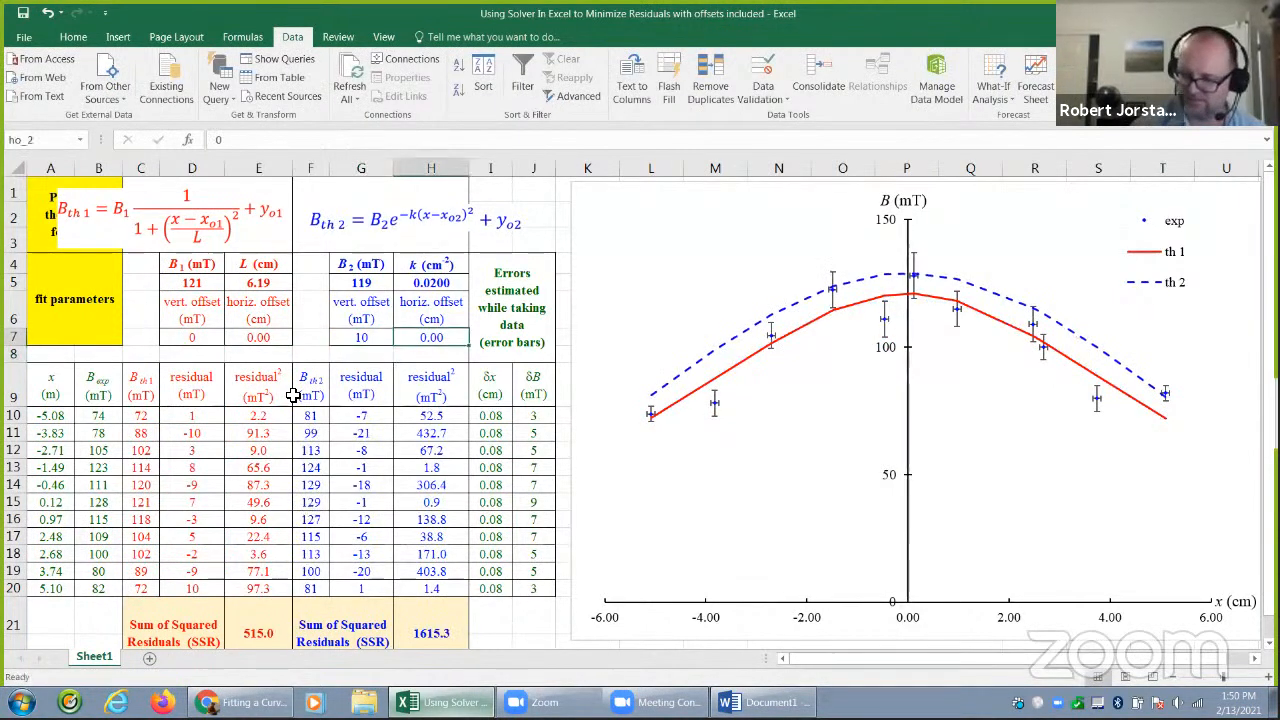
text(2)
key(Return)
key(Up)
key(Delete)
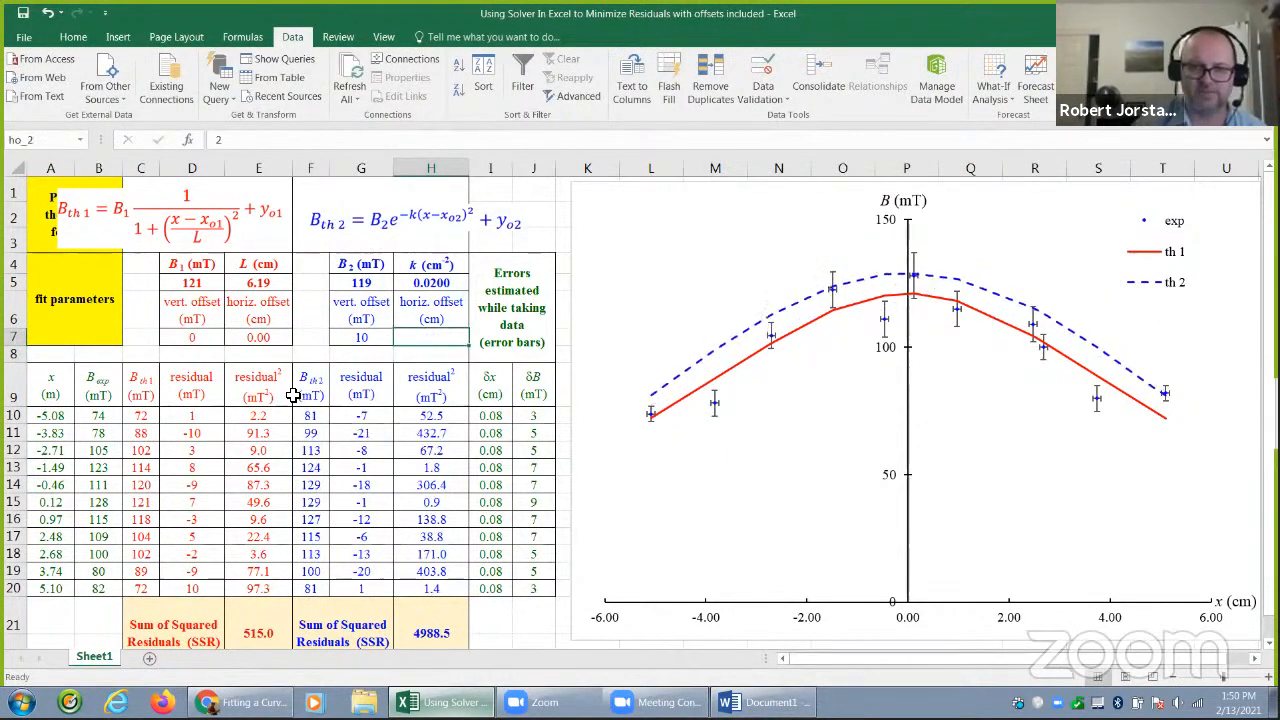
key(Left)
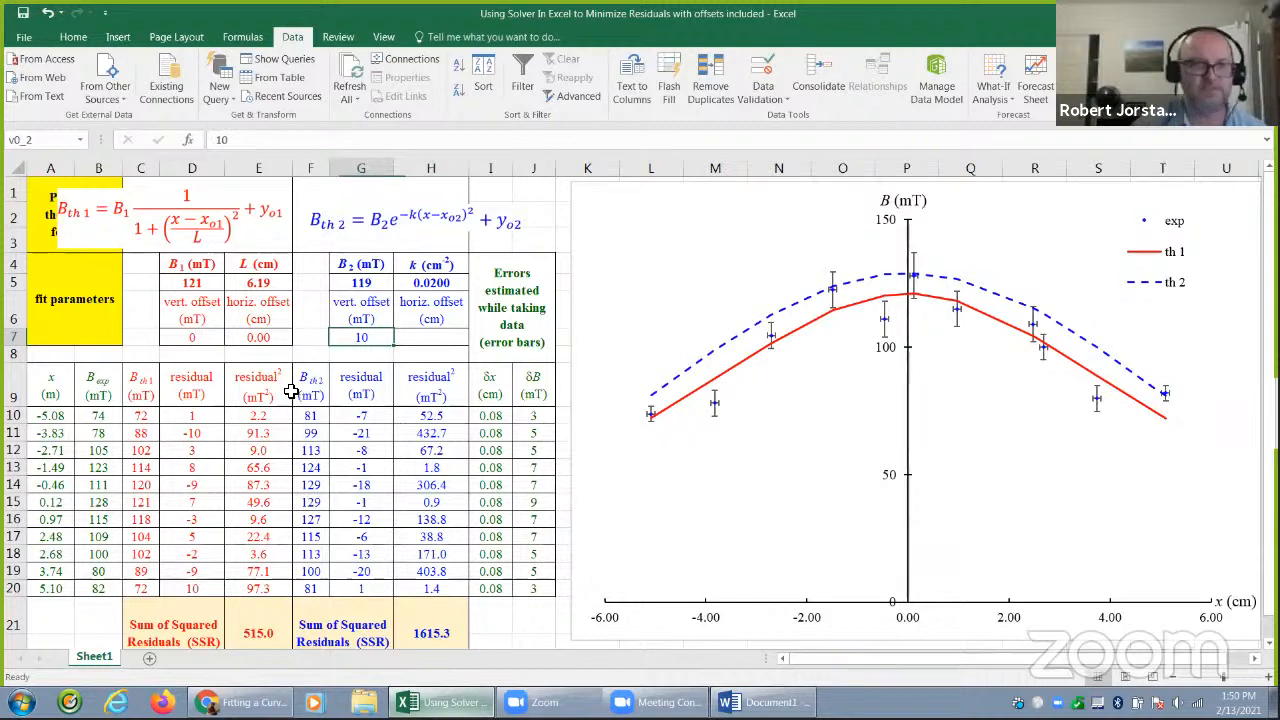
click(48, 13)
key(ctrl+y)
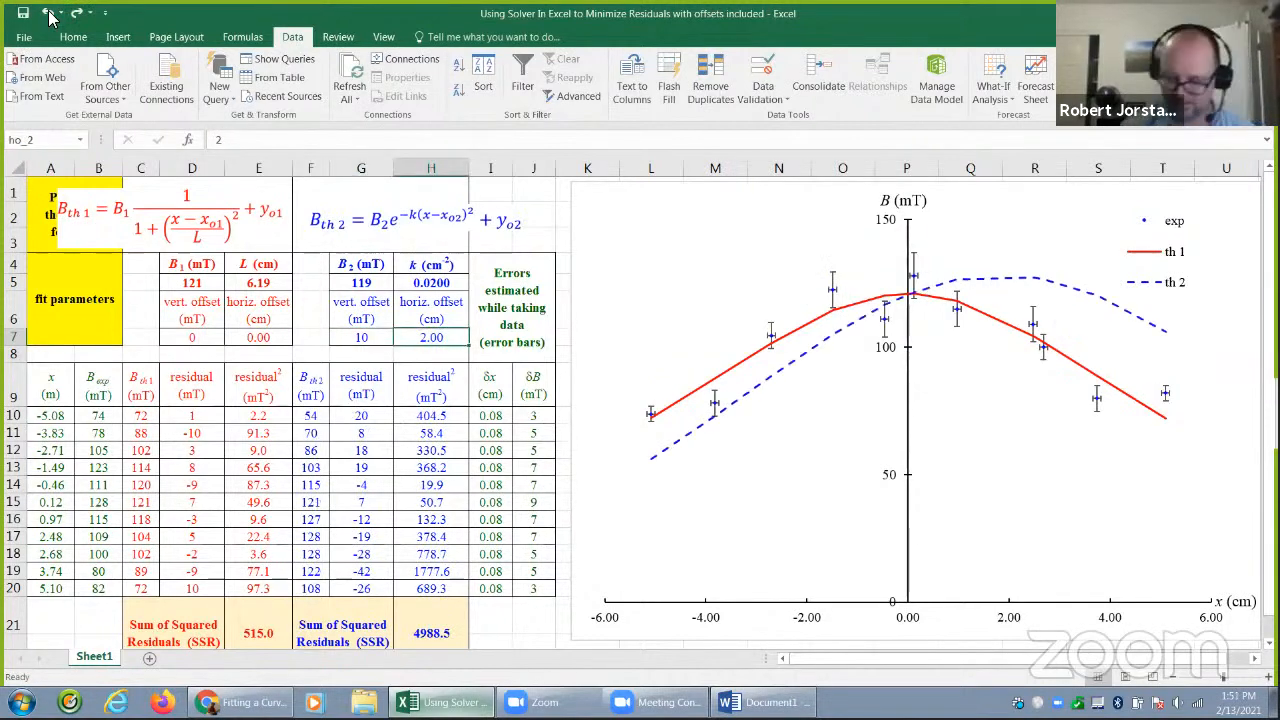
text(0)
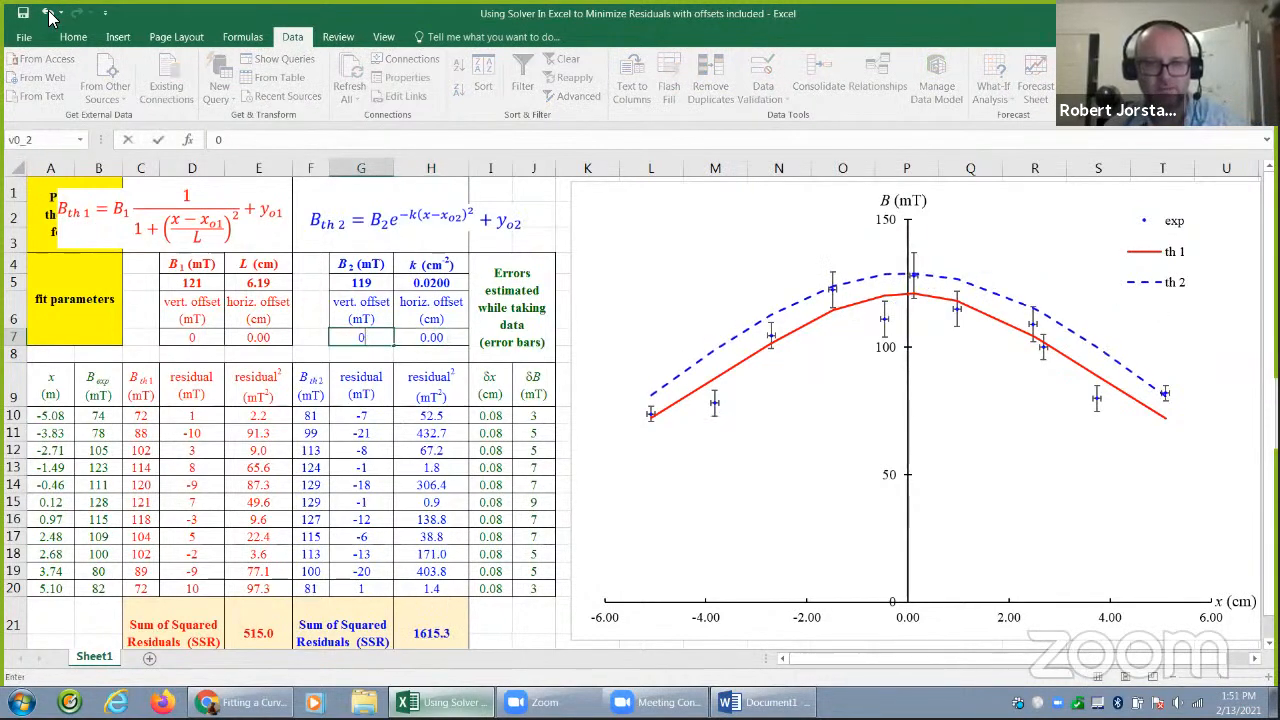
key(Return)
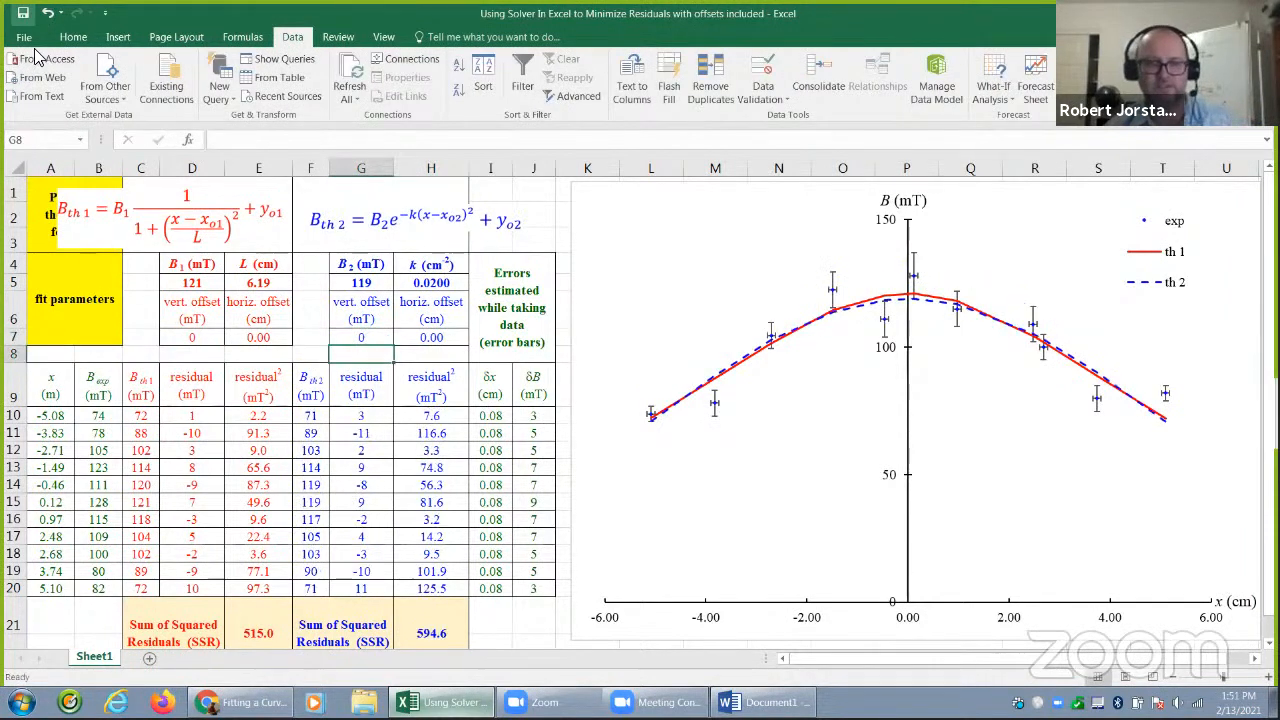
Examine the first model's theoretical field formula in C10 and the parameter cells it references, leaving it unedited
click(148, 417)
double_click(148, 417)
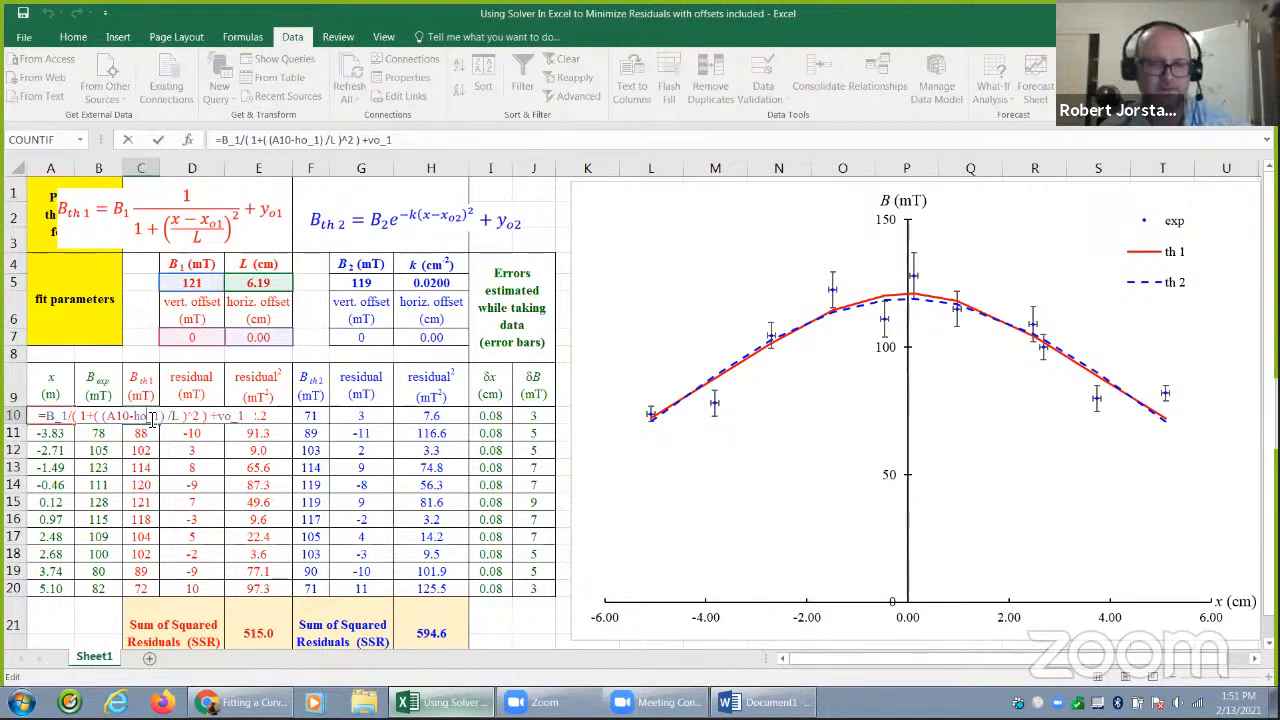
key(Escape)
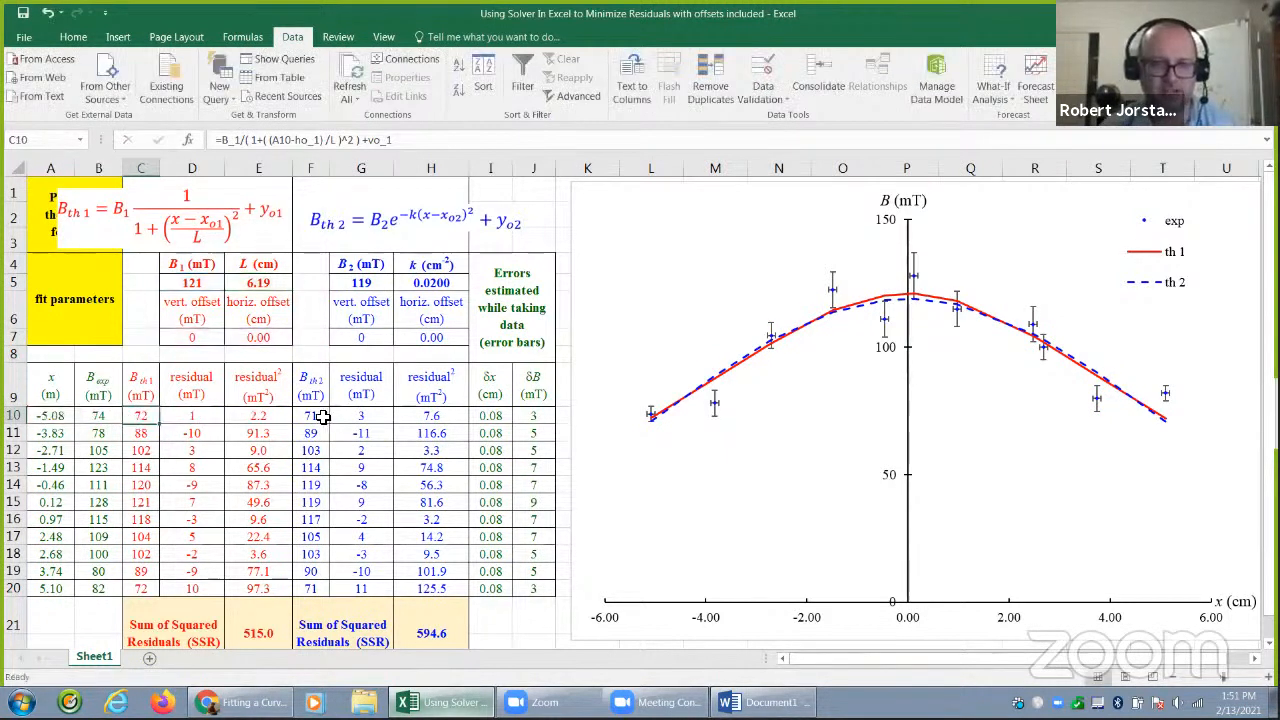
Examine the second model's theoretical field formula in F10 and the parameter cells it references, leaving it unedited
click(322, 416)
double_click(323, 416)
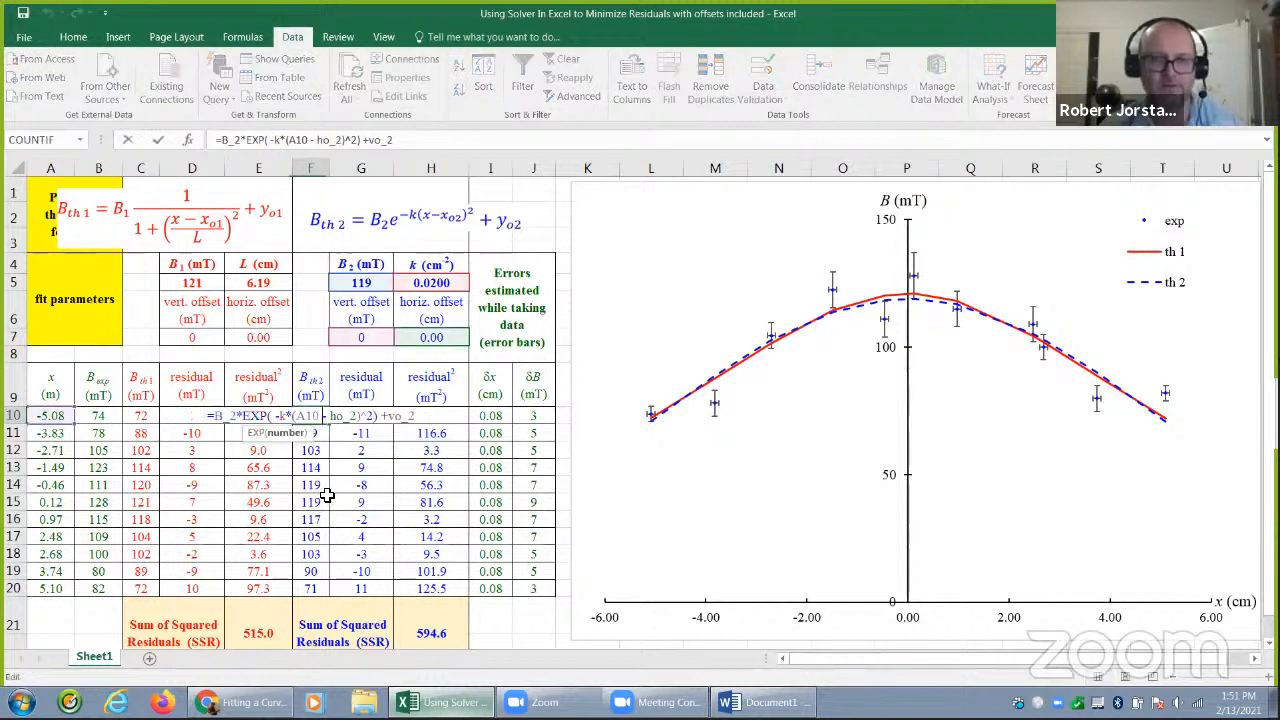
key(Escape)
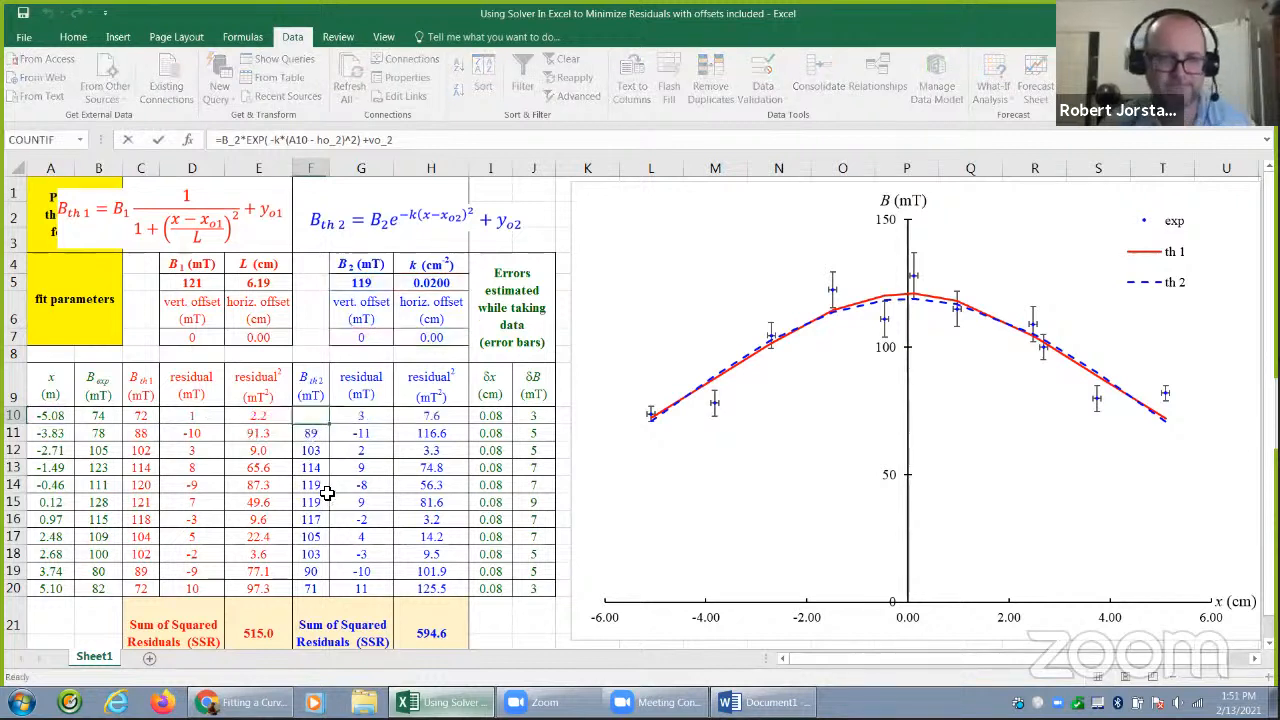
Minimise the first model's sum of squared residuals in E21 with Solver by varying D5:E5 and D7:E7, and keep the solution
click(268, 635)
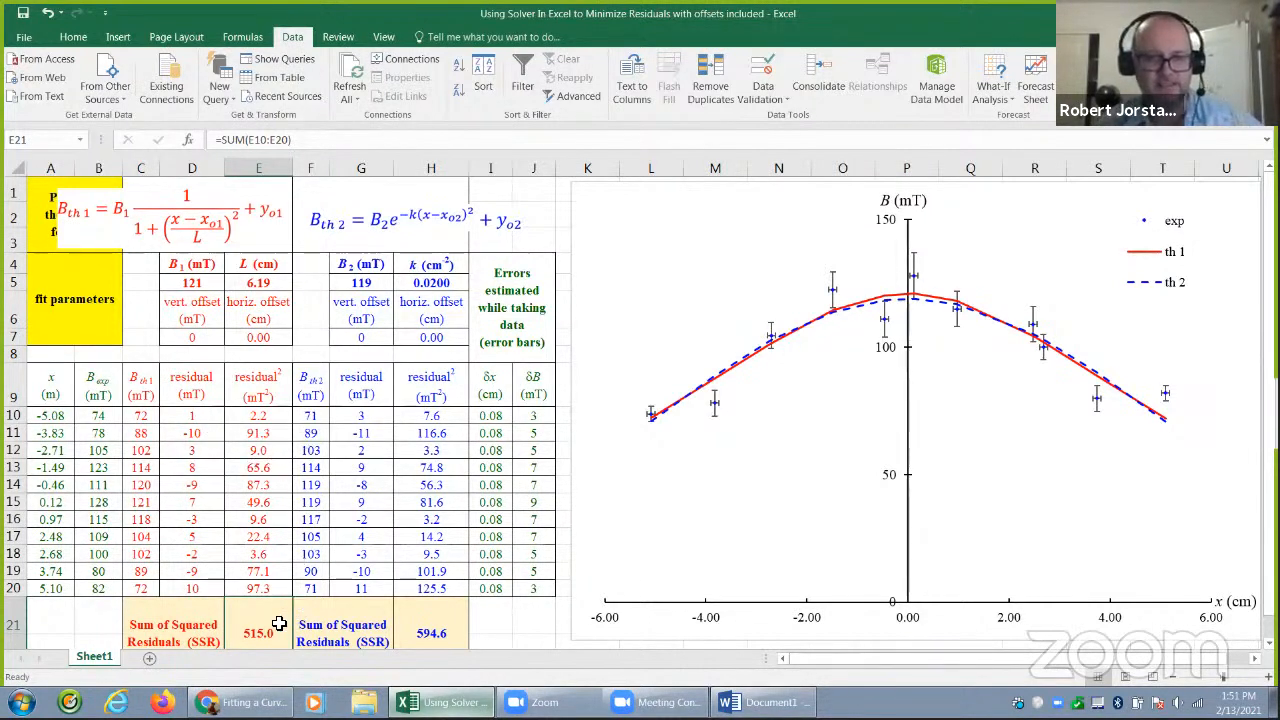
click(1216, 60)
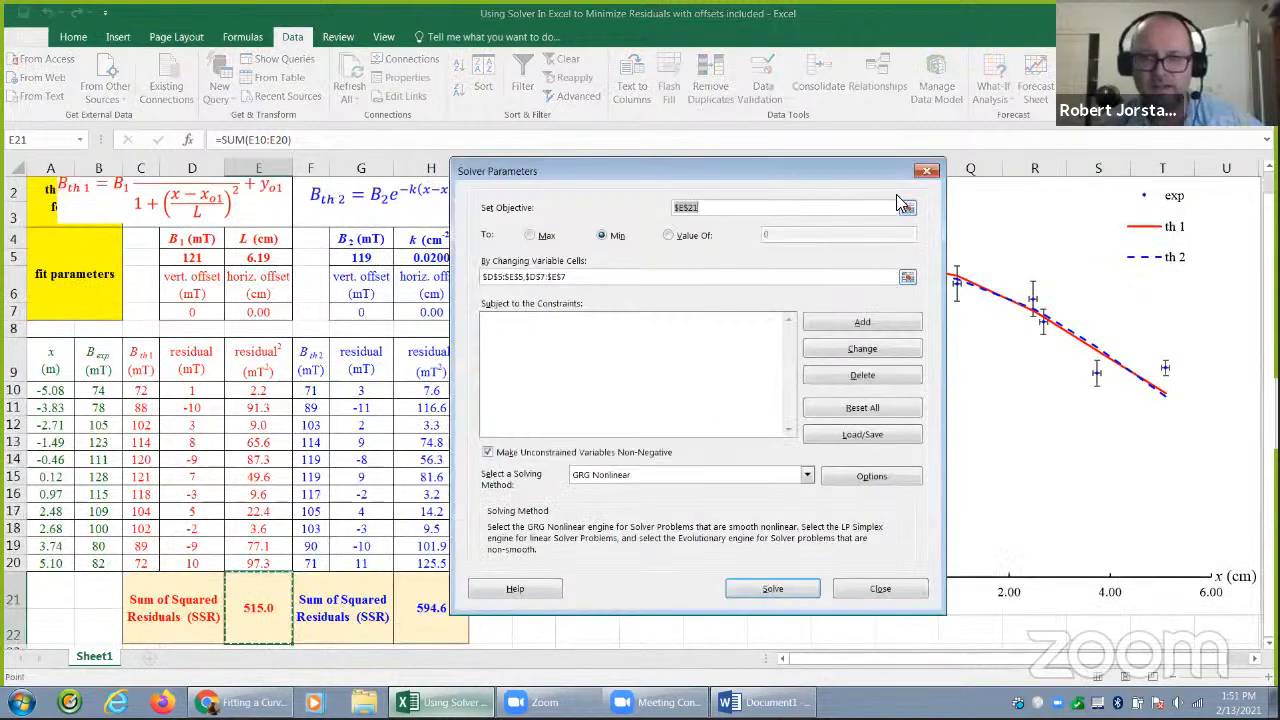
click(782, 589)
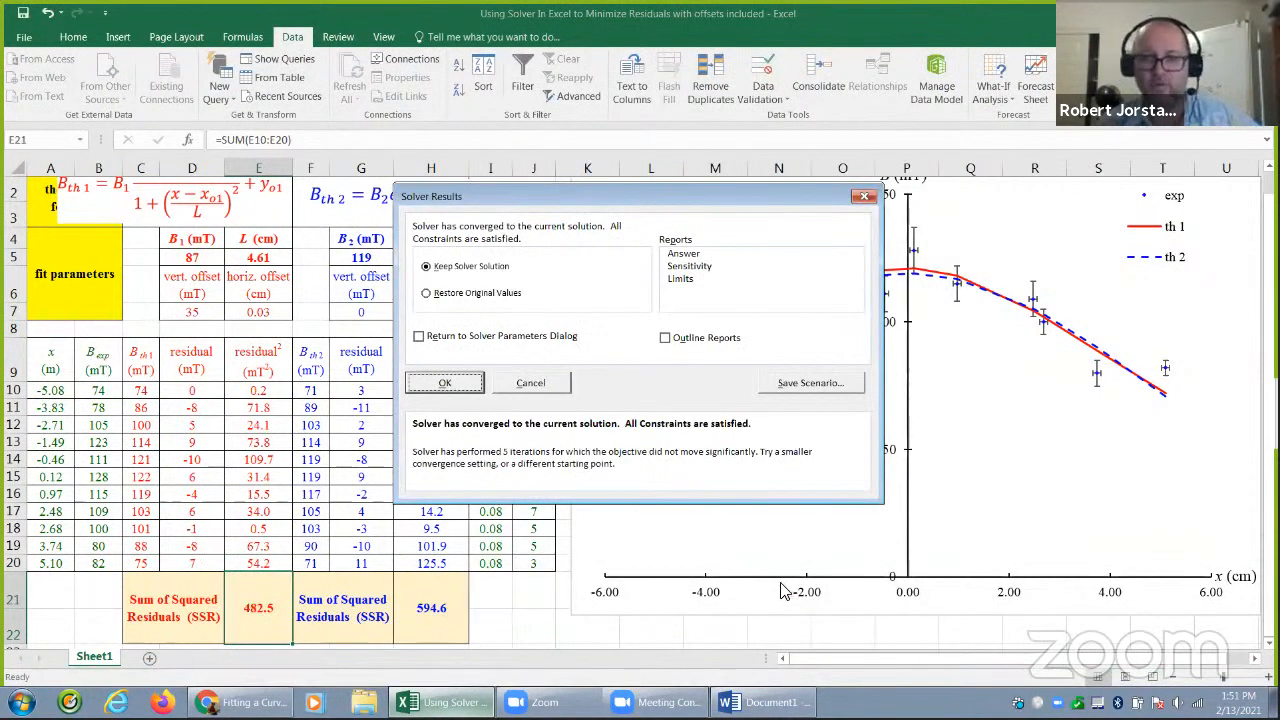
click(441, 385)
Set the Solver objective to the second model's sum of squared residuals in H21
click(462, 612)
click(1165, 70)
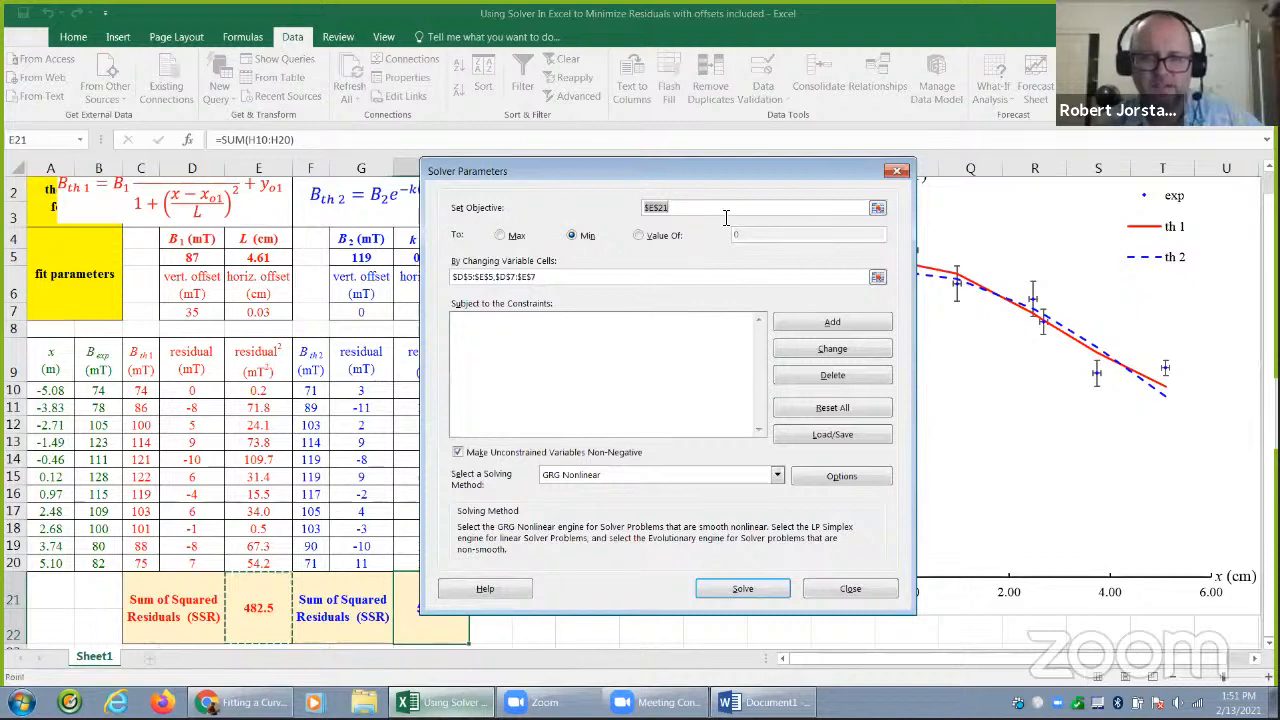
click(877, 207)
click(440, 610)
click(962, 189)
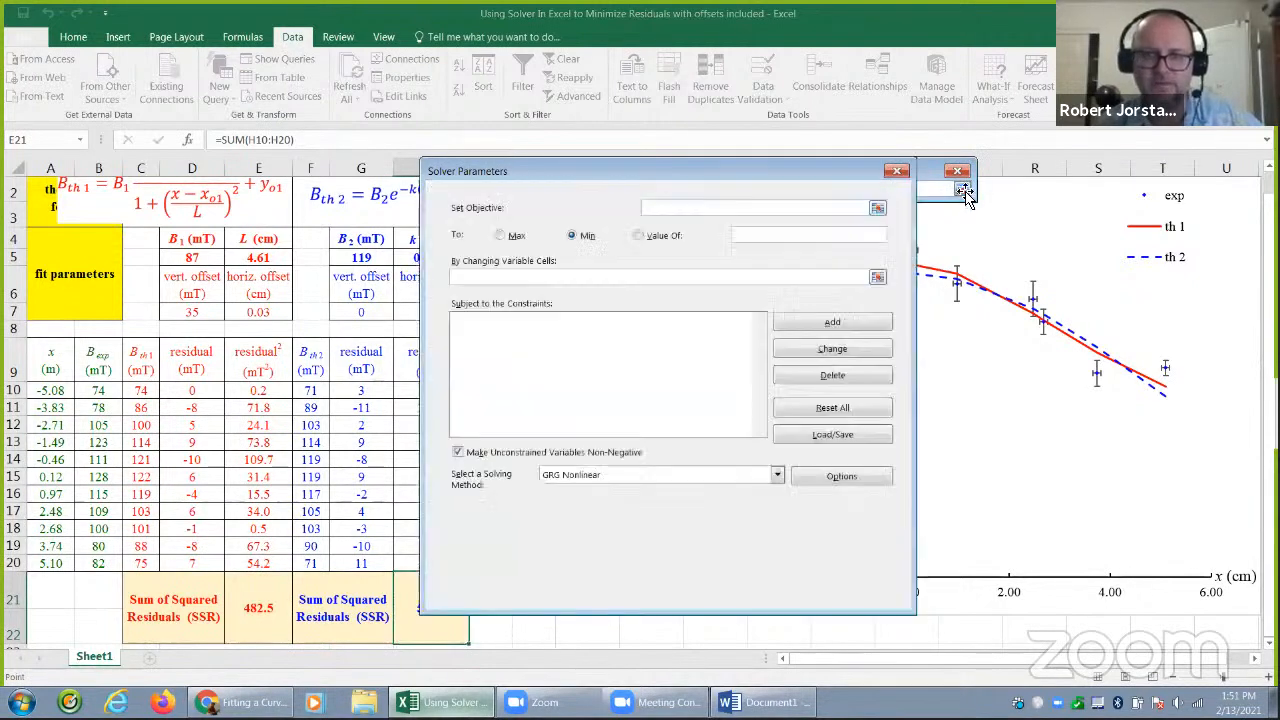
Set the Solver variable cells to G5:H5 and G7:H7, solve for the minimum and keep the solution
click(877, 277)
drag(364, 257, 394, 259)
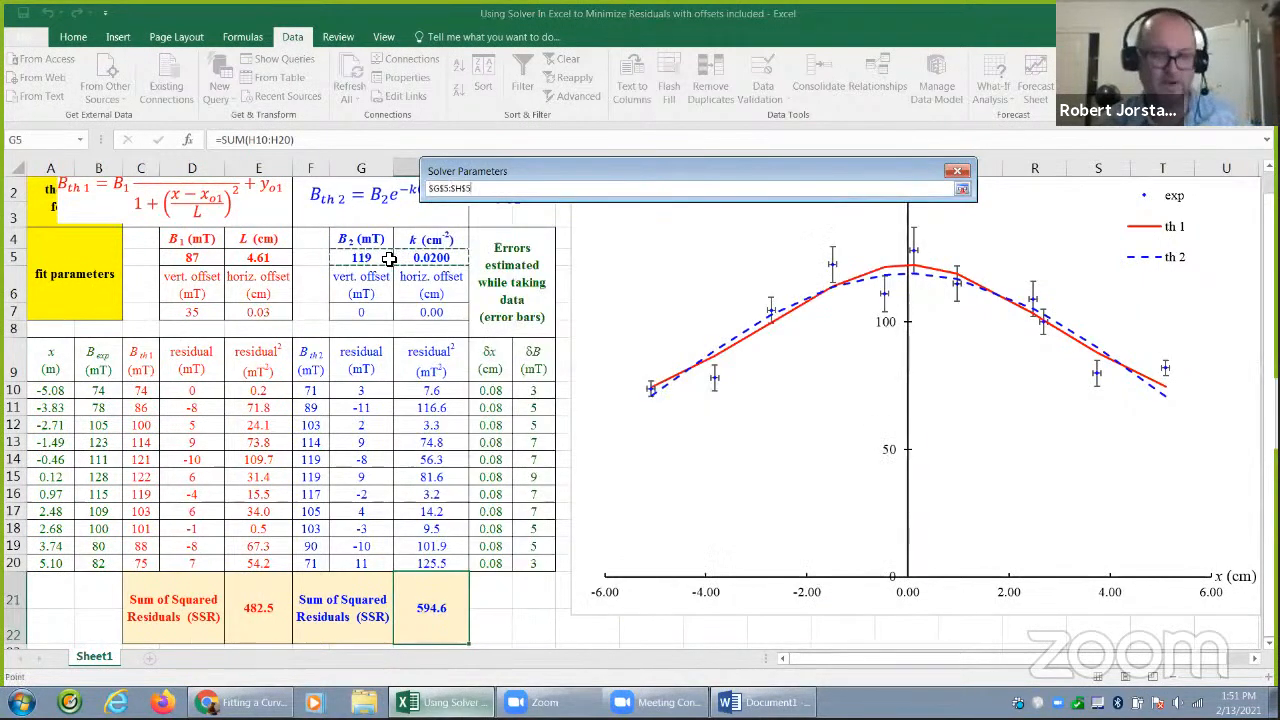
ctrl+click(369, 312)
drag(411, 311, 431, 312)
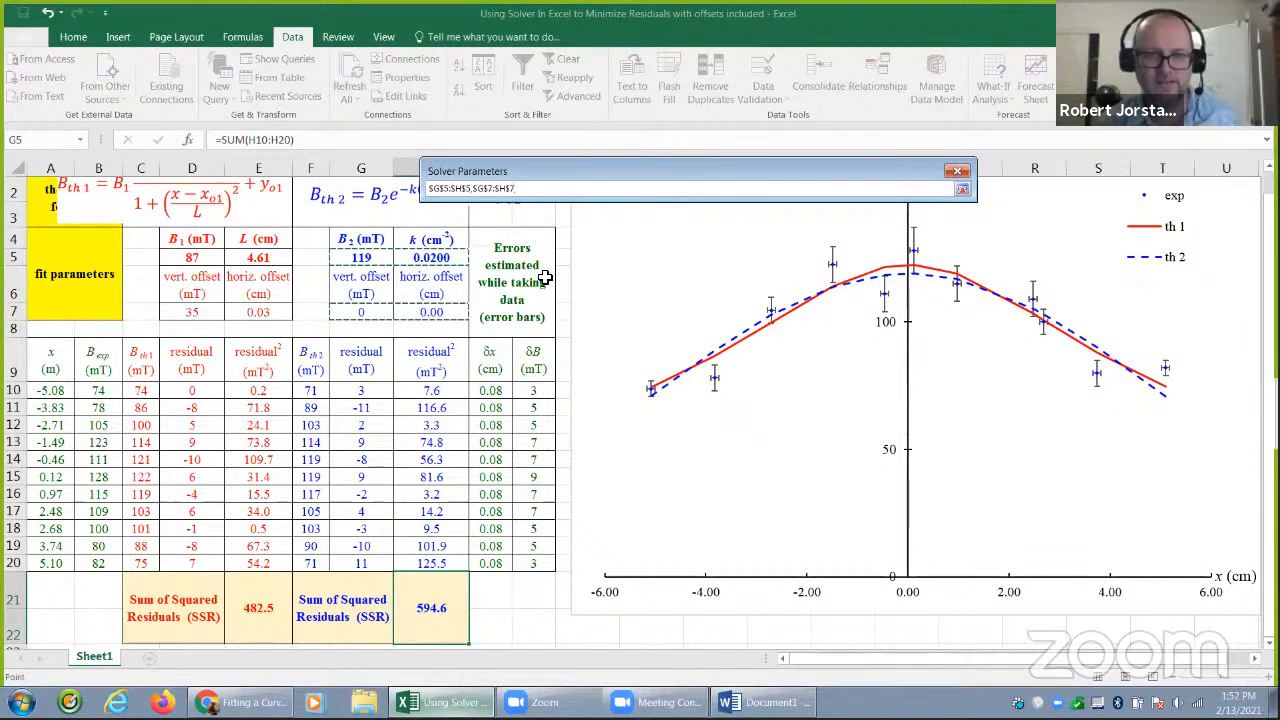
click(962, 189)
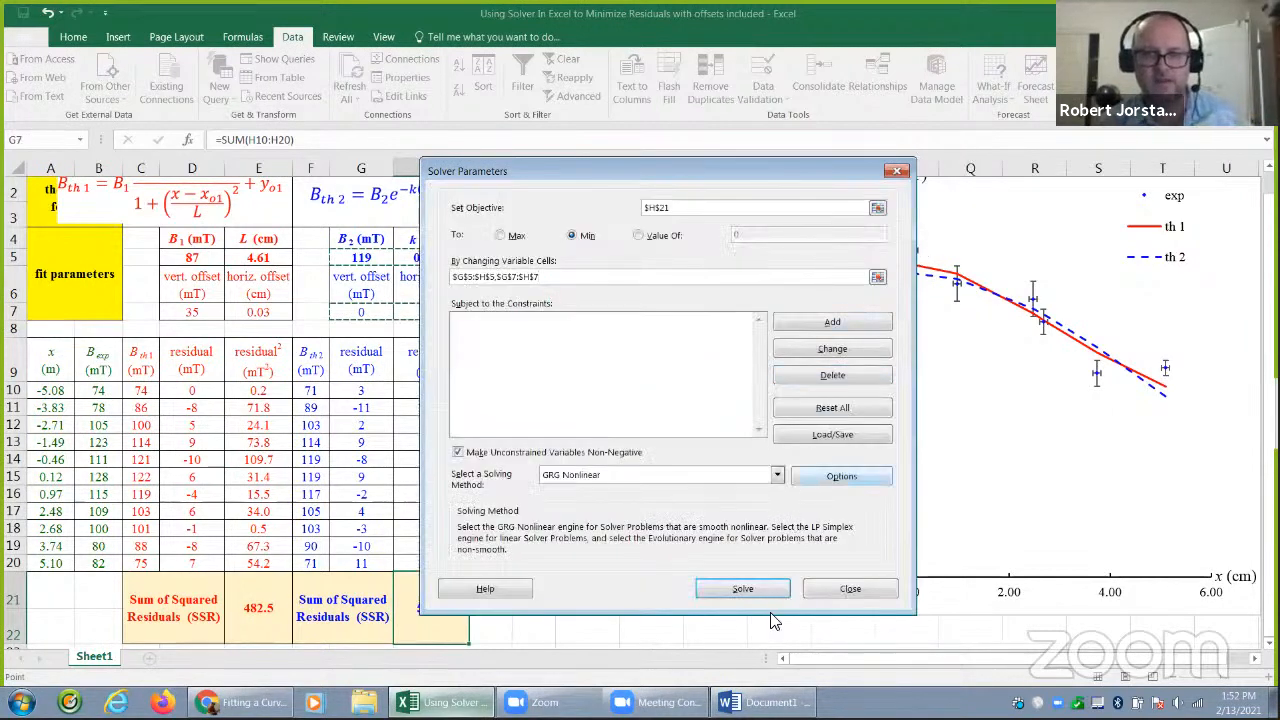
click(750, 590)
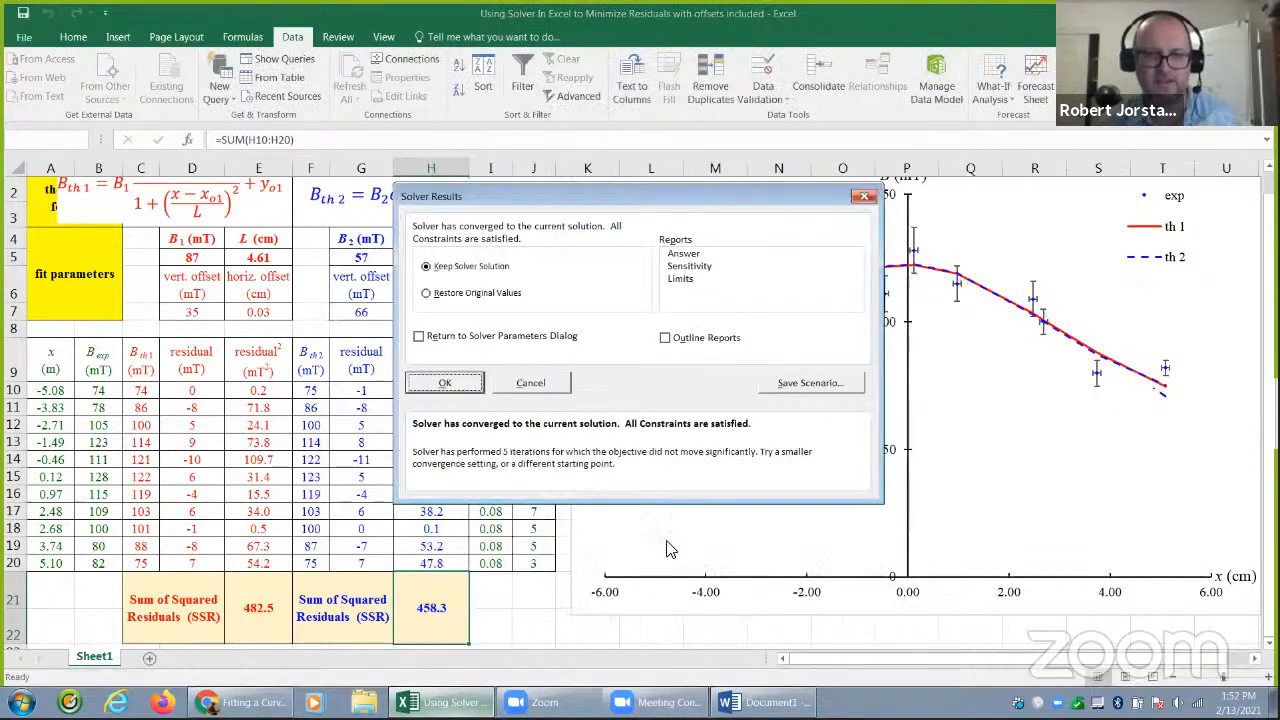
click(452, 382)
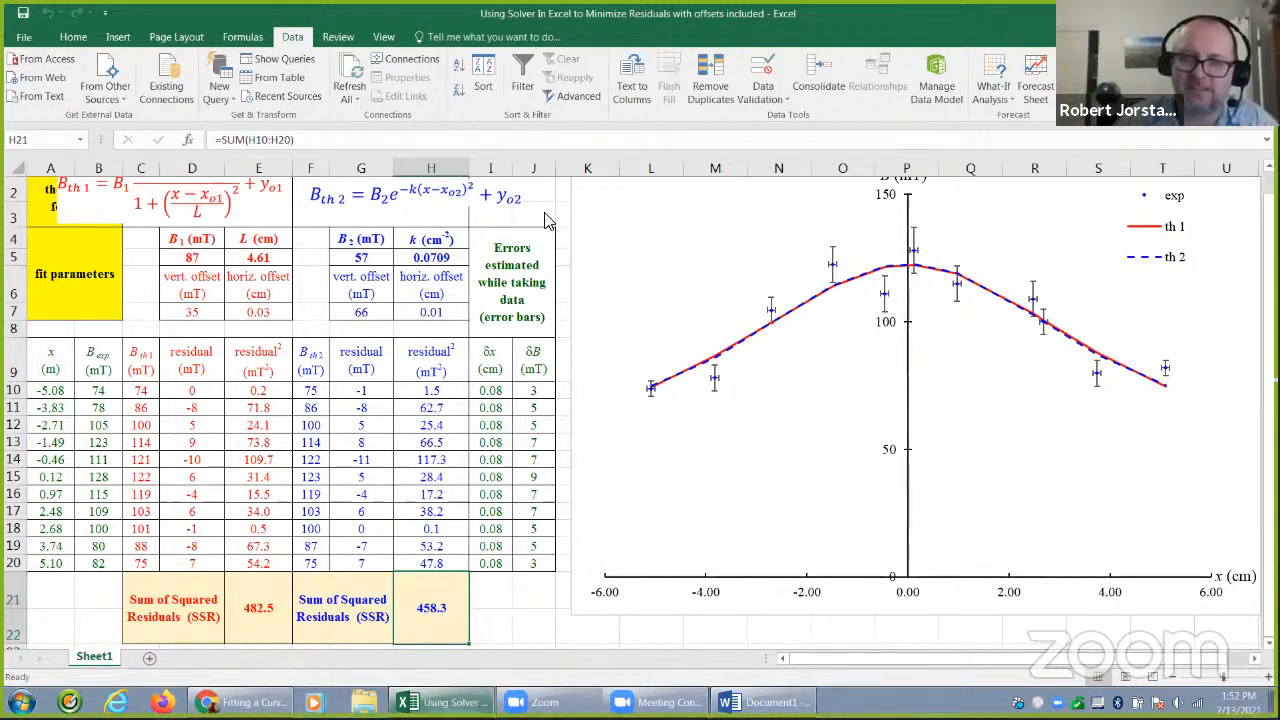
Circle the second model's B2, vertical offset and horizontal offset values in blue with the Zoom annotation pen
click(601, 99)
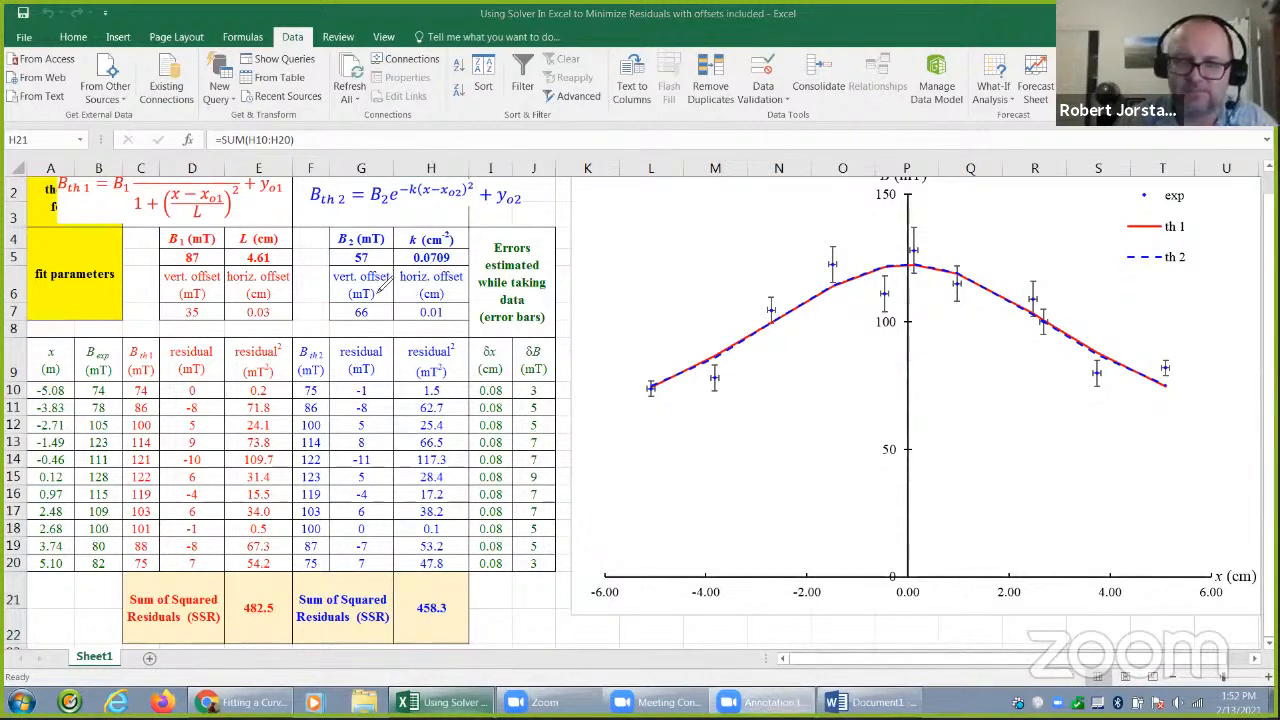
mouse_move(383, 284)
mouse_down()
mouse_move(342, 304)
mouse_move(372, 332)
mouse_move(390, 296)
mouse_move(362, 272)
mouse_move(376, 248)
mouse_up()
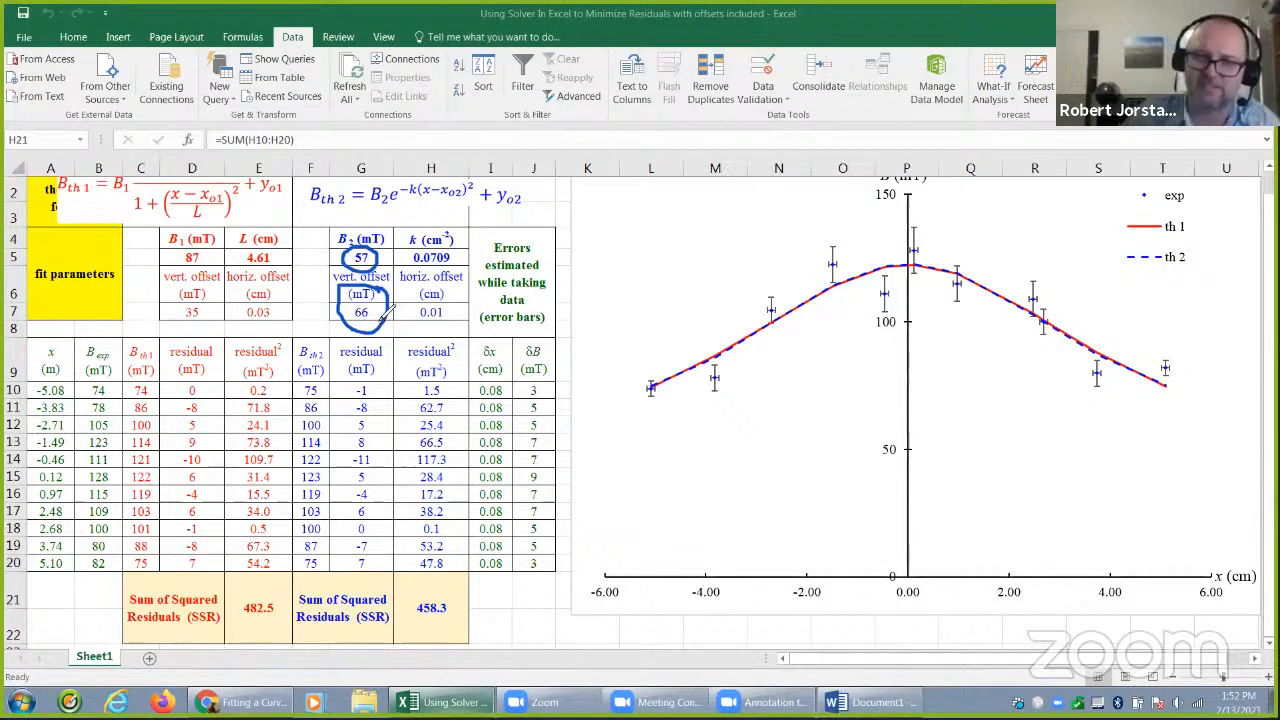
mouse_move(452, 295)
mouse_down()
mouse_move(412, 312)
mouse_move(465, 330)
mouse_move(450, 320)
mouse_up()
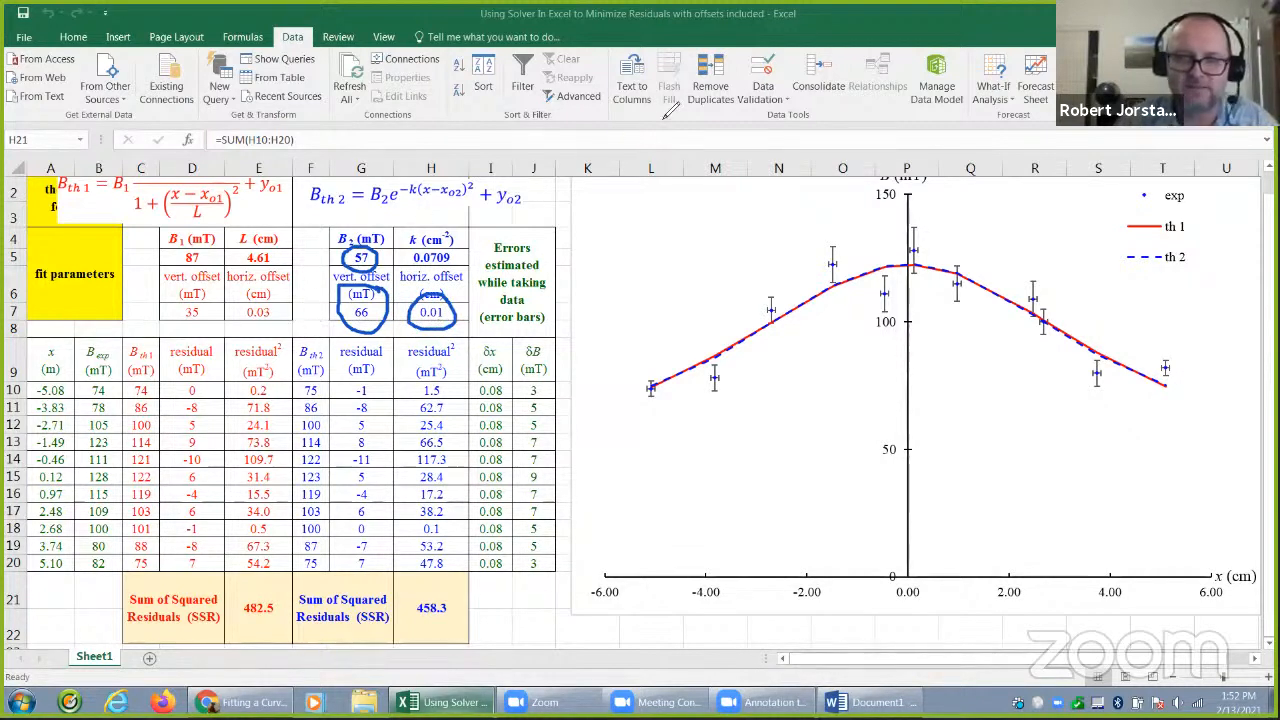
Circle the first model's vertical offset, its B1 value and both sums of squared residuals in pink, and clear all annotations
mouse_move(200, 283)
mouse_down()
mouse_move(180, 295)
mouse_move(192, 328)
mouse_move(225, 300)
mouse_move(203, 287)
mouse_up()
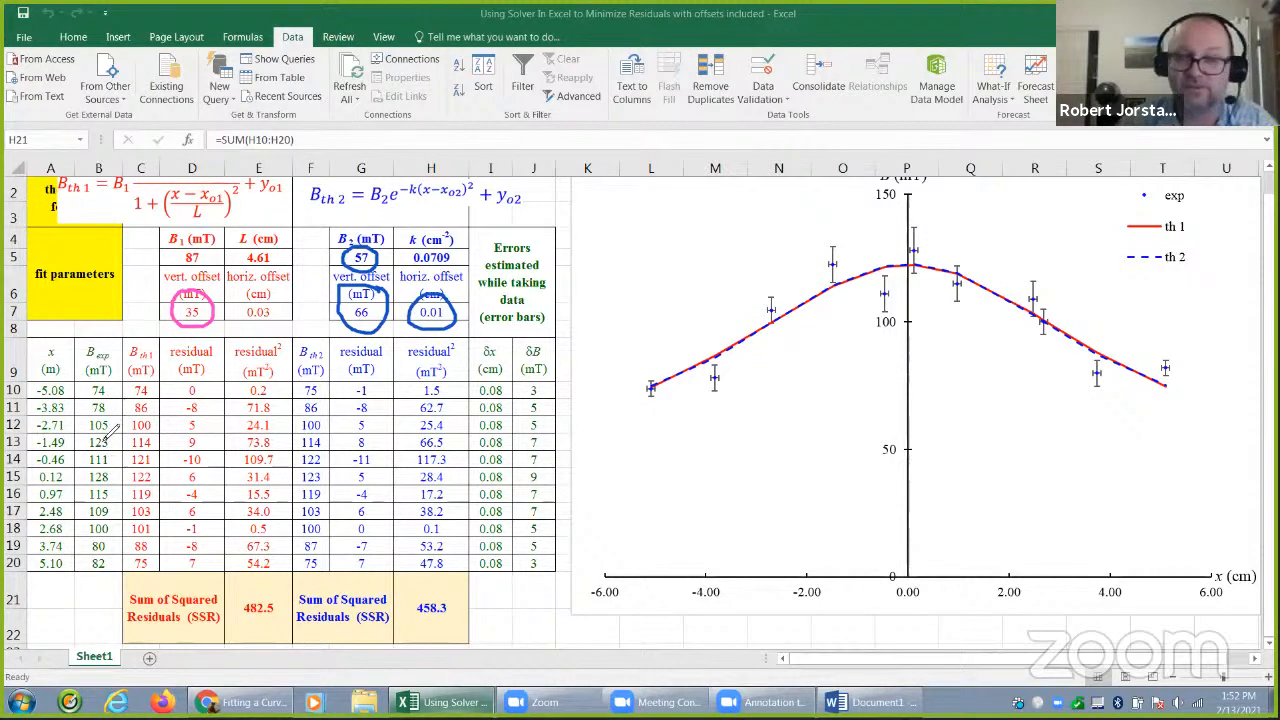
mouse_move(216, 244)
mouse_down()
mouse_move(176, 256)
mouse_move(212, 272)
mouse_move(216, 246)
mouse_up()
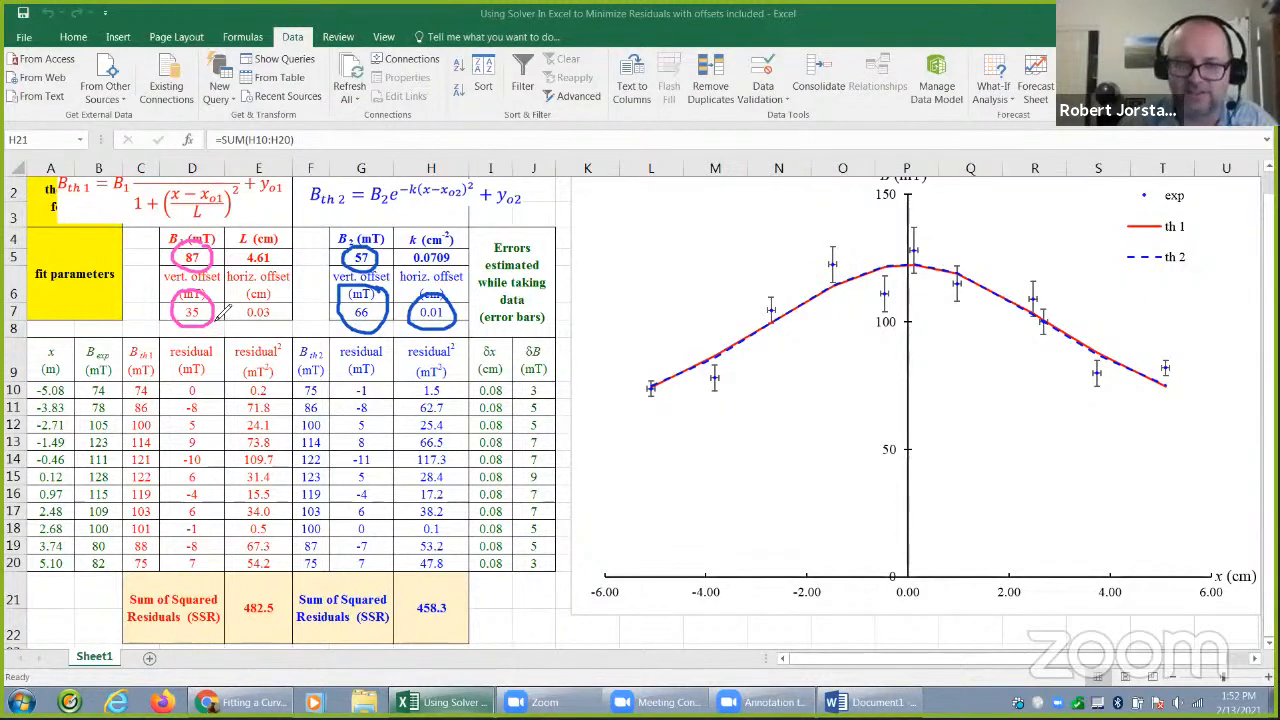
mouse_move(200, 596)
mouse_down()
mouse_move(150, 576)
mouse_move(240, 642)
mouse_move(492, 608)
mouse_move(280, 558)
mouse_move(166, 587)
mouse_up()
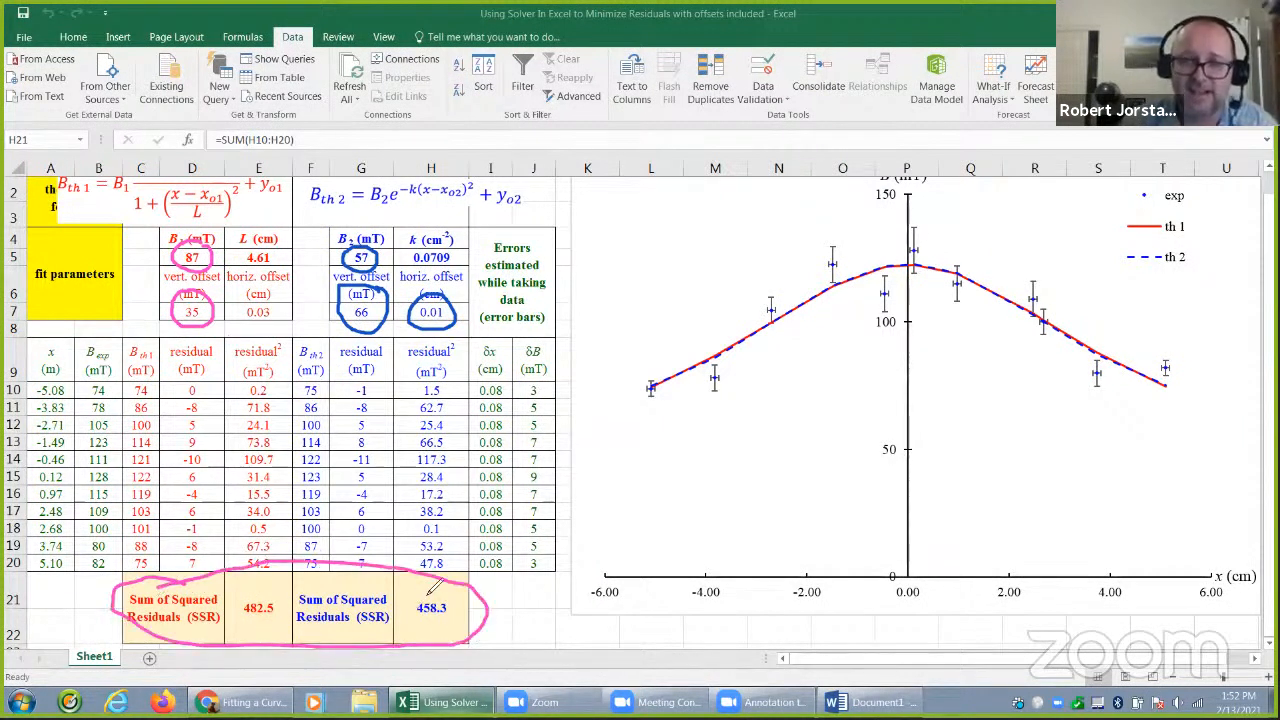
click(932, 117)
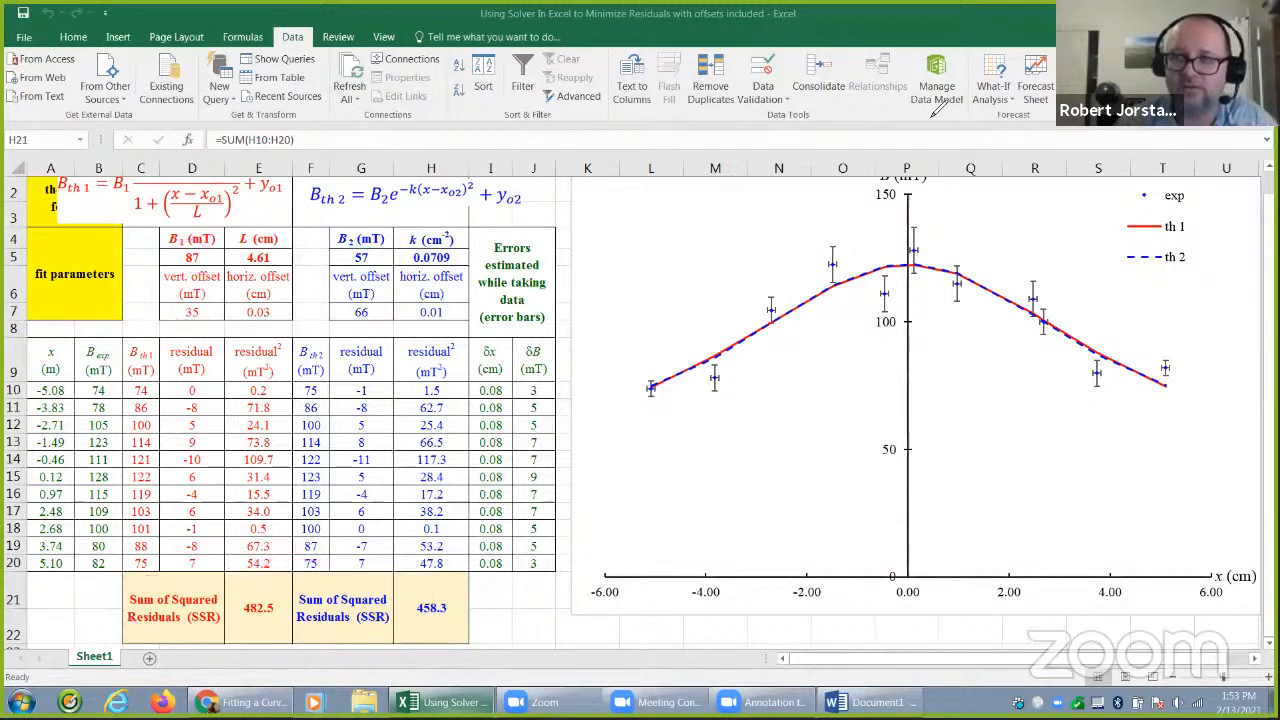
click(1046, 148)
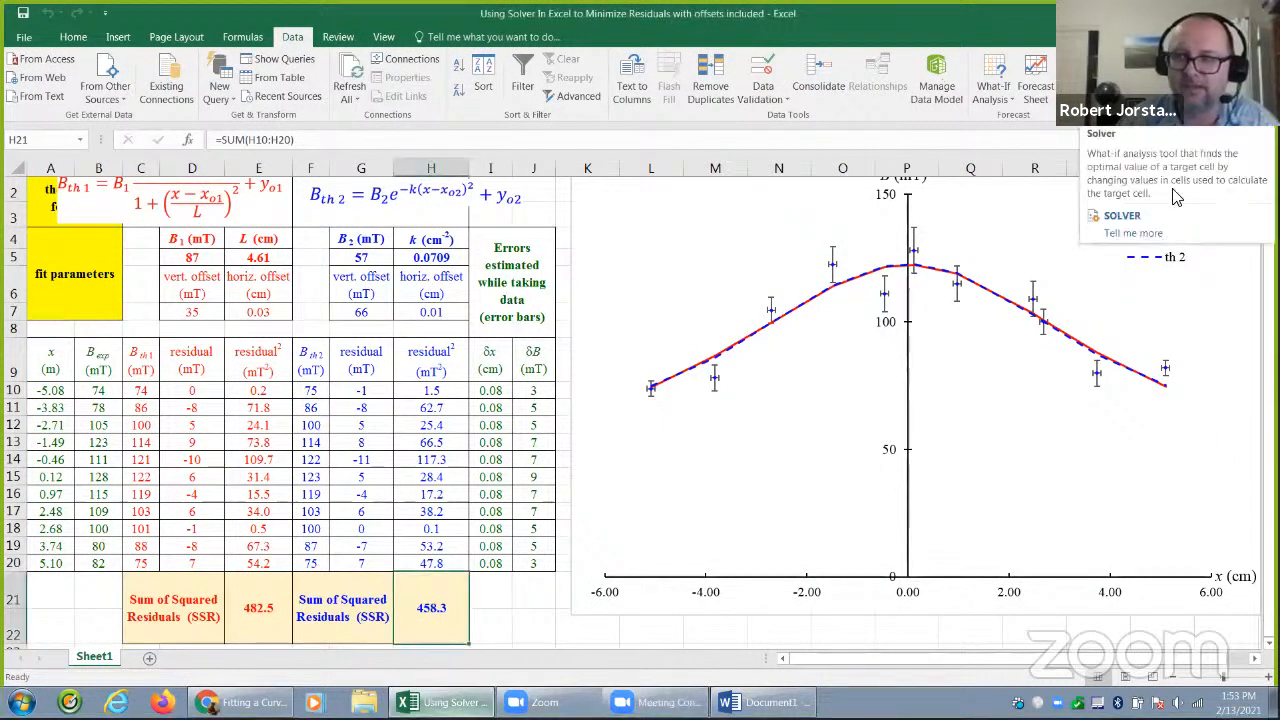
Re-run Solver on H21 with an added constraint limiting the second model's vertical offset G7 to <= 2, and keep the solution
click(432, 315)
click(437, 607)
click(1212, 60)
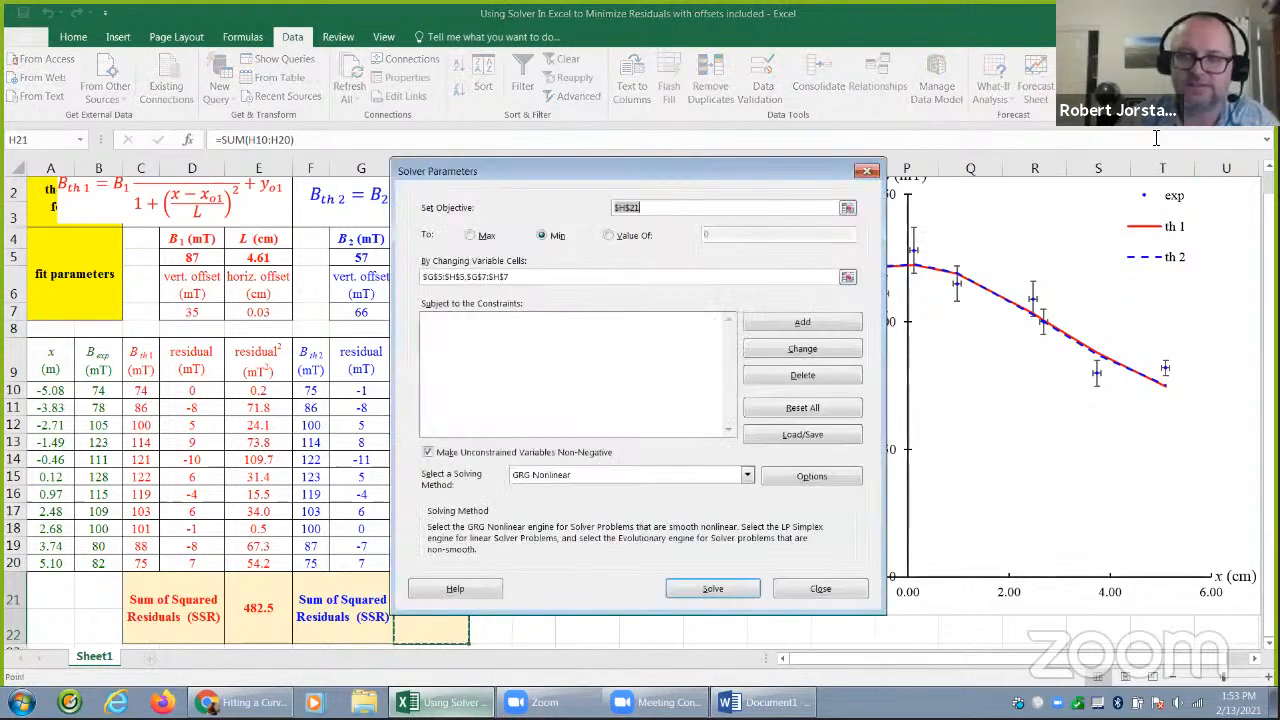
click(772, 326)
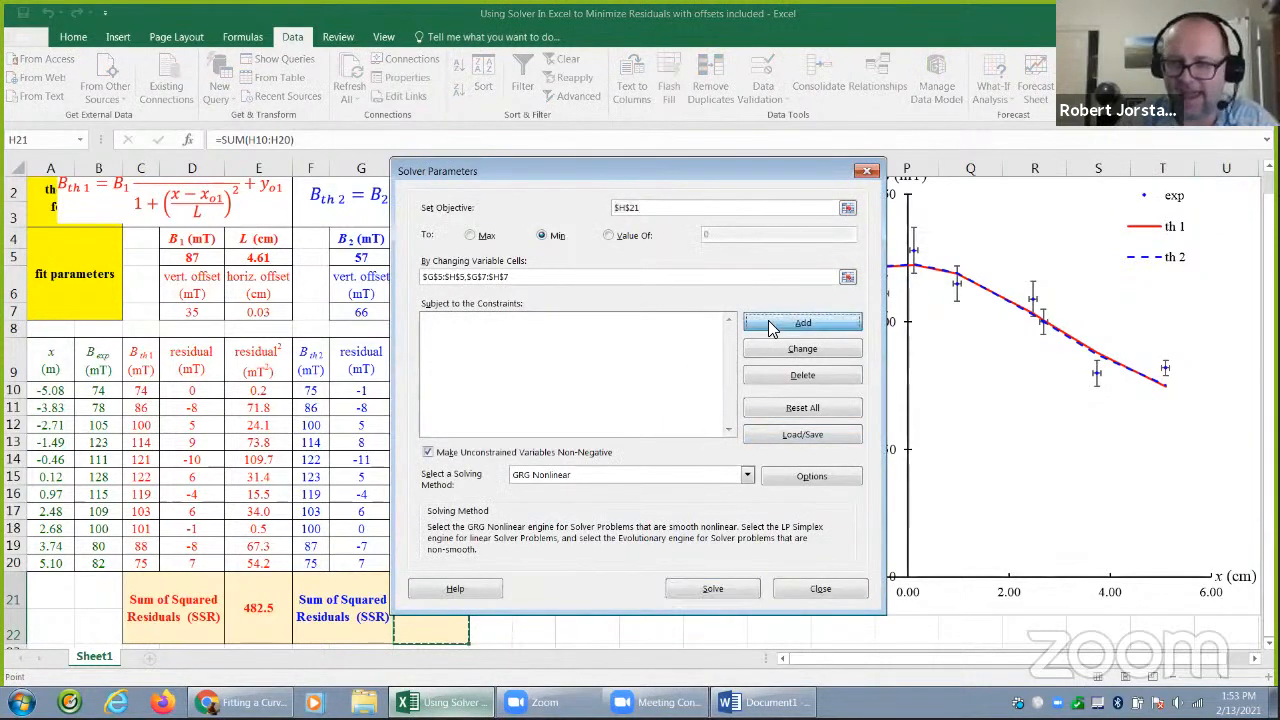
click(574, 391)
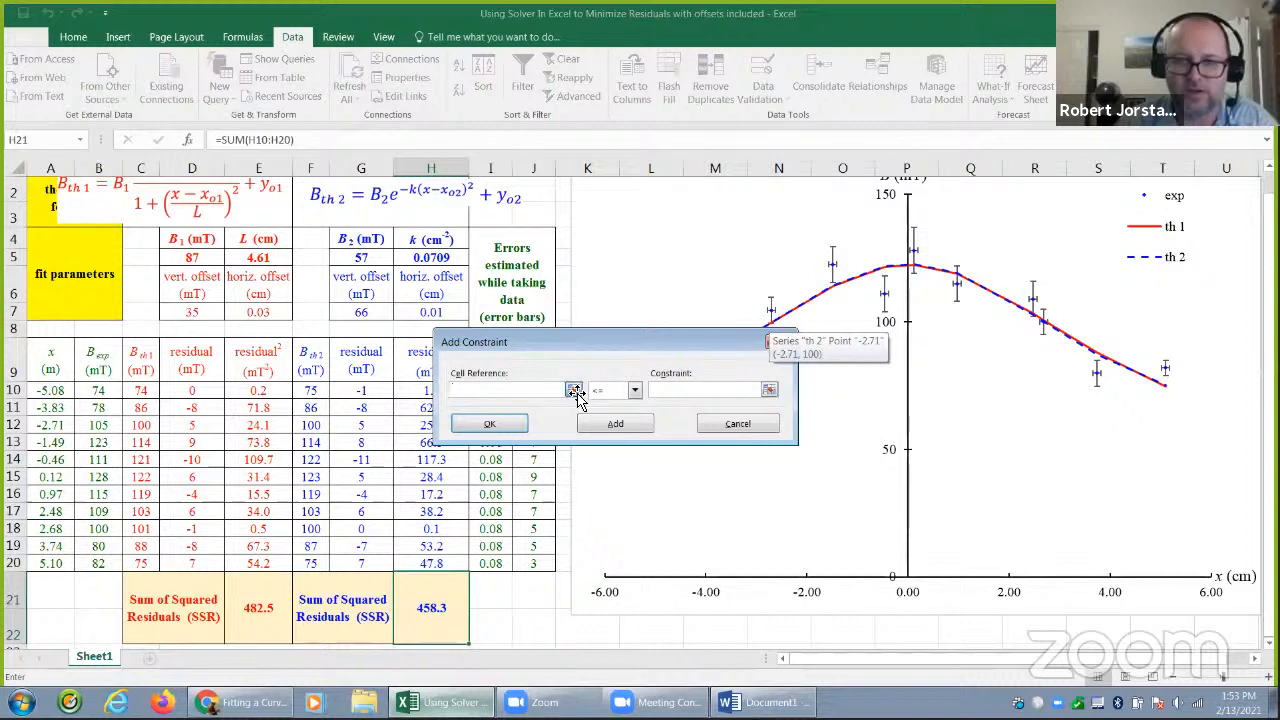
click(372, 313)
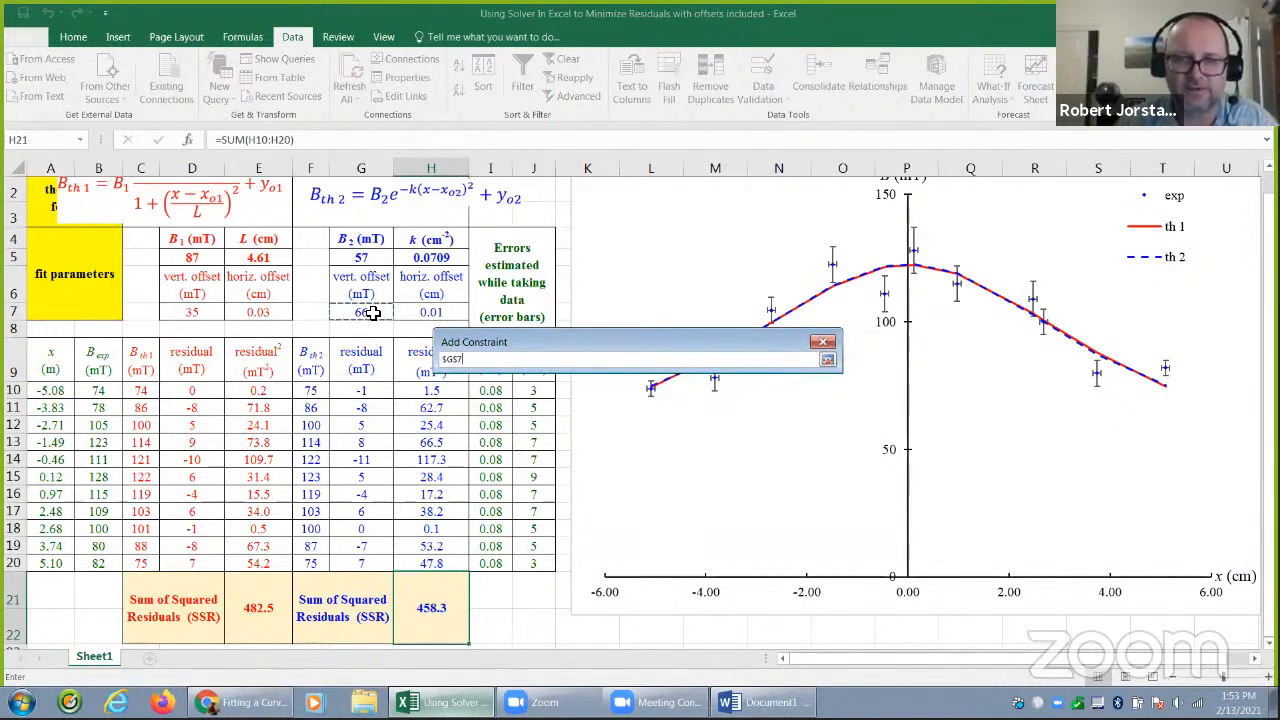
click(827, 362)
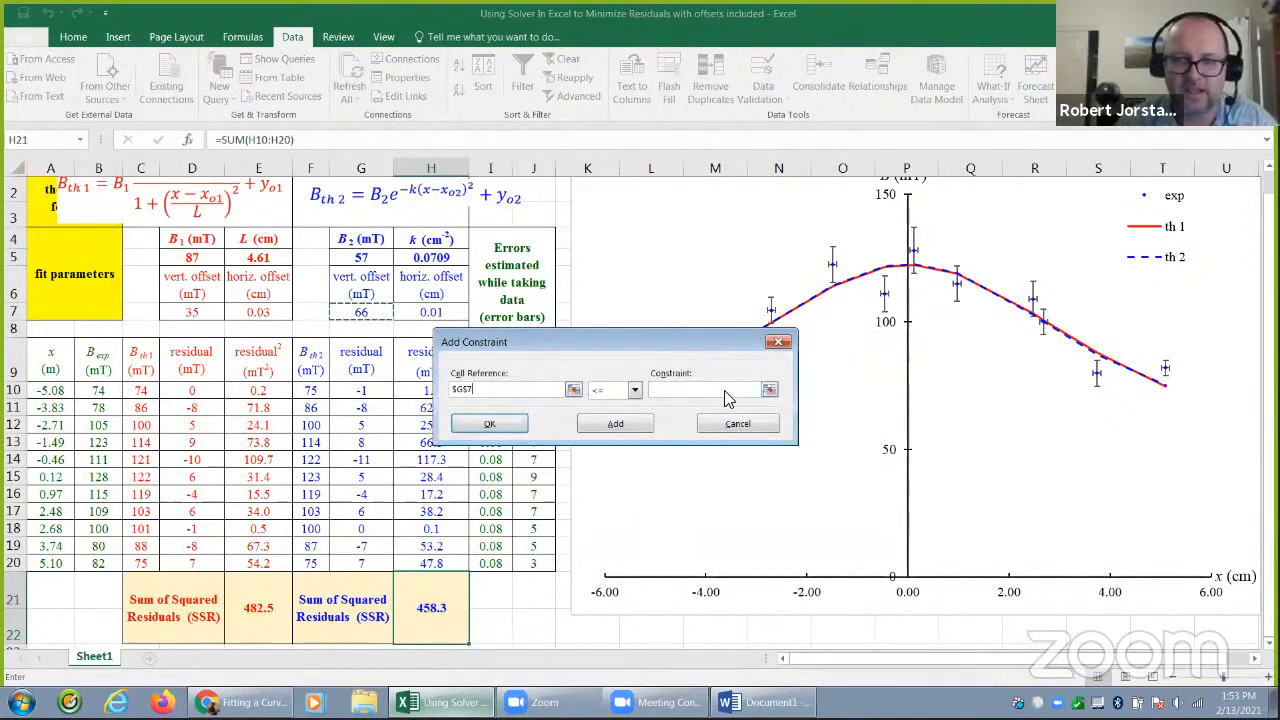
click(705, 390)
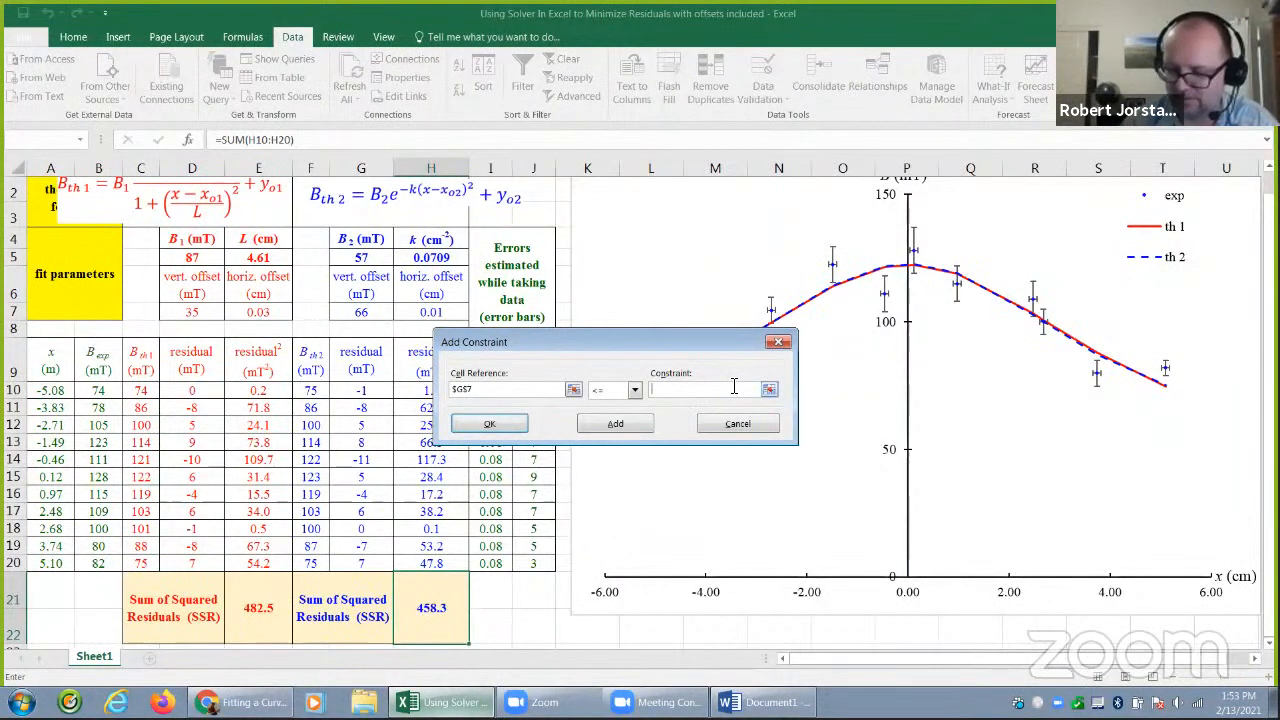
click(488, 423)
click(660, 589)
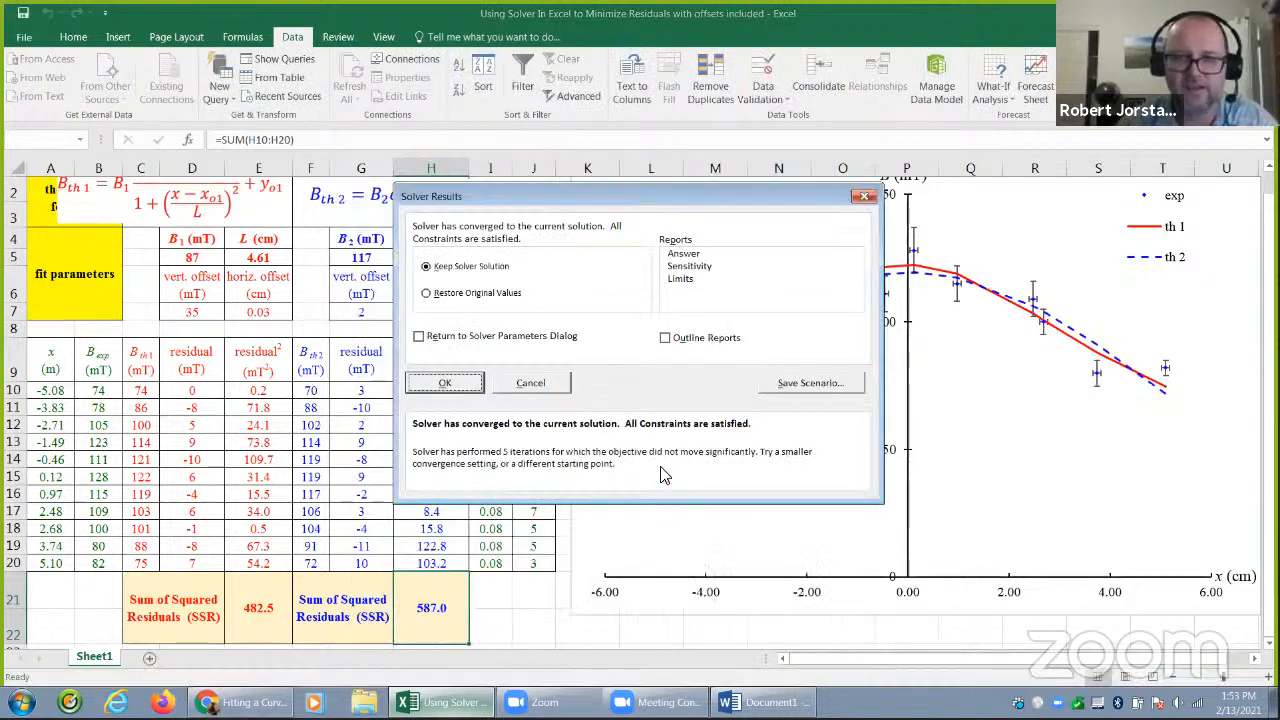
click(479, 385)
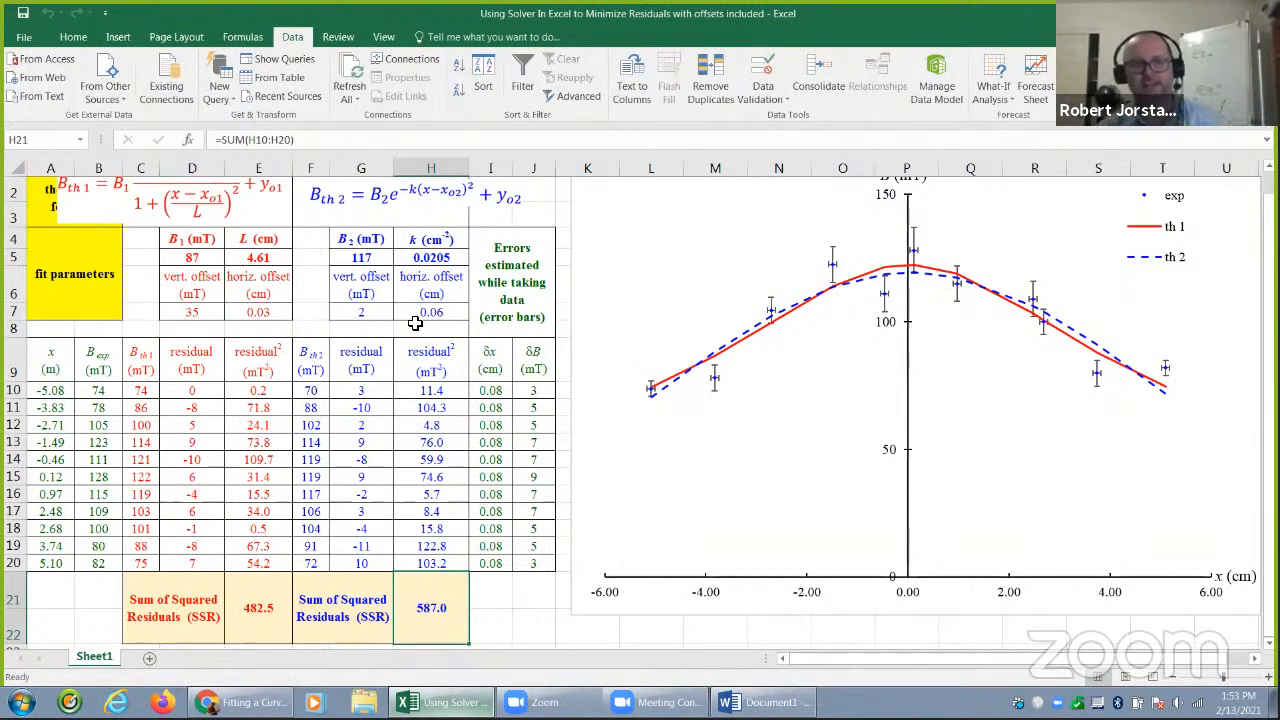
Highlight the vertical and horizontal offset cells of both models in D6:H7 for review
drag(376, 288, 375, 320)
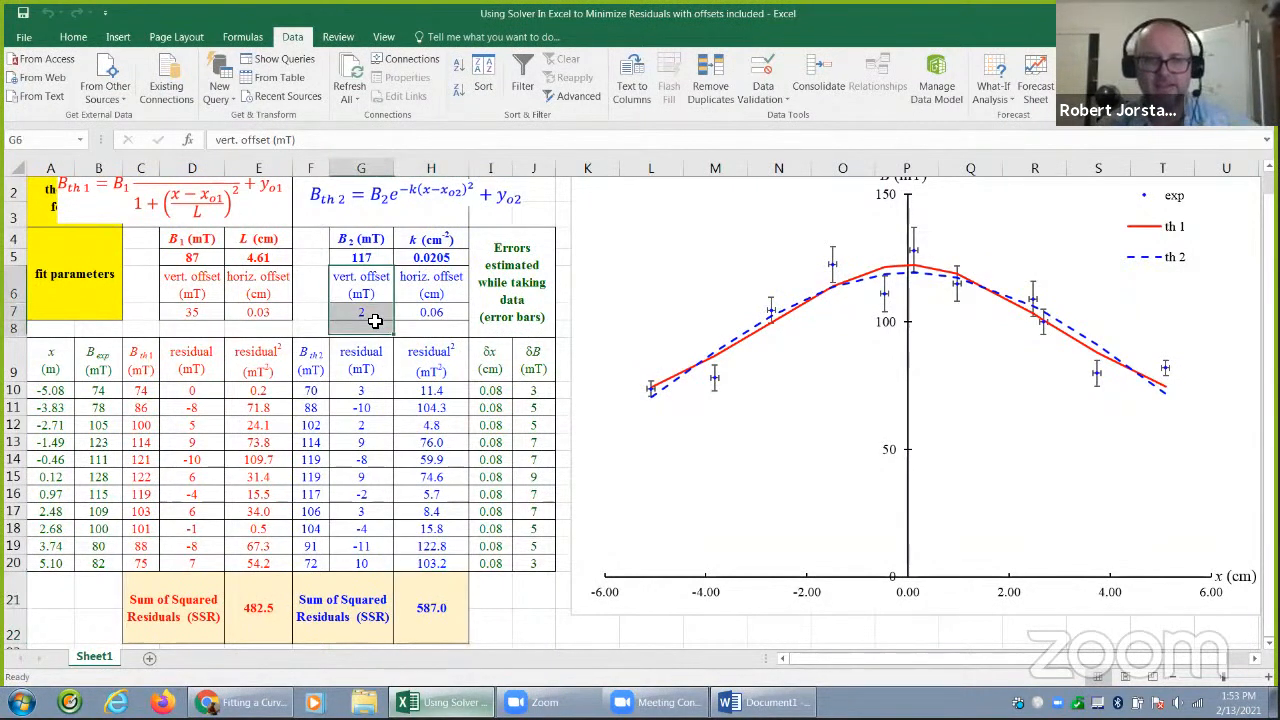
drag(199, 290, 407, 315)
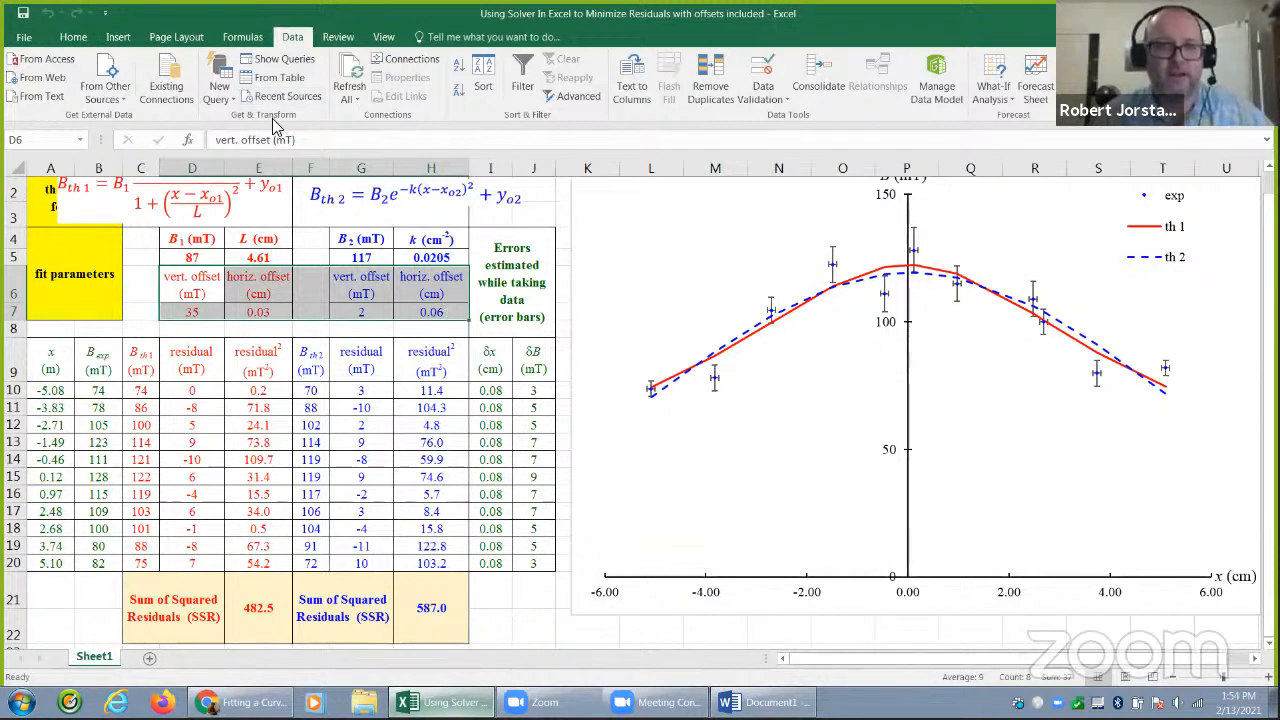
Open the recent workbook "Using Solver In Excel to Minimize Residuals" and show its linear example sheet
click(22, 38)
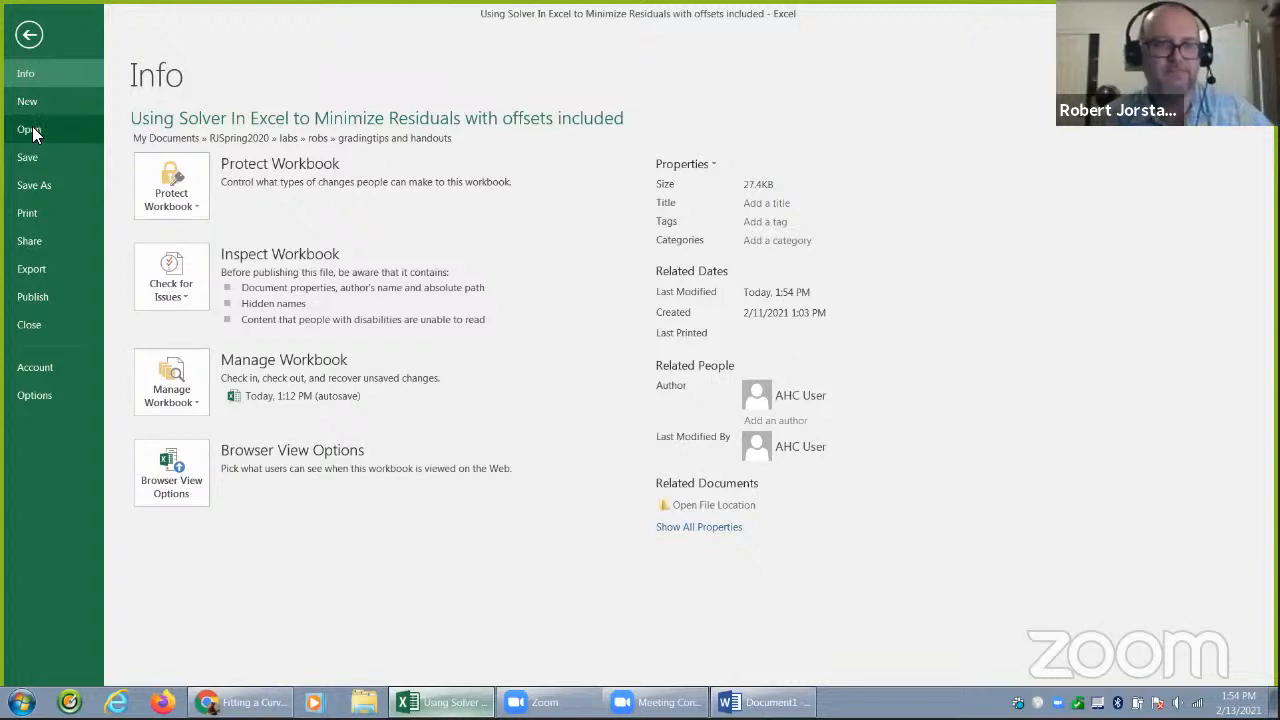
click(32, 128)
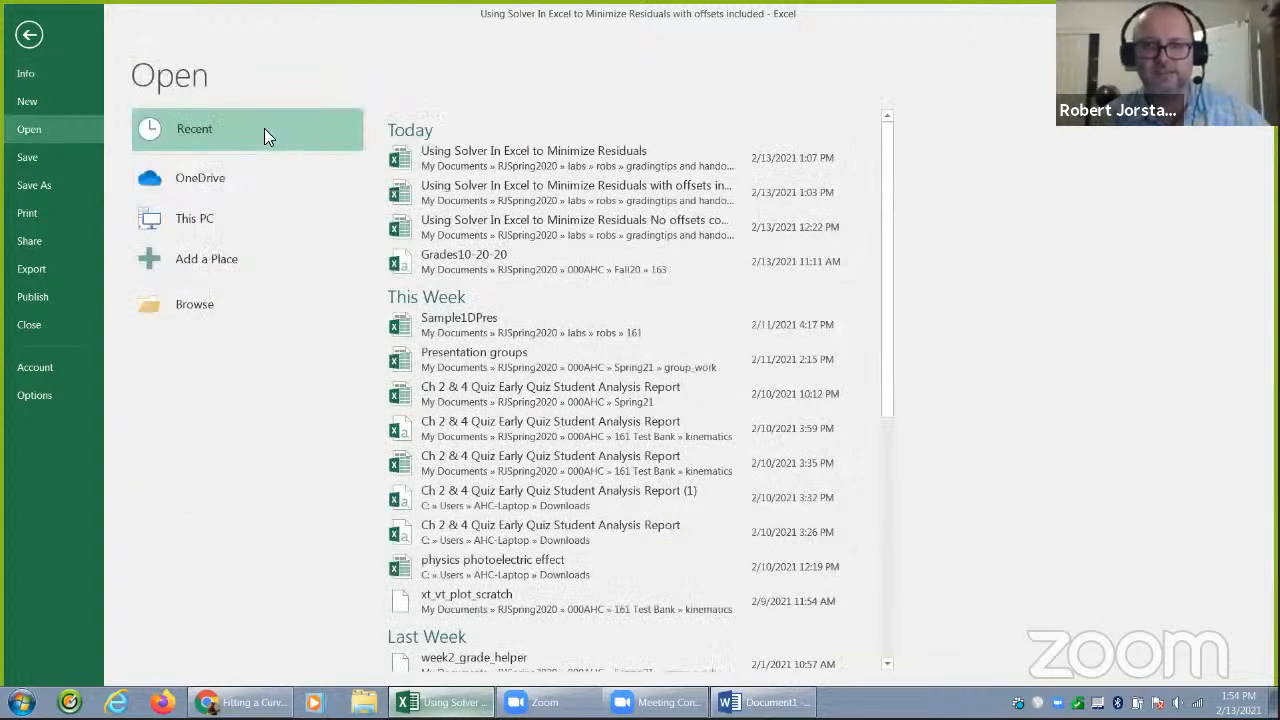
click(519, 160)
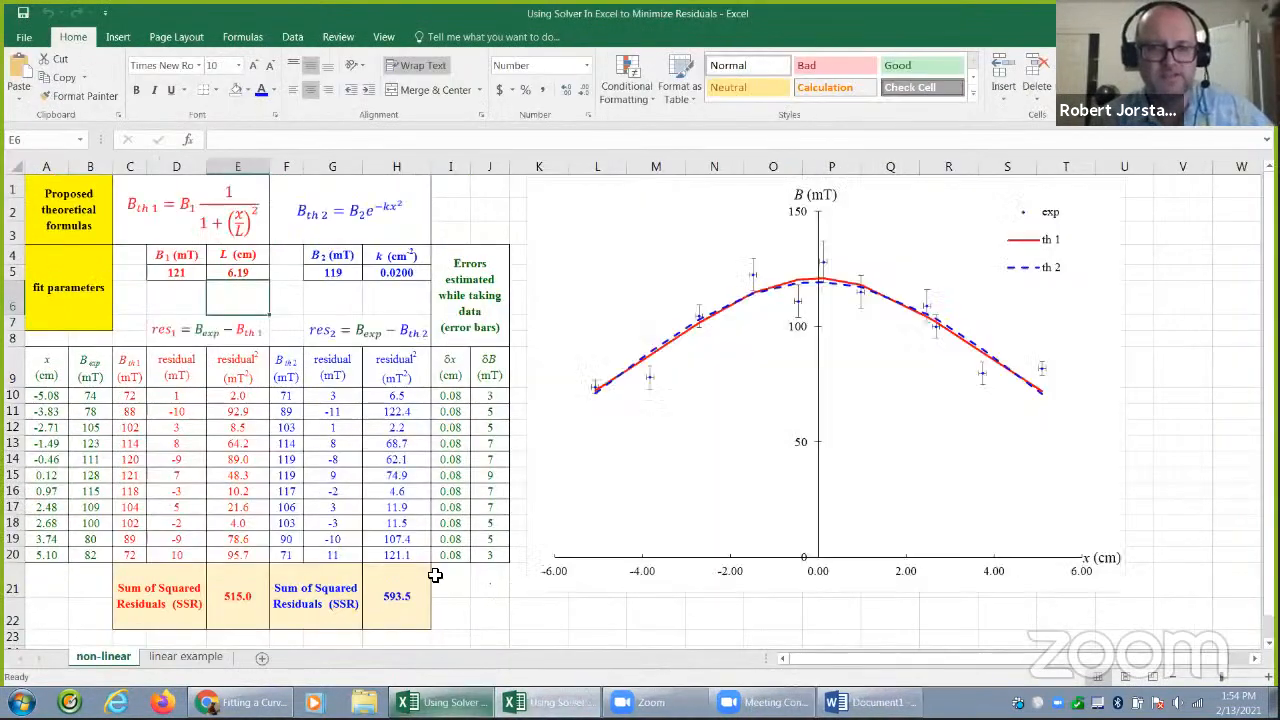
click(186, 656)
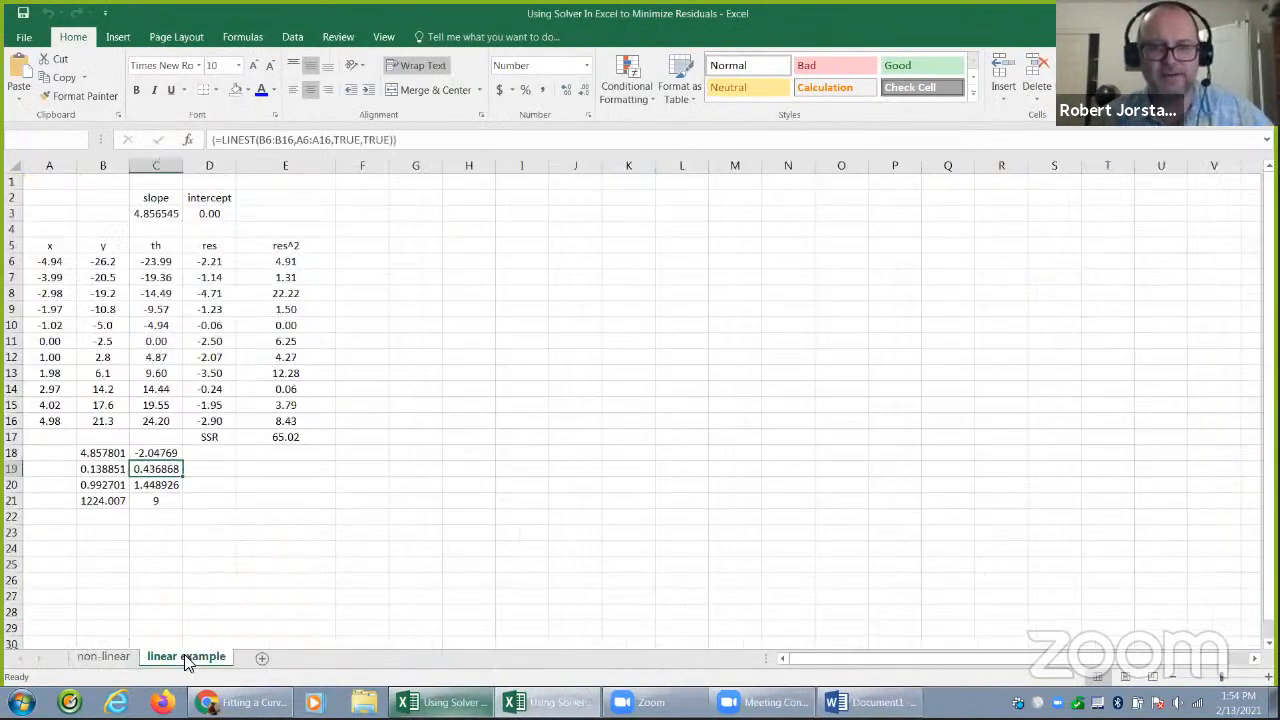
click(258, 518)
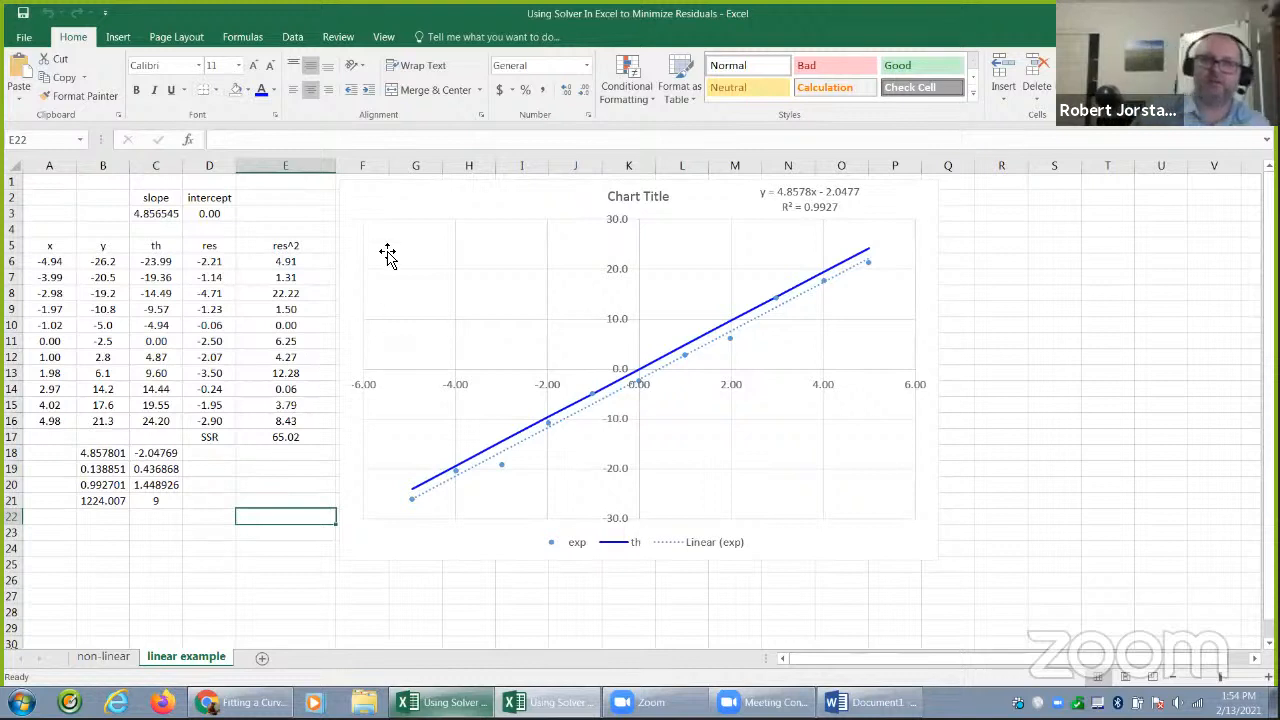
Nudge the chart slightly to the right and select the linear trendline of the experimental data
mouse_move(397, 197)
mouse_down()
mouse_move(417, 203)
mouse_move(403, 203)
mouse_up()
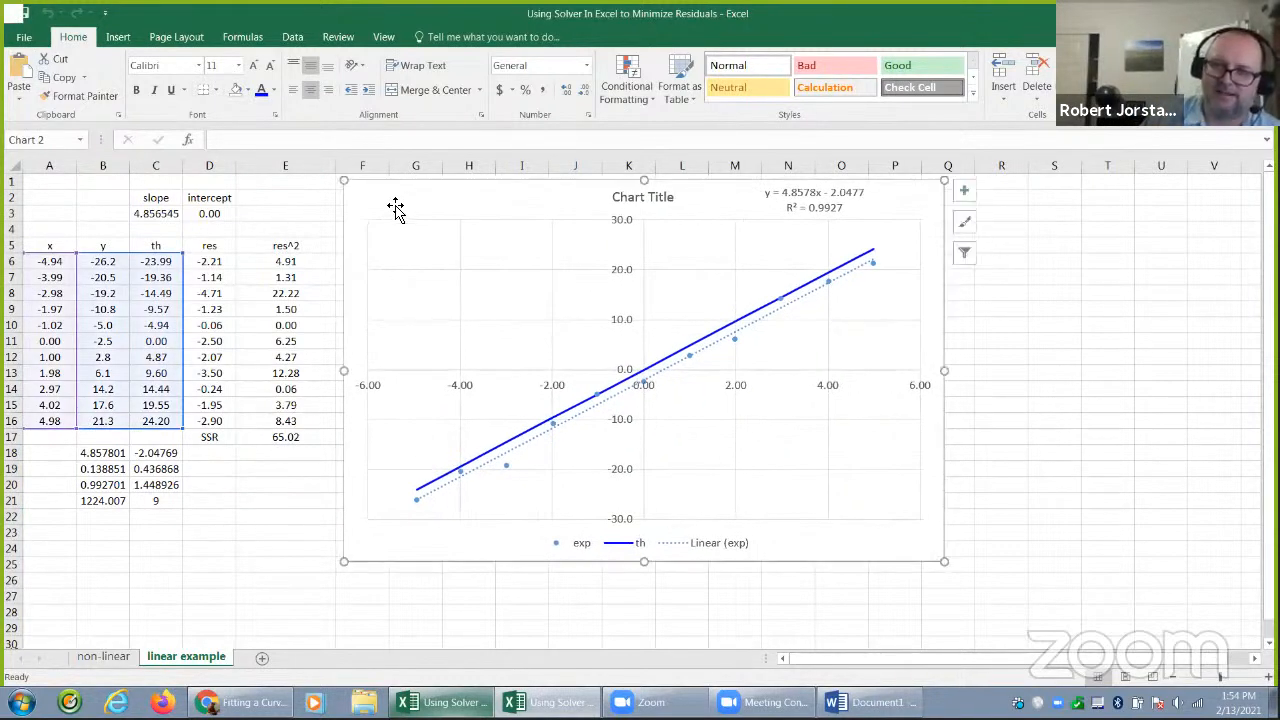
click(295, 215)
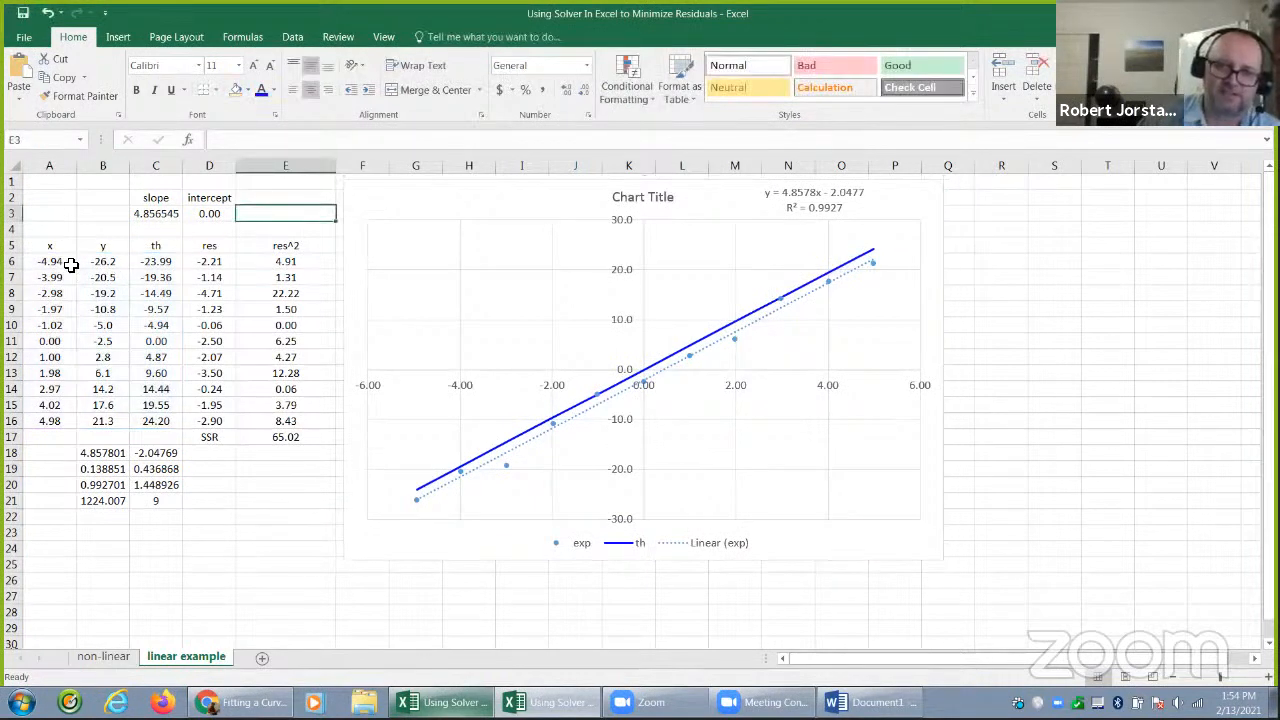
click(647, 384)
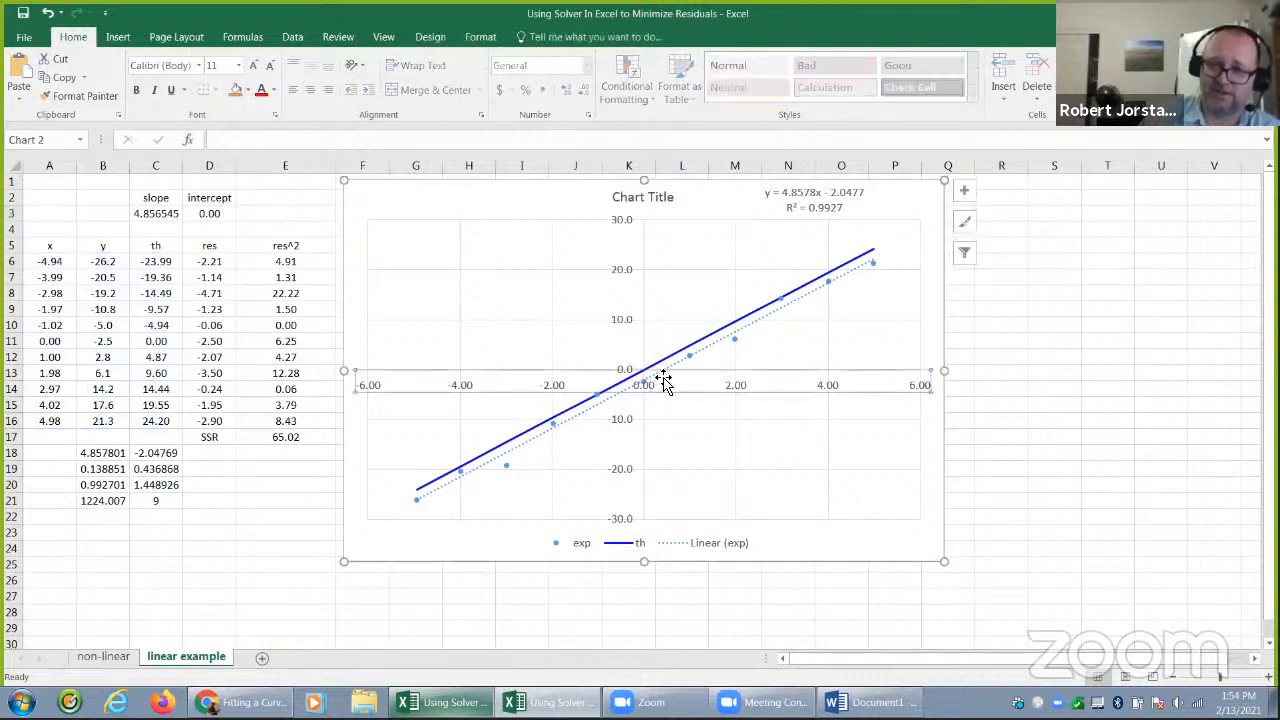
click(705, 349)
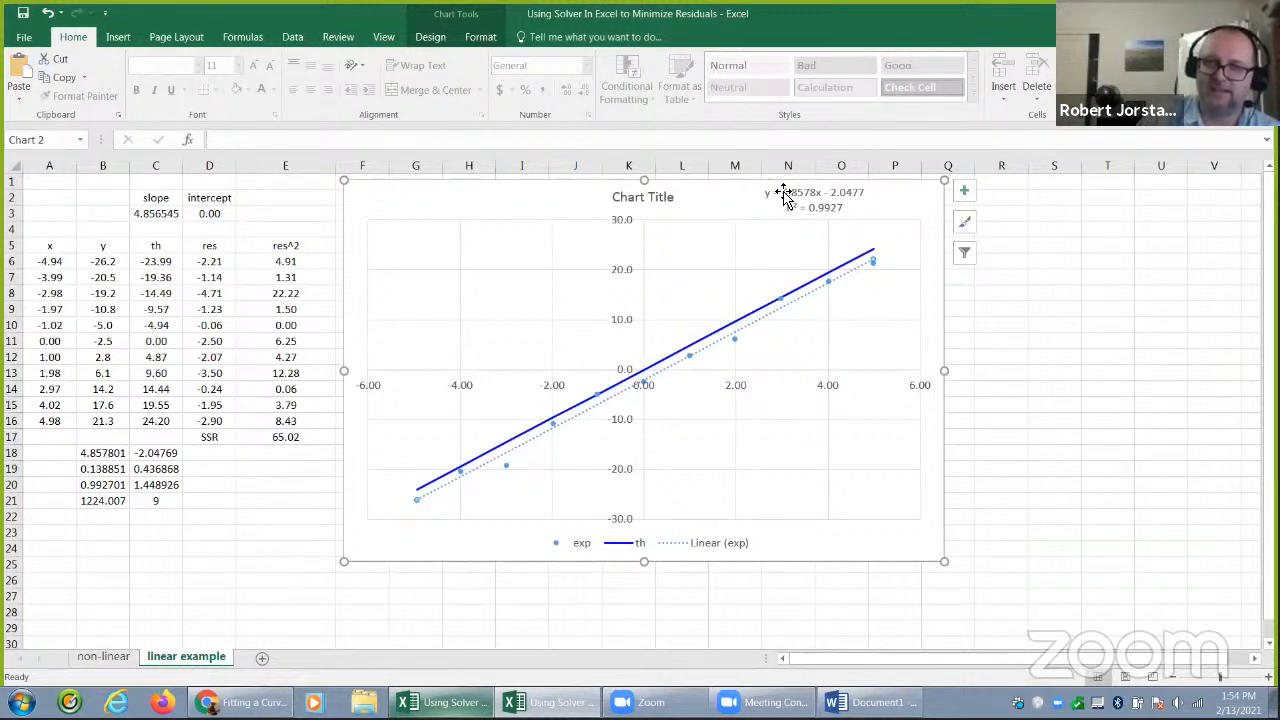
Draw blue arrows to the solid theory line's upper end and the dotted trendline's lower end, and circle the SSR value in E17
mouse_move(899, 214)
mouse_down()
mouse_move(879, 247)
mouse_move(892, 238)
mouse_up()
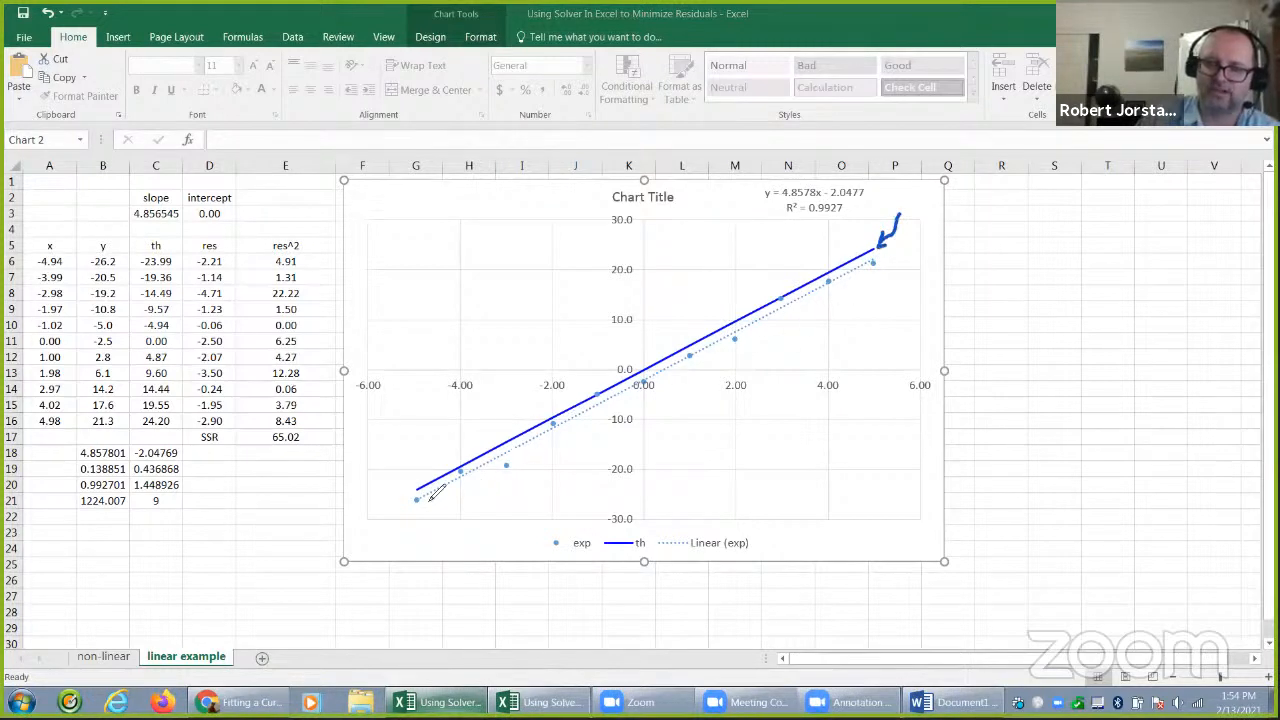
mouse_move(386, 526)
mouse_down()
mouse_move(411, 502)
mouse_move(407, 516)
mouse_up()
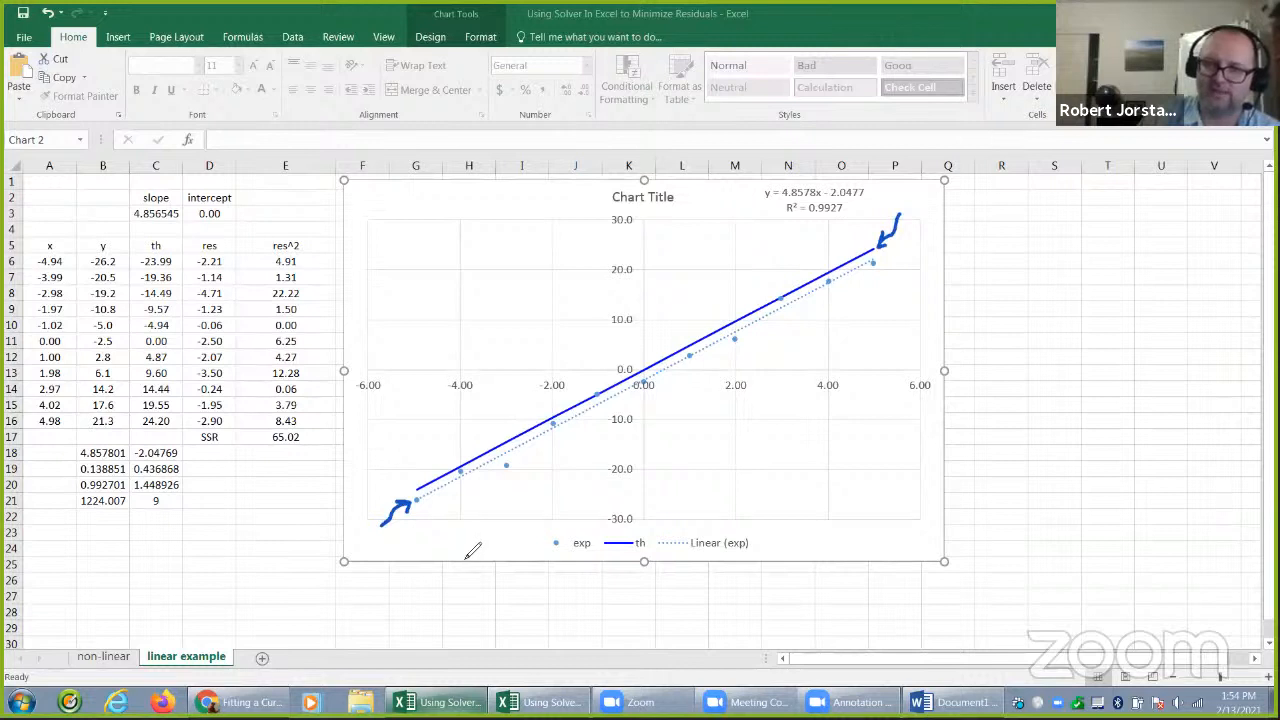
mouse_move(268, 428)
mouse_down()
mouse_move(285, 451)
mouse_move(302, 424)
mouse_up()
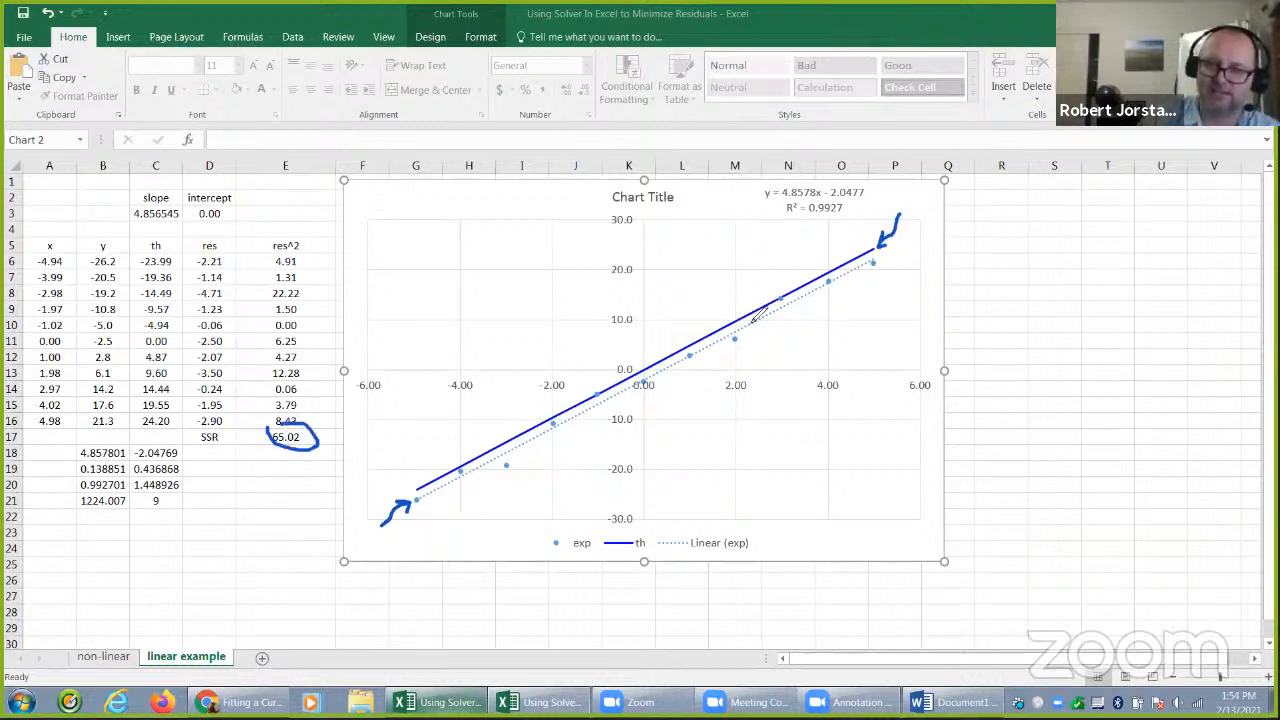